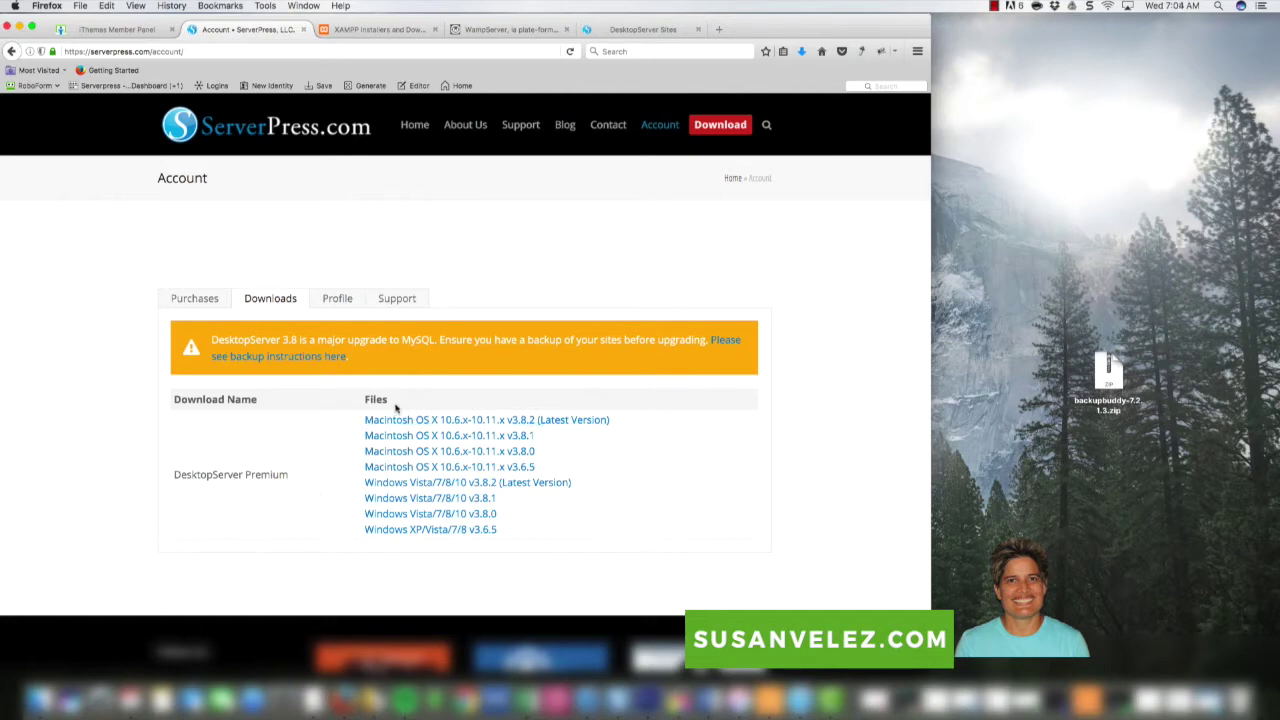
Step: Review the XAMPP and WampServer websites as alternative local development environments
click(377, 32)
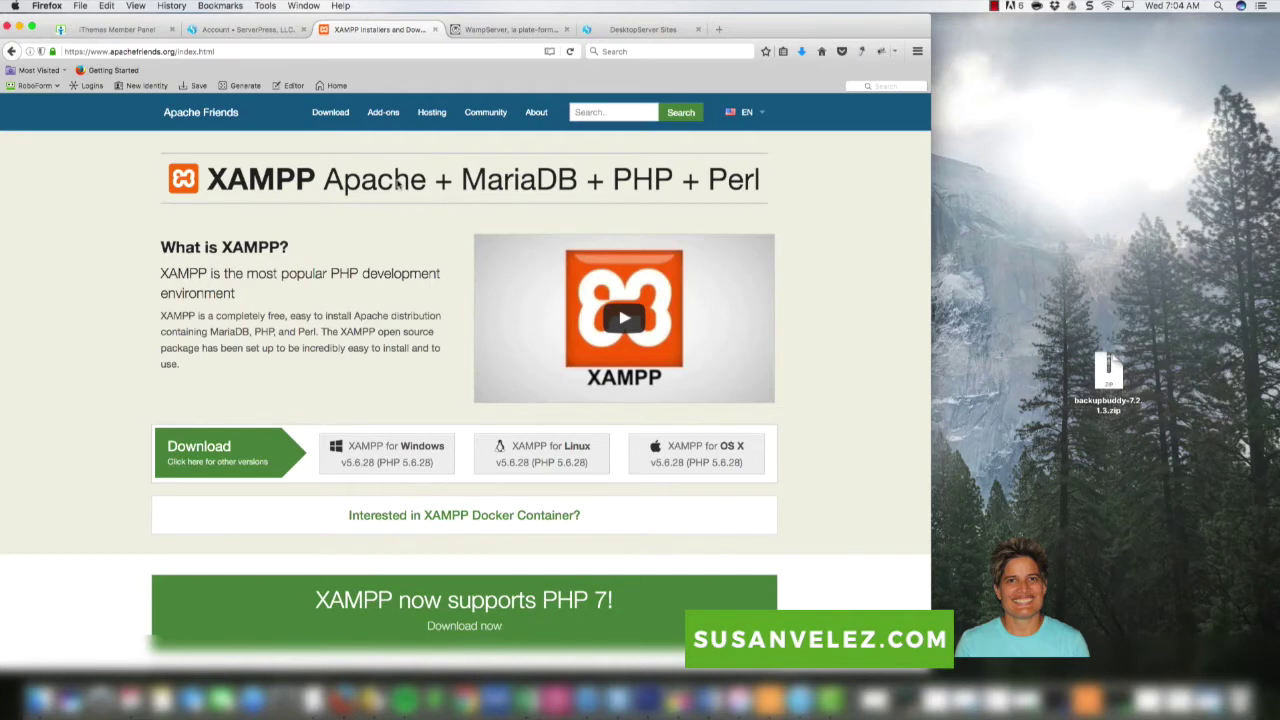
scroll(397, 180, down, 1)
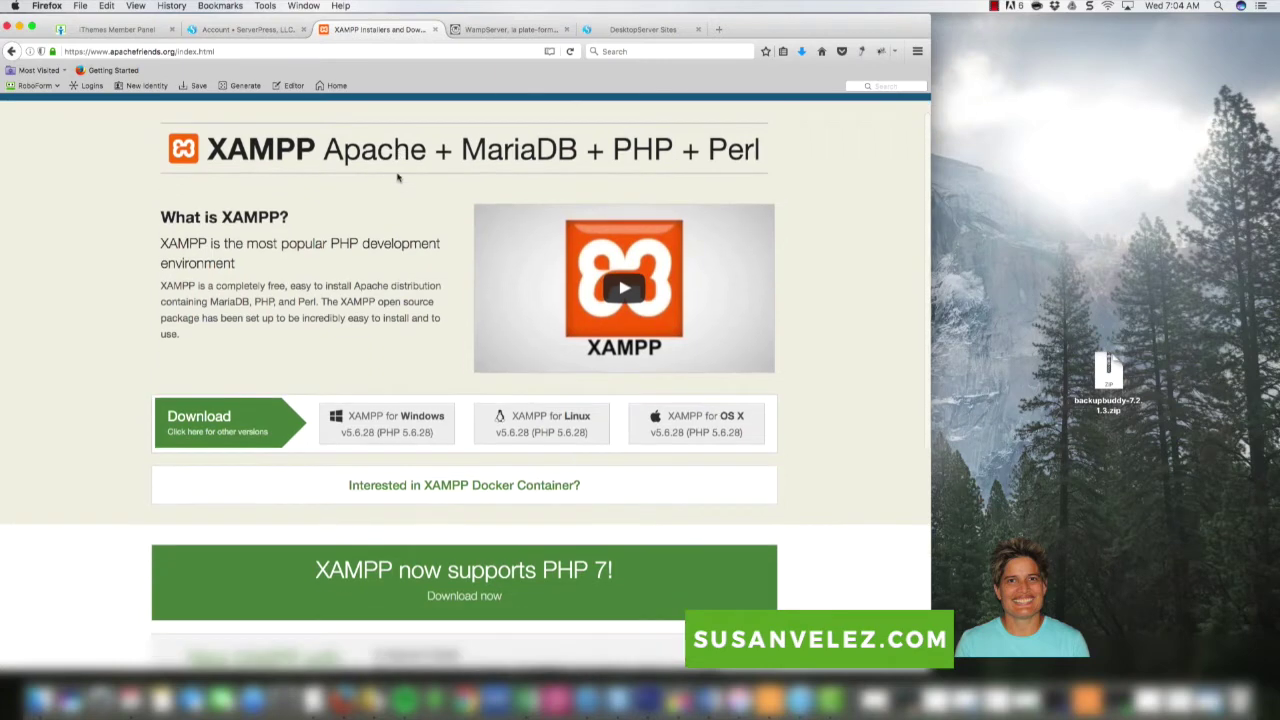
click(490, 30)
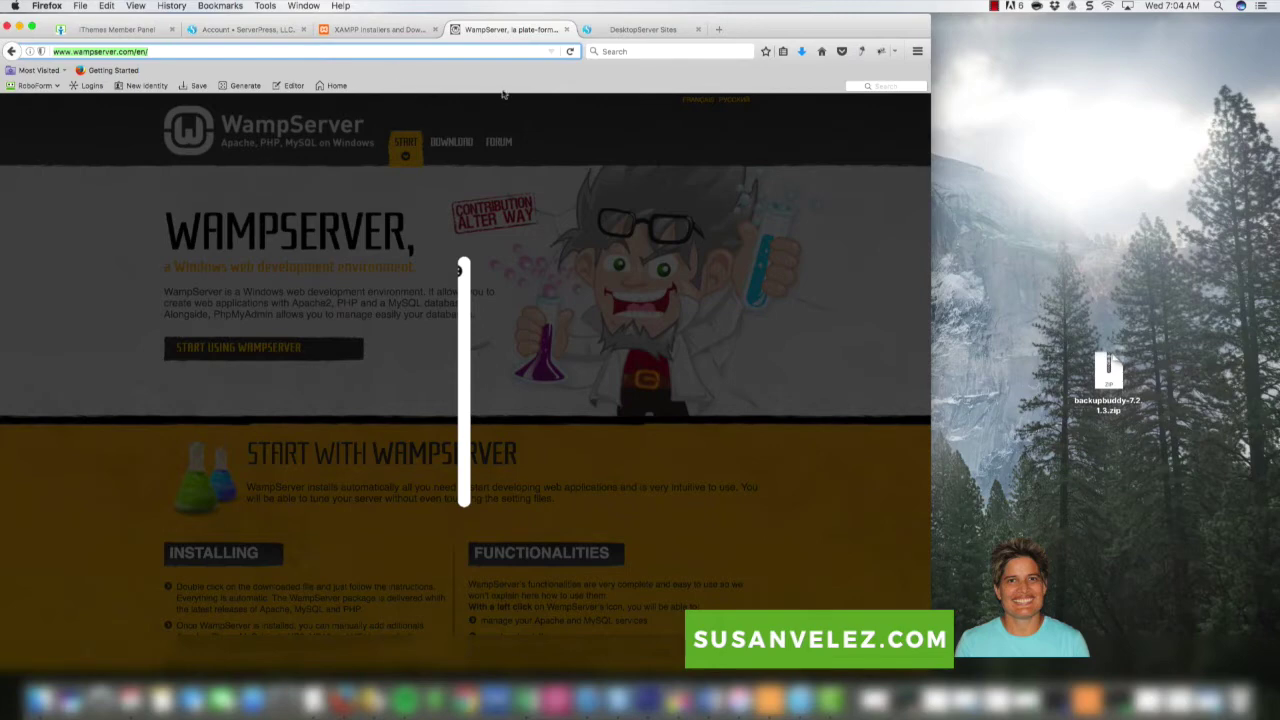
click(384, 36)
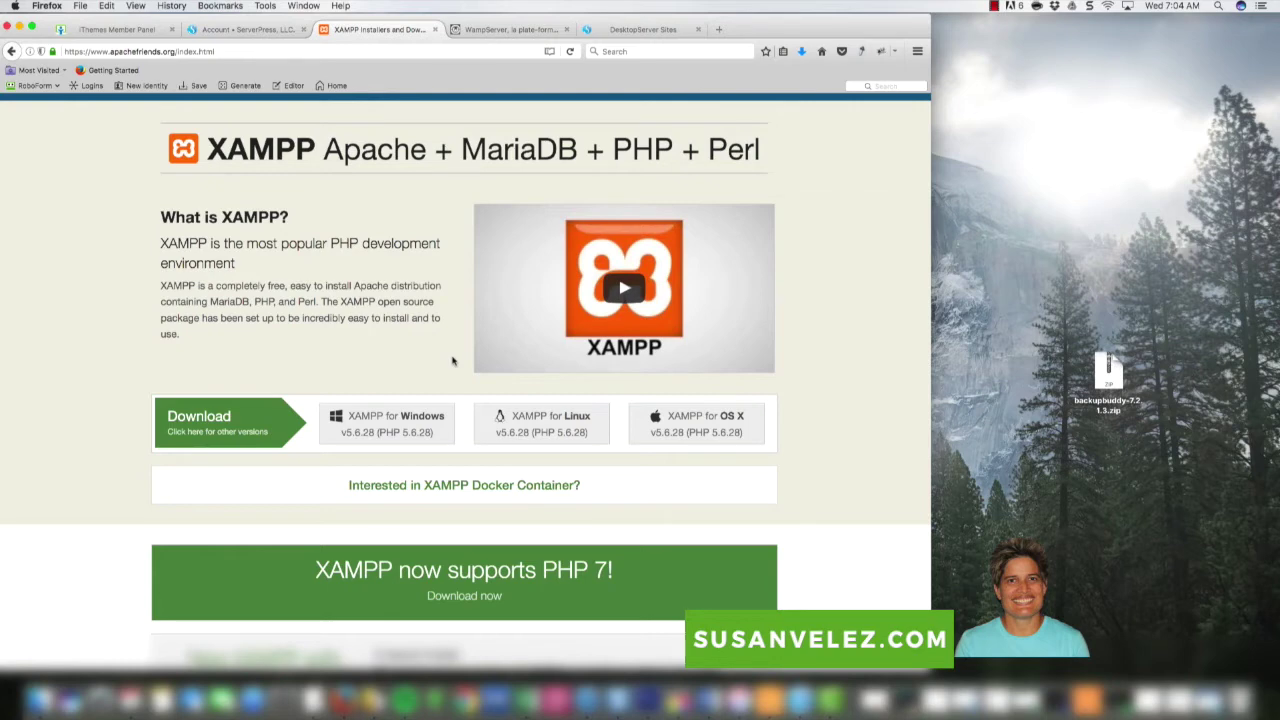
Step: Open a new browser tab for the live WordPress site's admin
click(719, 29)
click(91, 85)
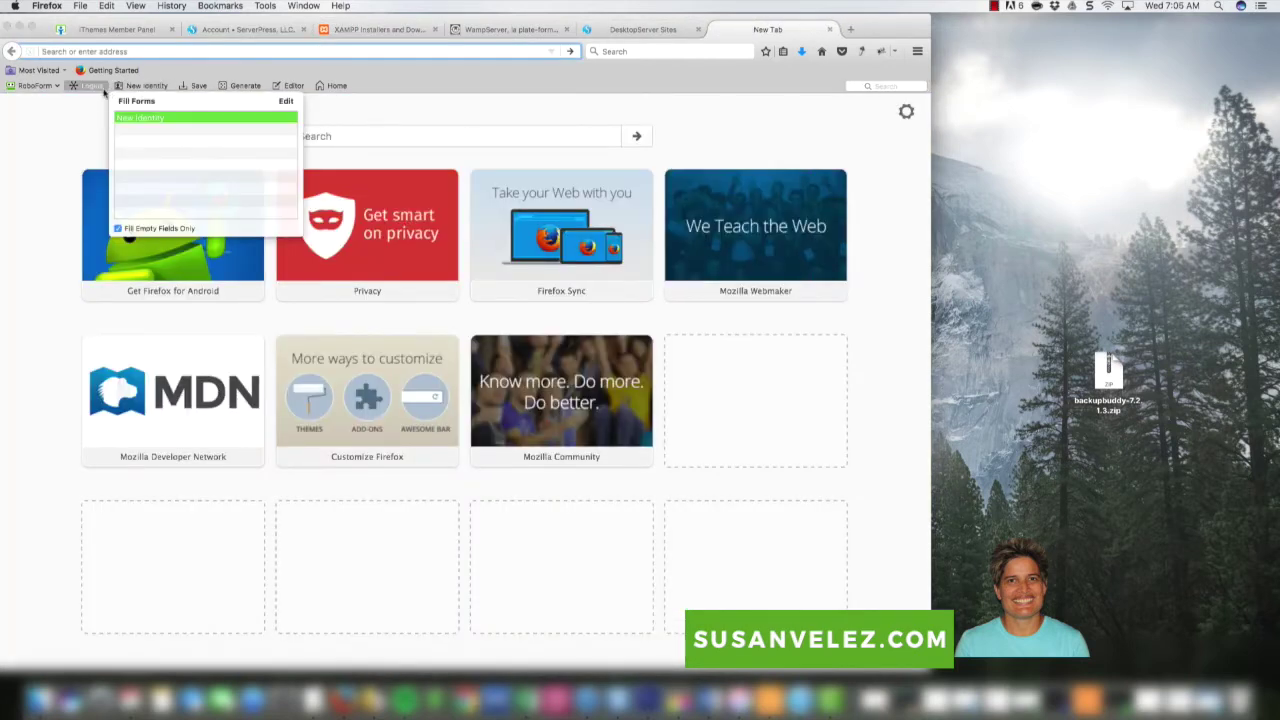
click(697, 140)
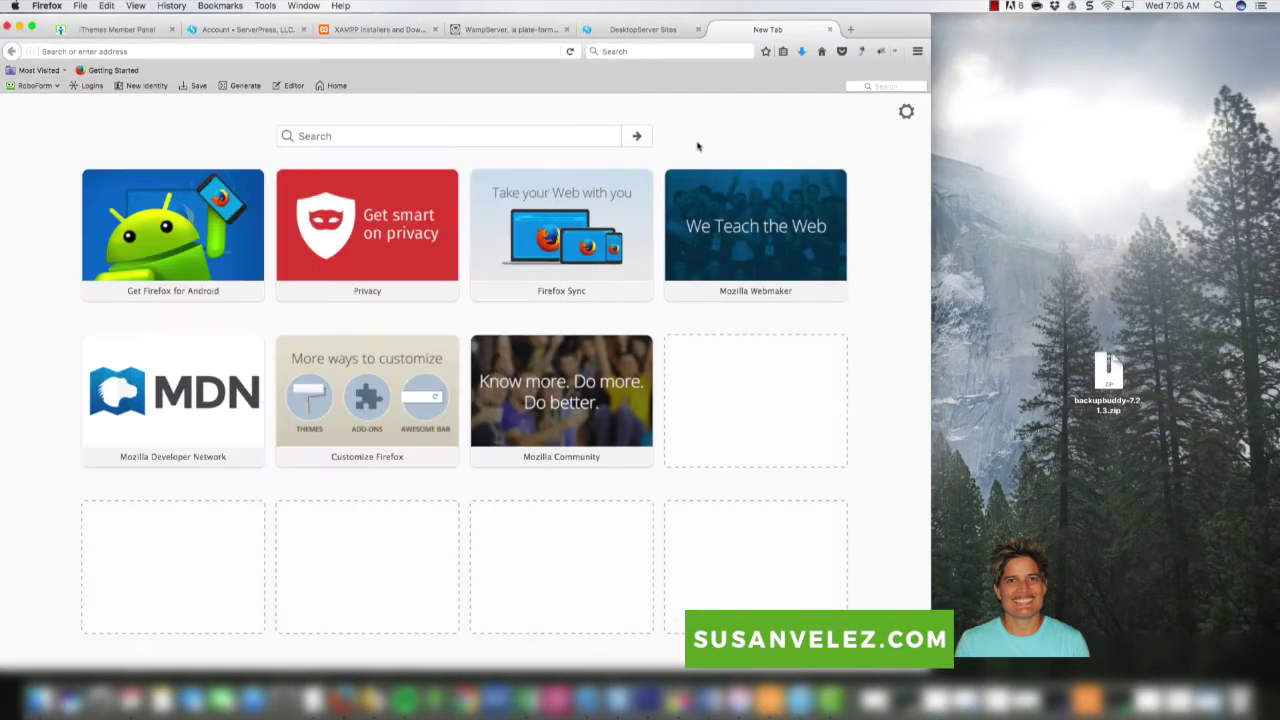
click(994, 6)
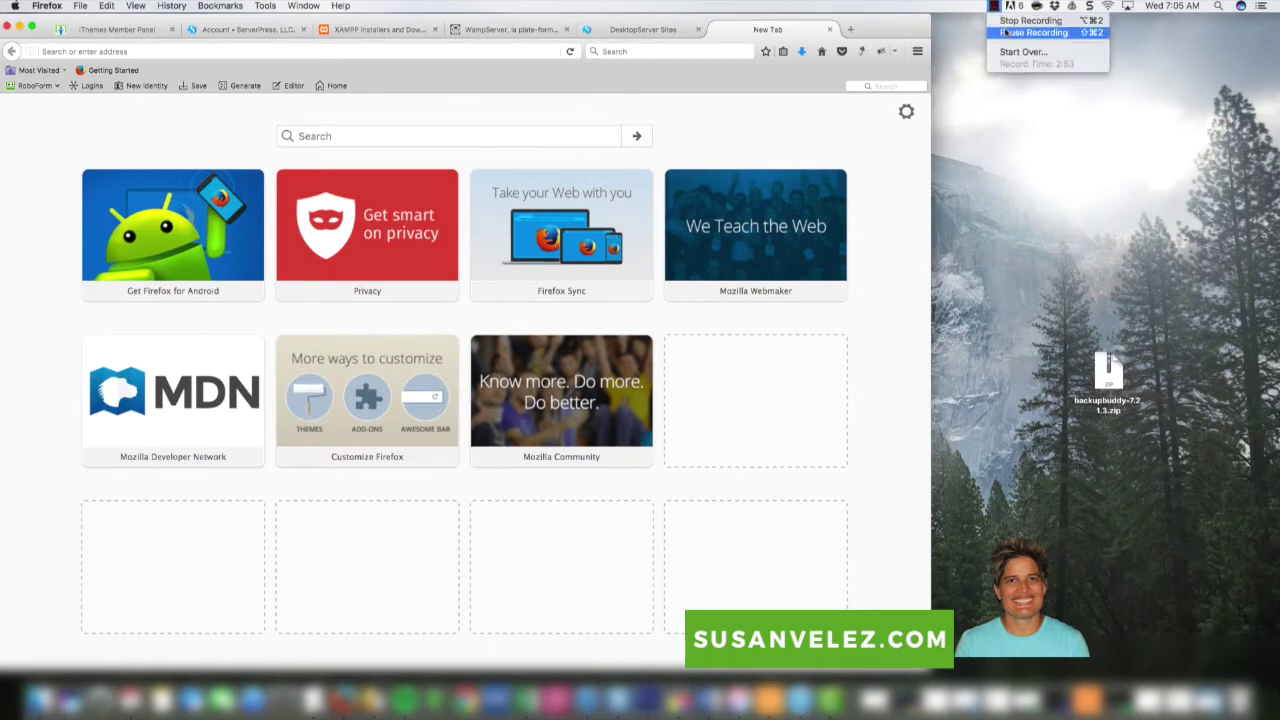
click(1005, 32)
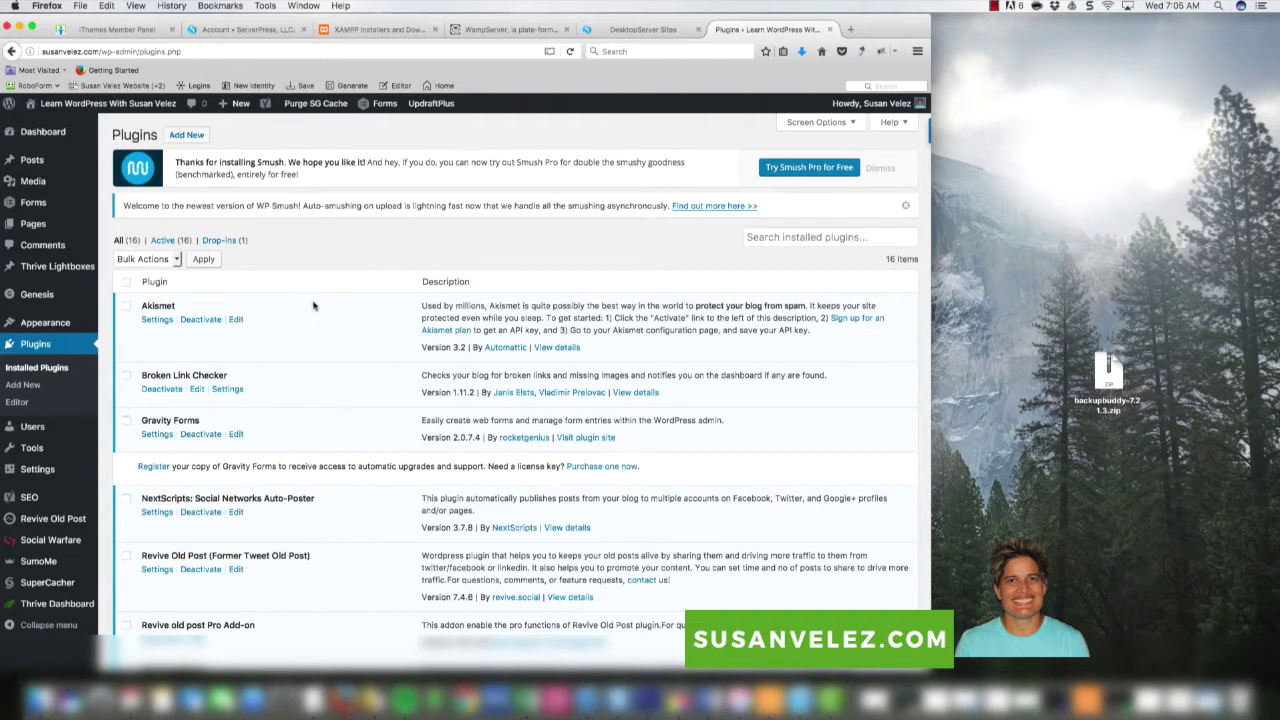
Step: Open the live WordPress site's front end in a separate browser tab and switch to it
mouse_move(94, 112)
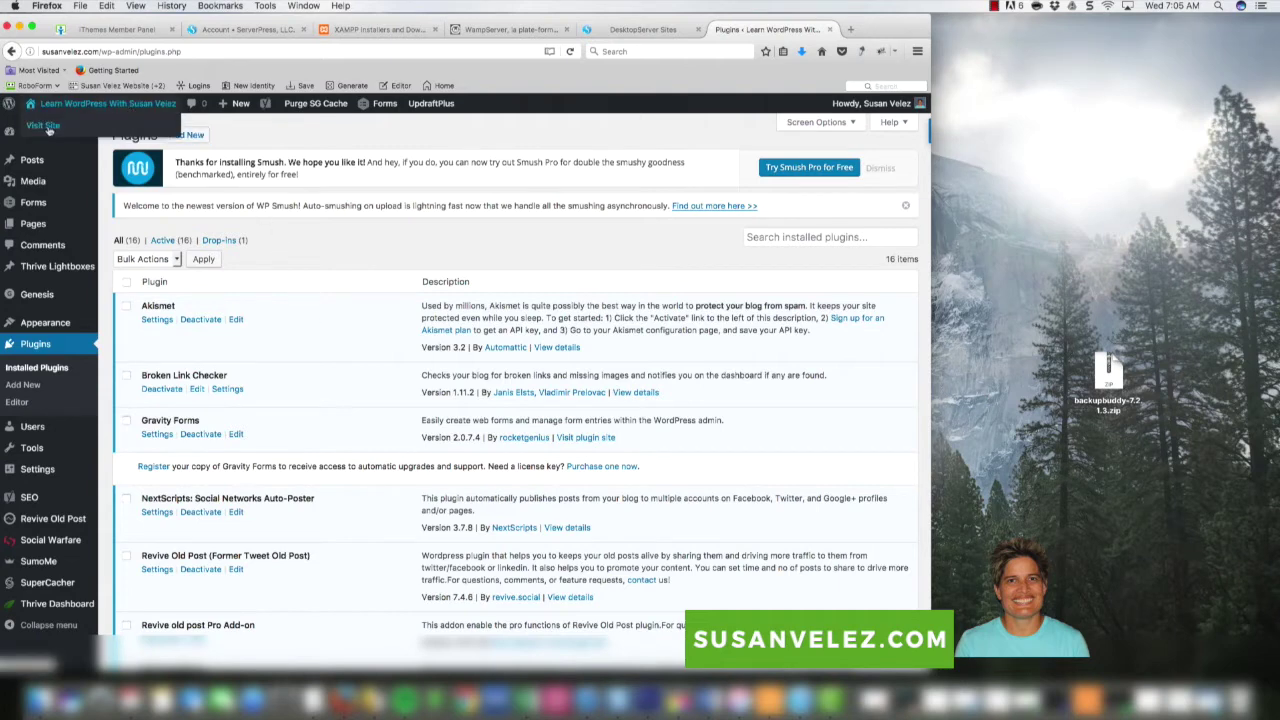
right_click(48, 130)
click(80, 131)
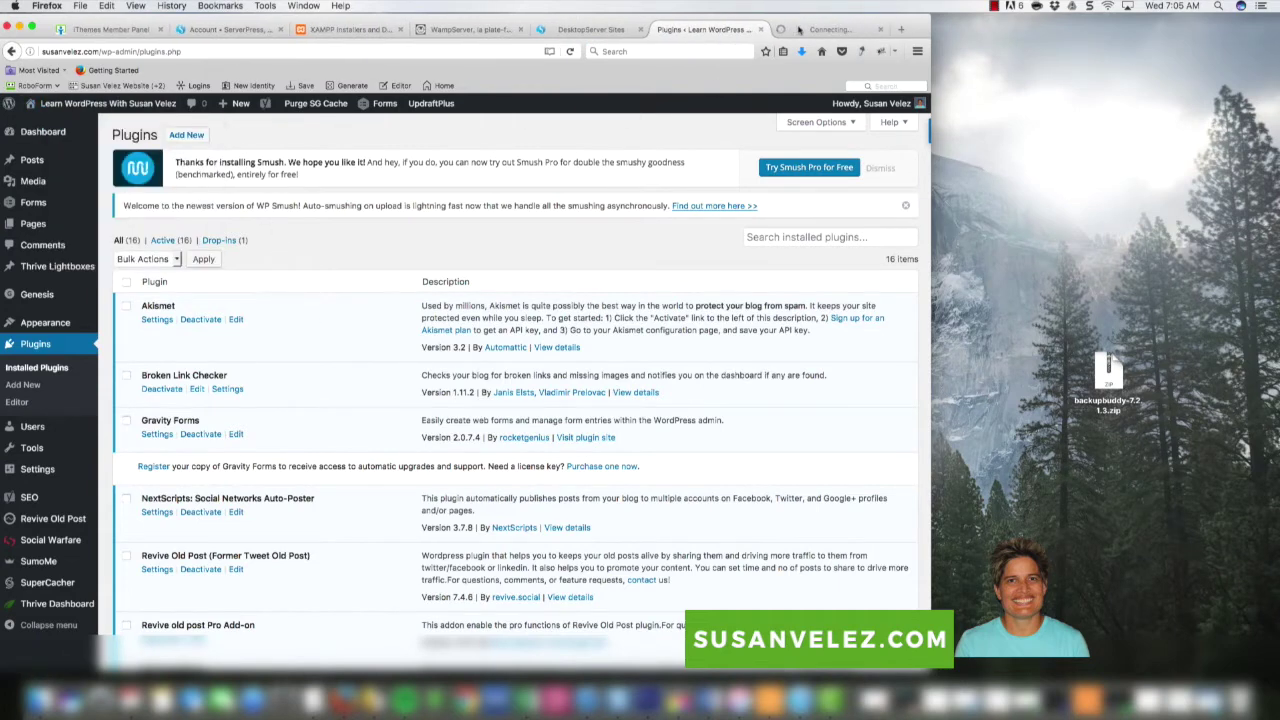
click(808, 28)
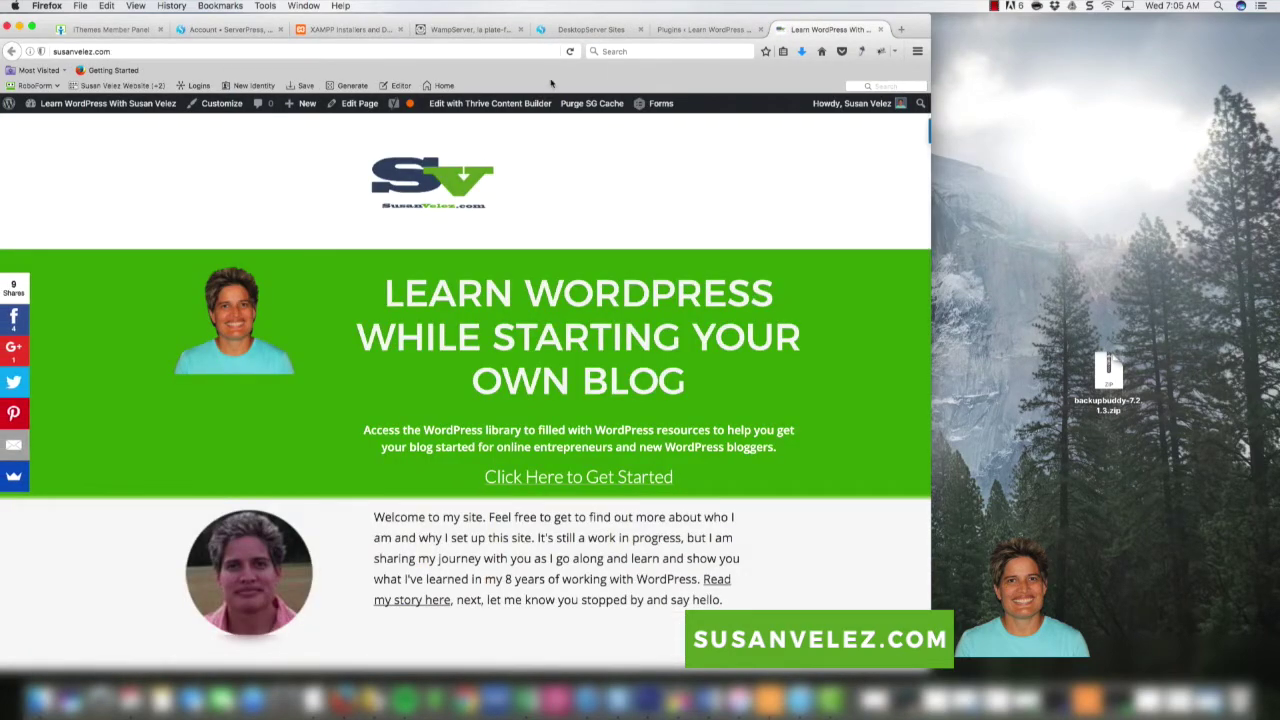
Step: Review the BackupBuddy entry in the iThemes downloads, the live site's home page and the DesktopServer downloads on ServerPress
click(685, 30)
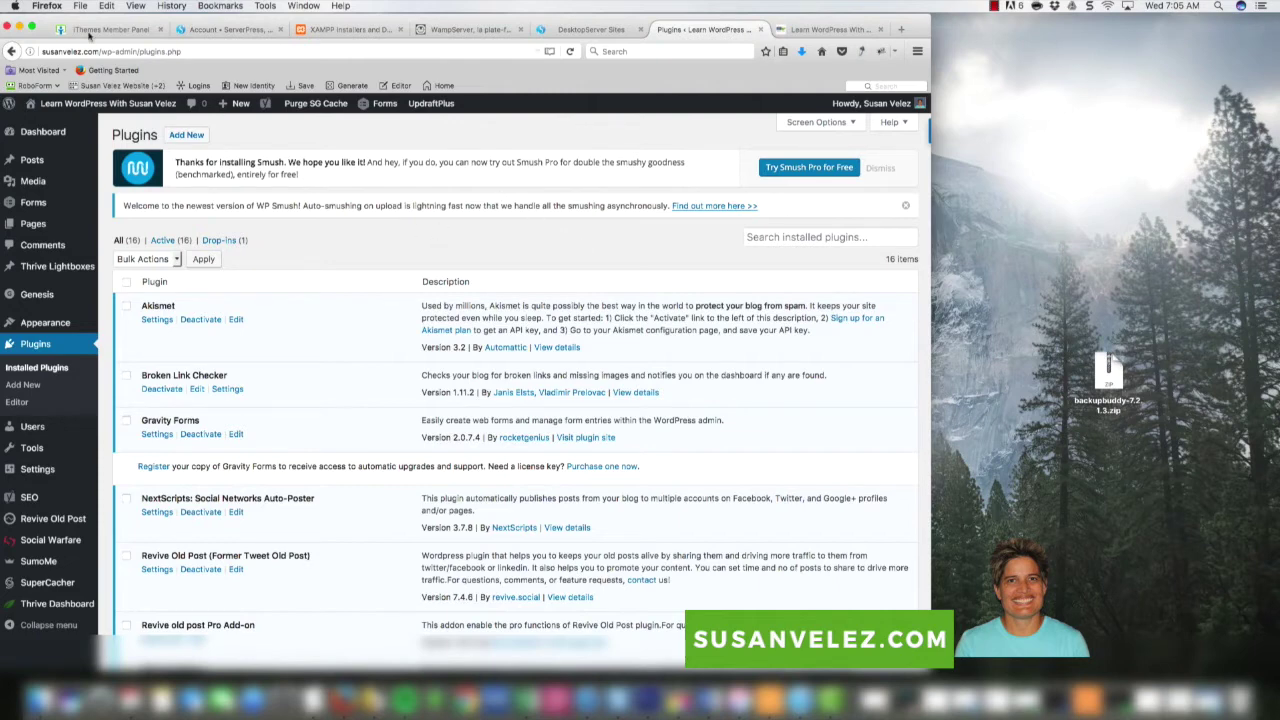
key(super+1)
scroll(371, 302, up, 3)
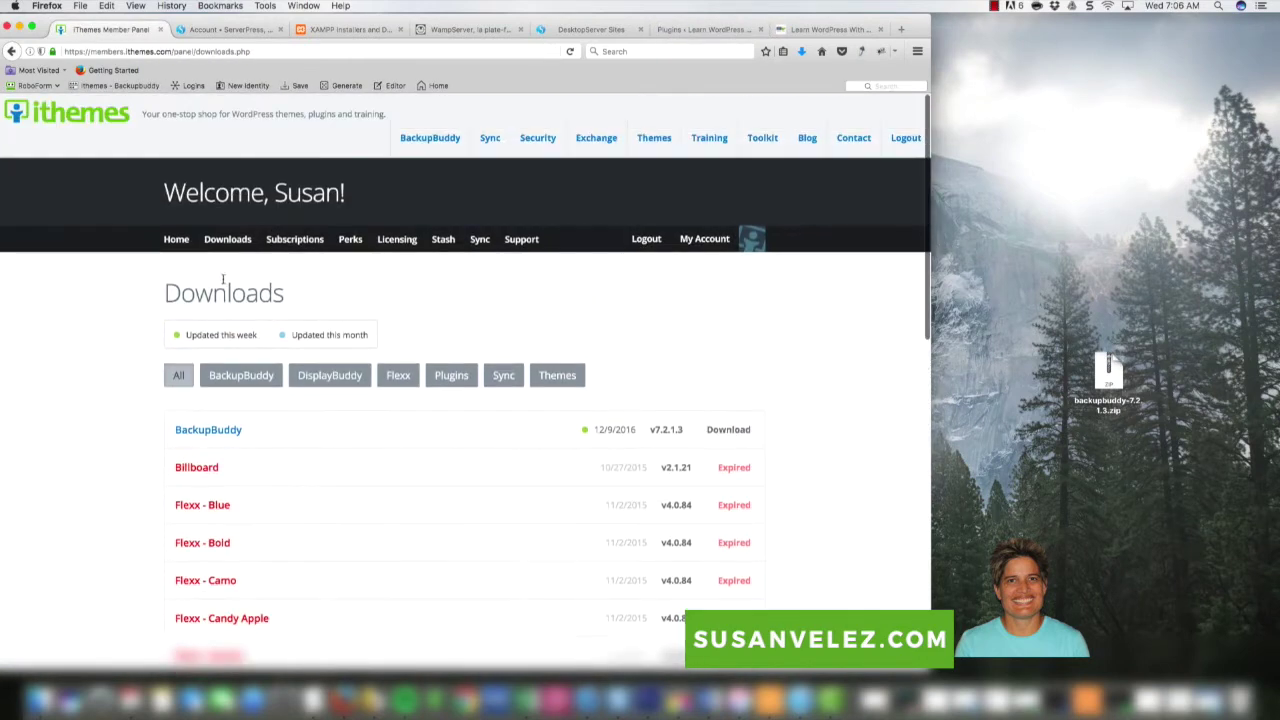
scroll(300, 430, down, 1)
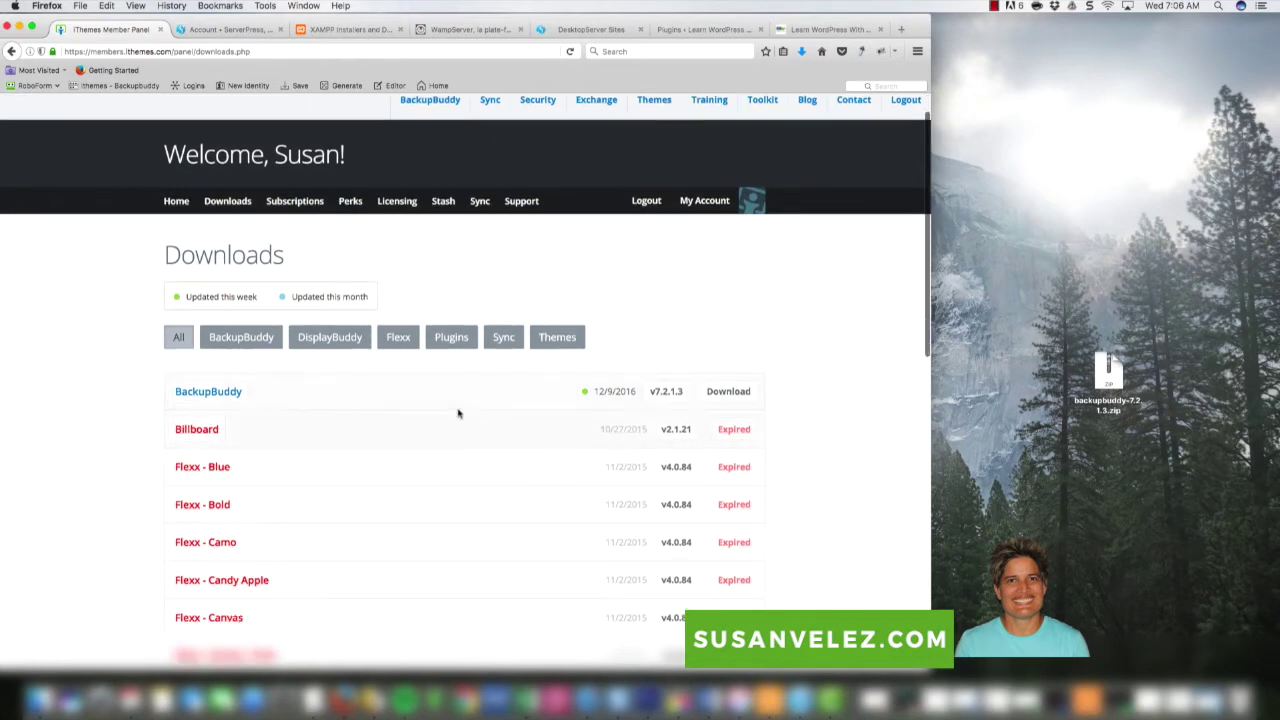
click(792, 31)
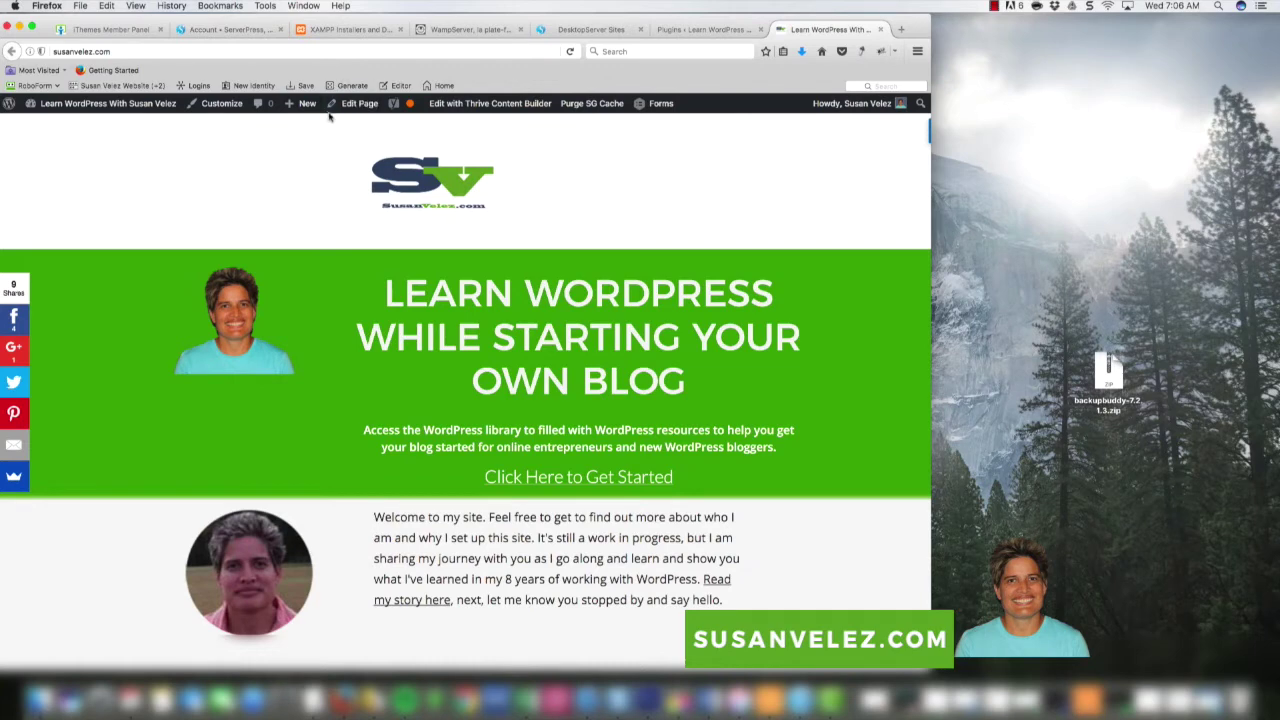
click(230, 30)
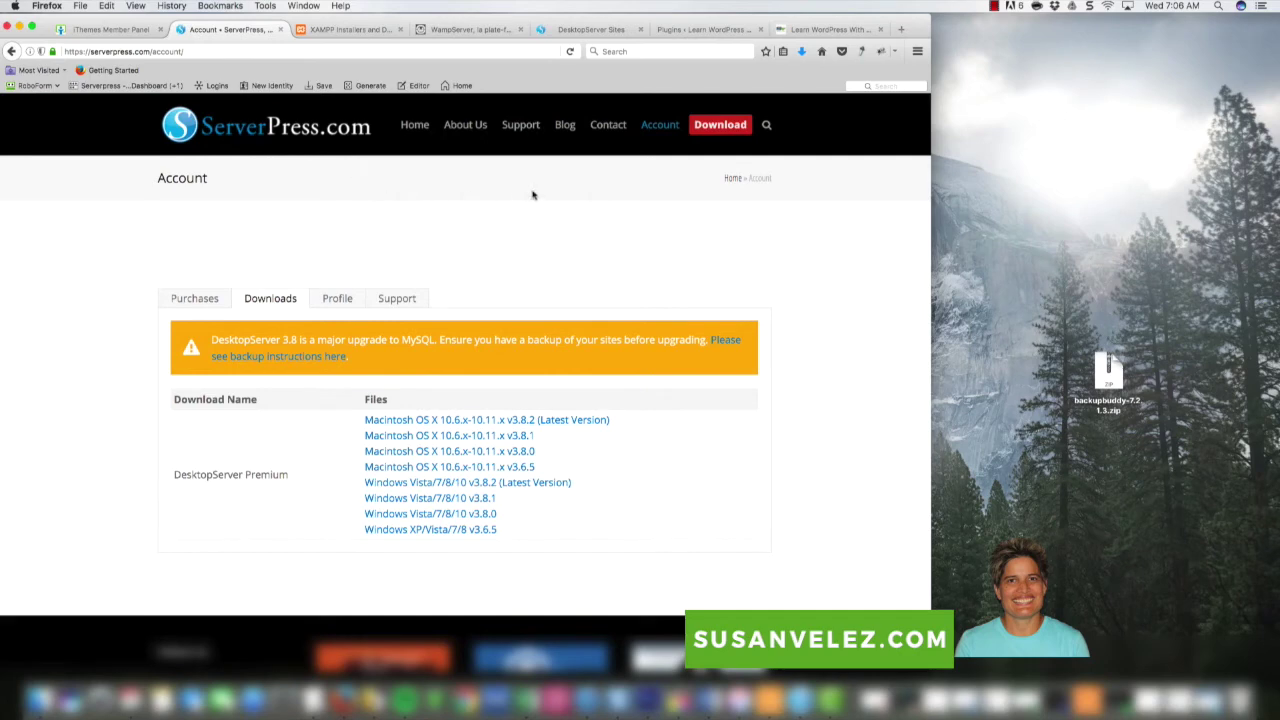
Step: Open the plugin upload form on the live WordPress site's Add Plugins page
click(683, 30)
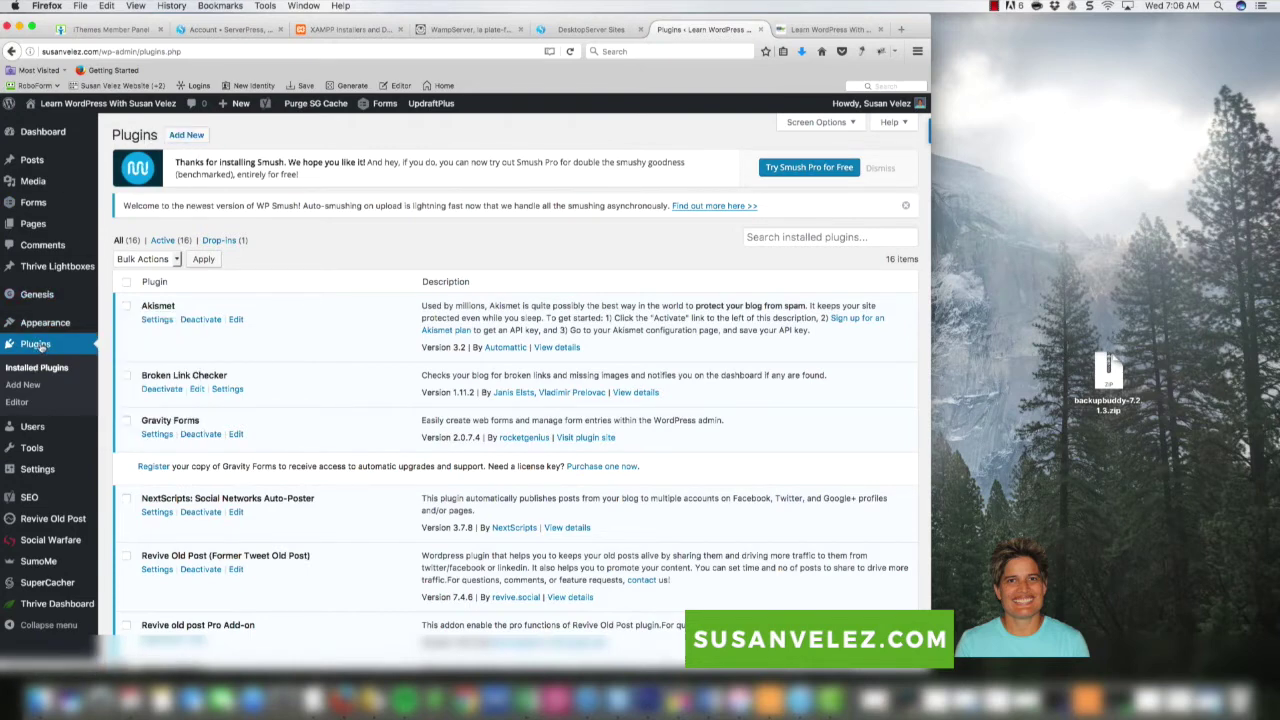
click(184, 137)
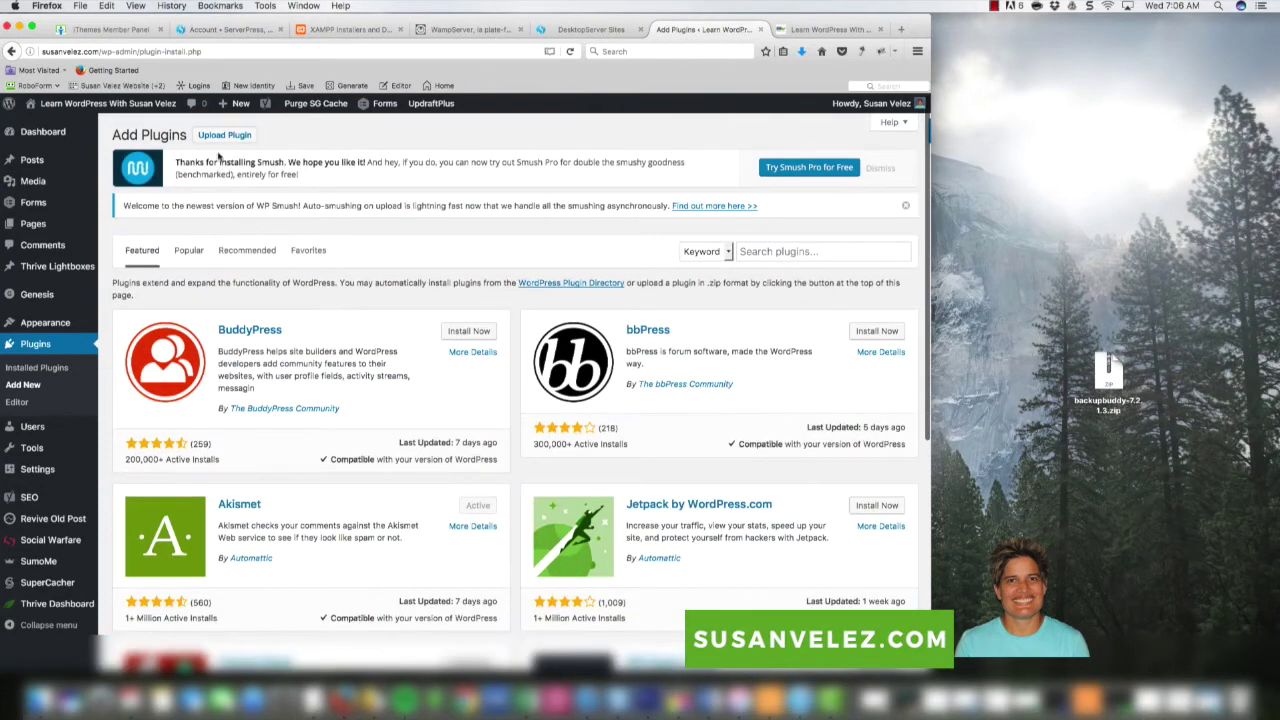
click(219, 139)
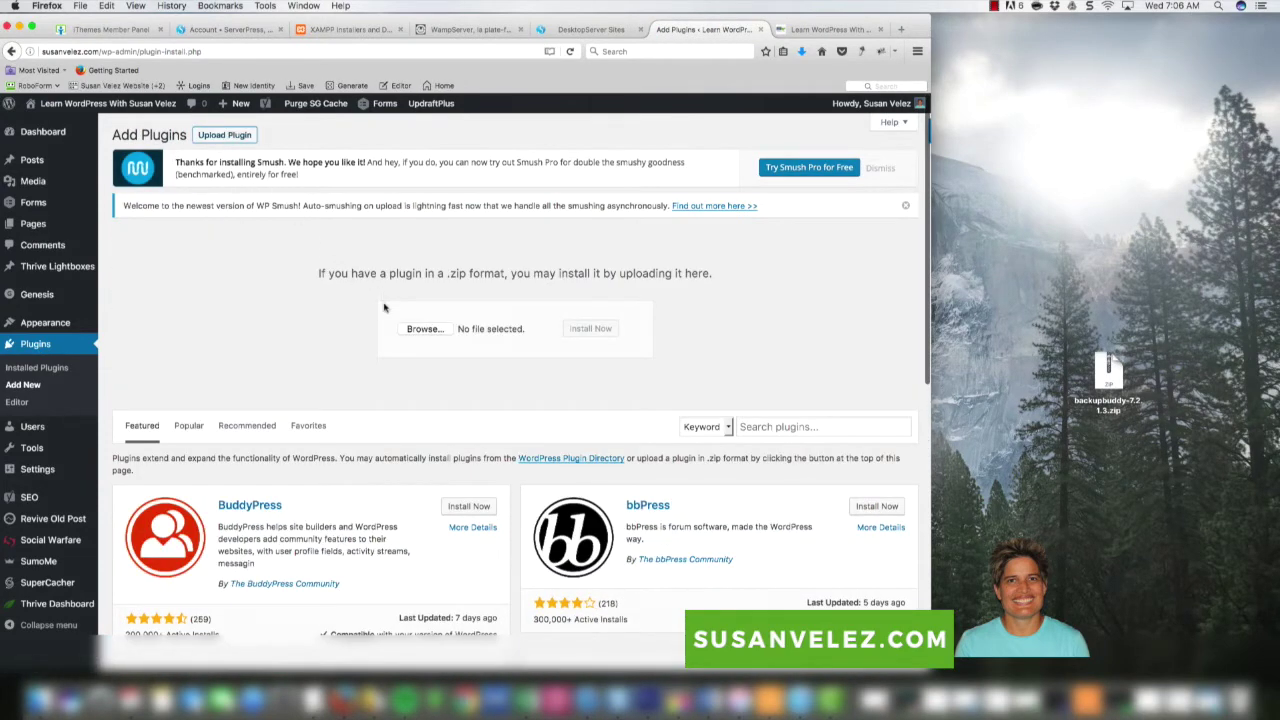
Step: Choose backupbuddy-7.2.1.3.zip from the Desktop and install it as a plugin
drag(1112, 378, 1041, 326)
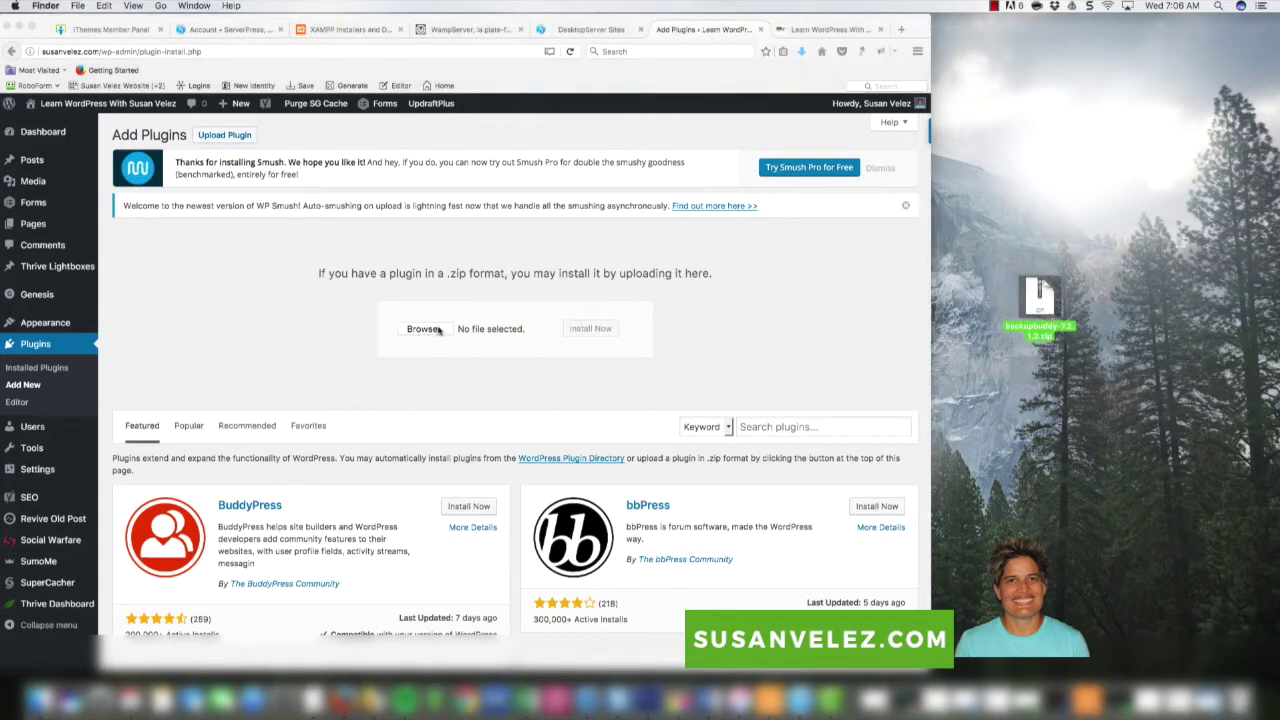
drag(438, 330, 439, 332)
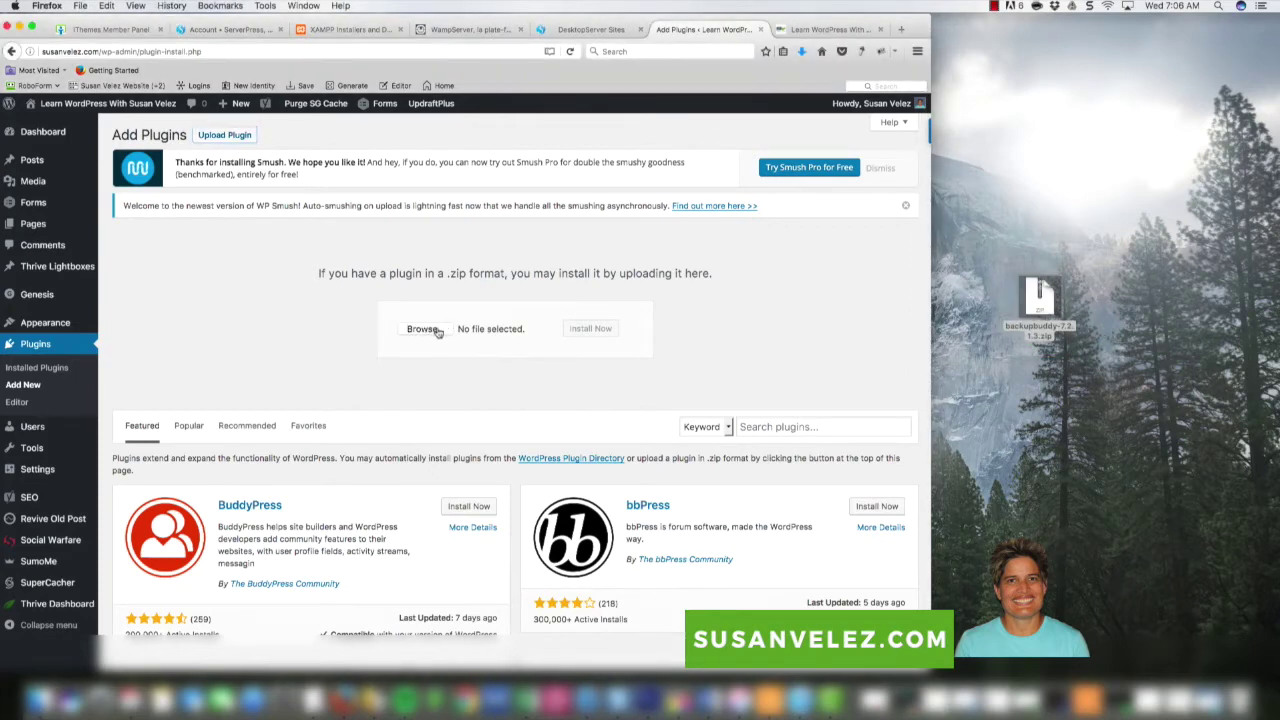
click(424, 329)
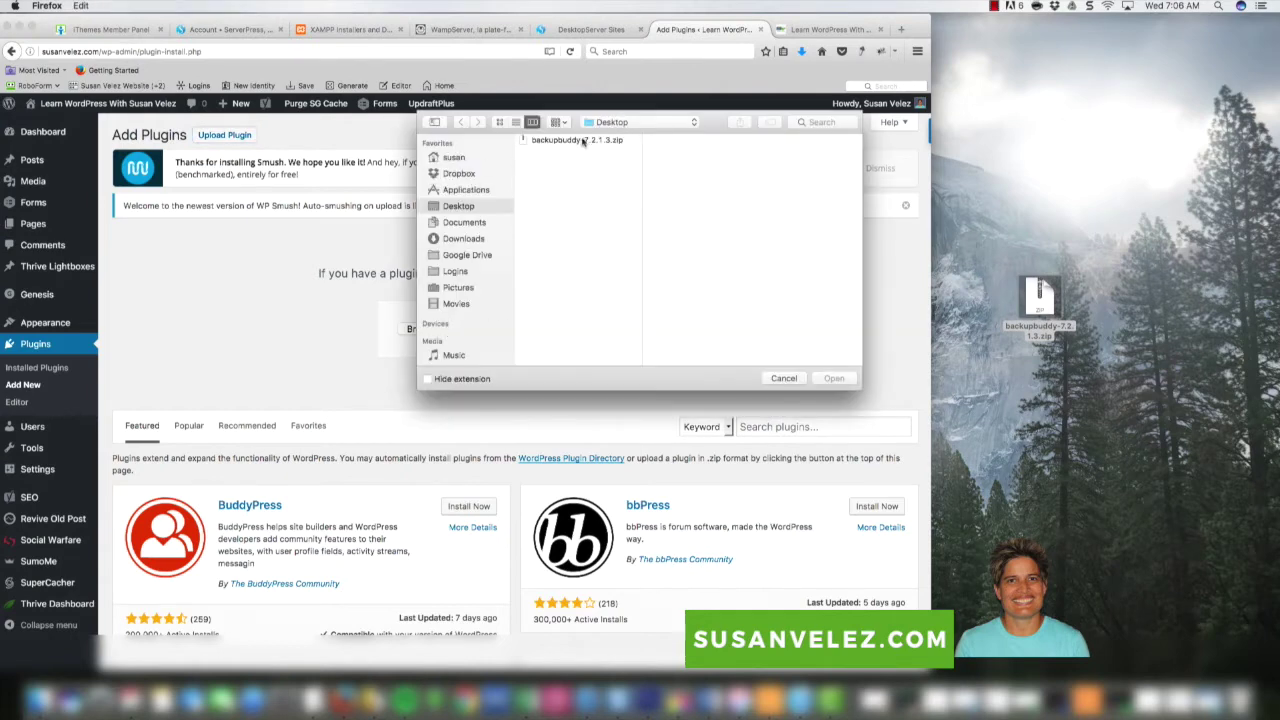
click(560, 142)
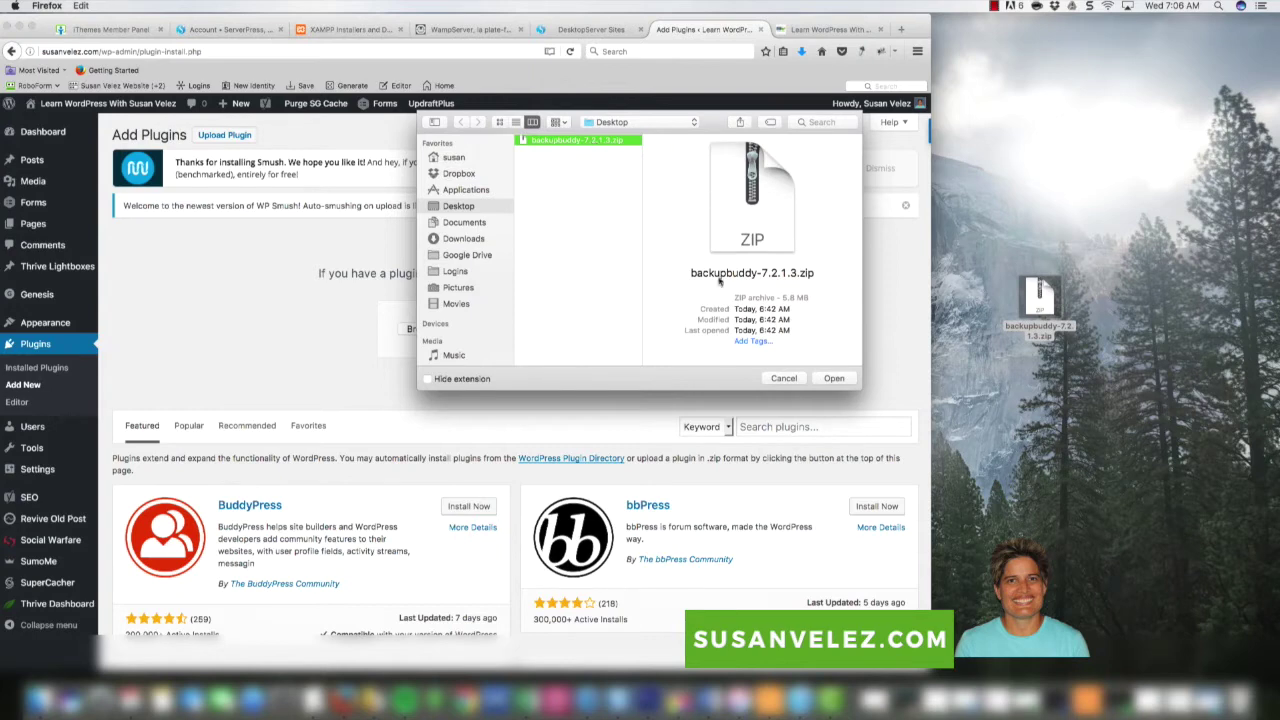
click(834, 378)
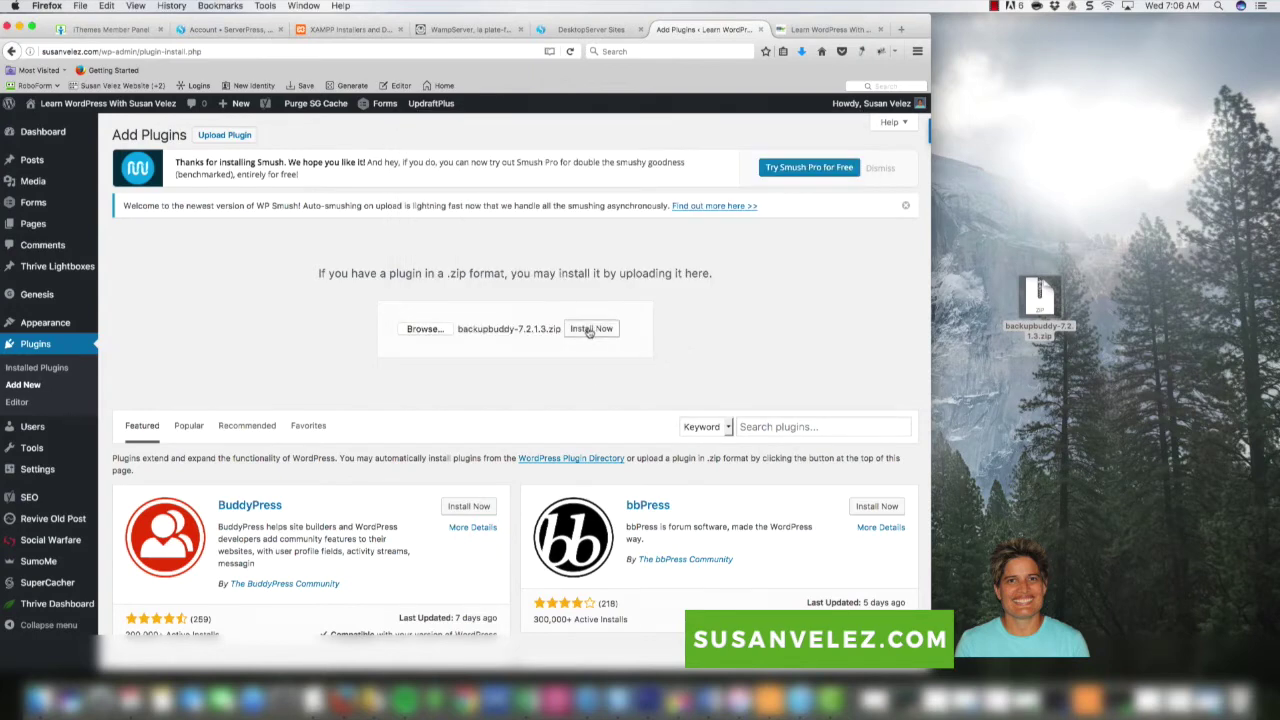
click(591, 328)
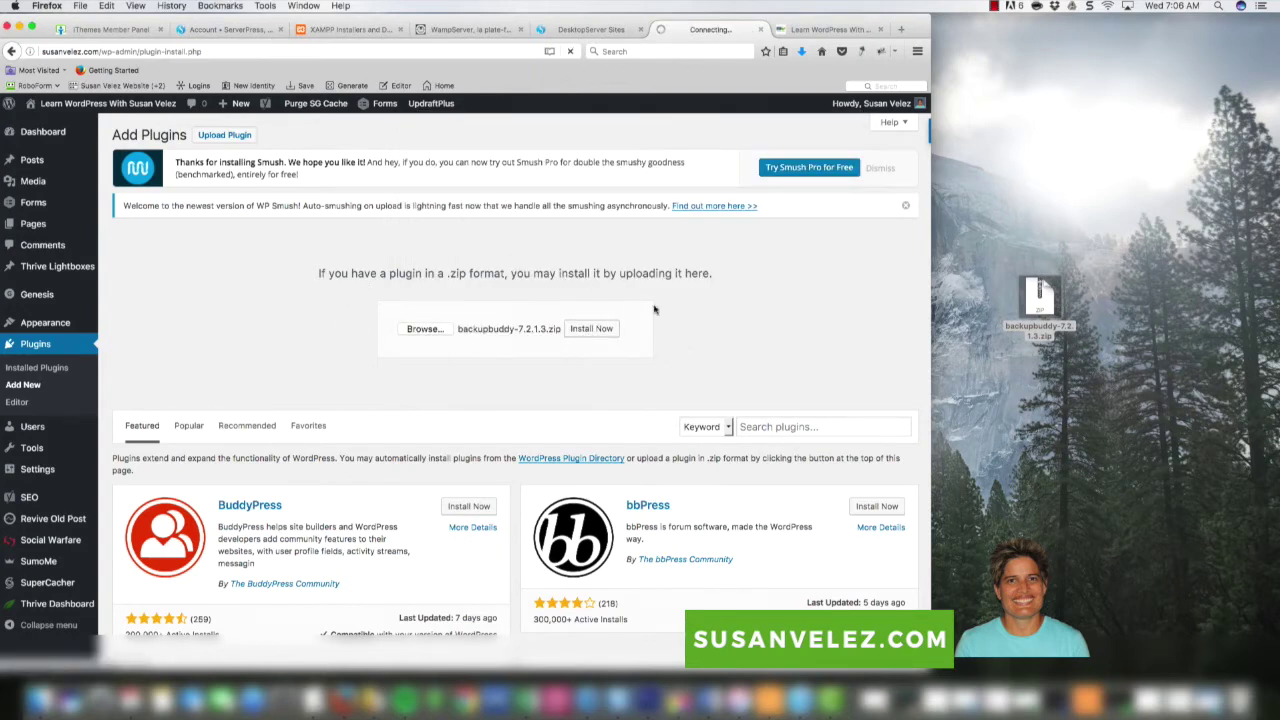
scroll(722, 320, down, 3)
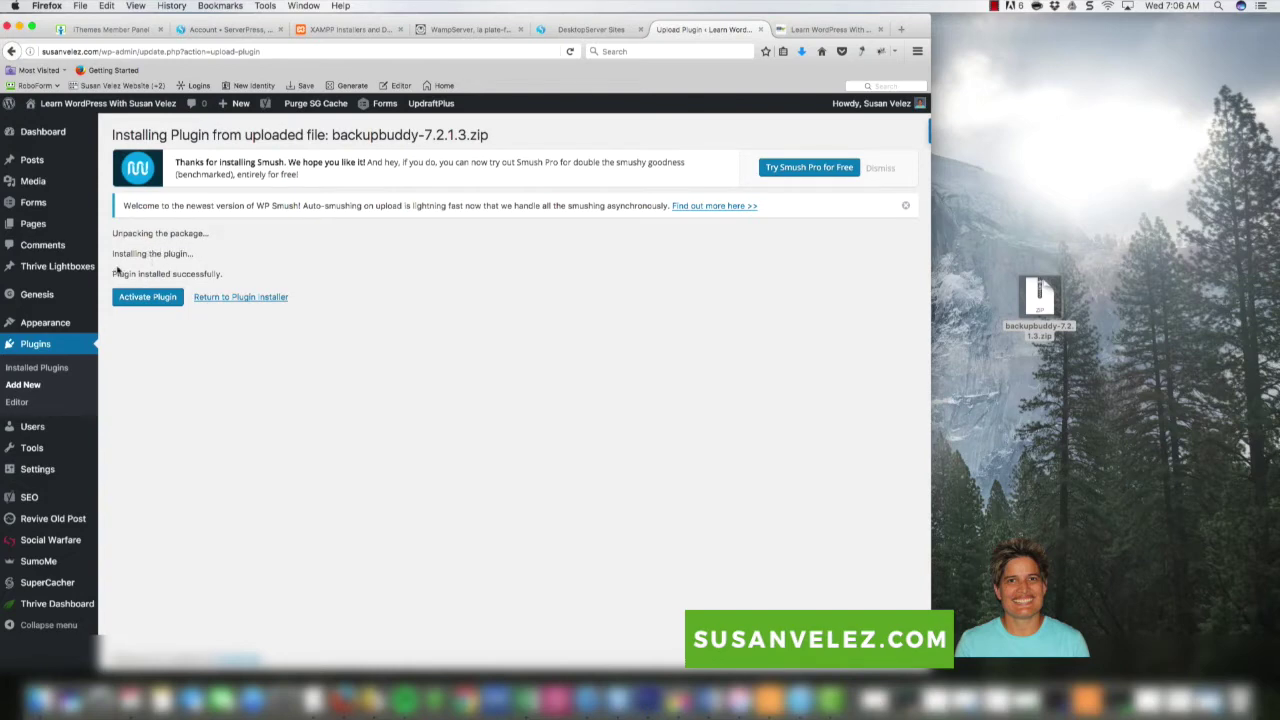
Step: Activate the newly installed BackupBuddy plugin and look through the installed plugins list
click(160, 298)
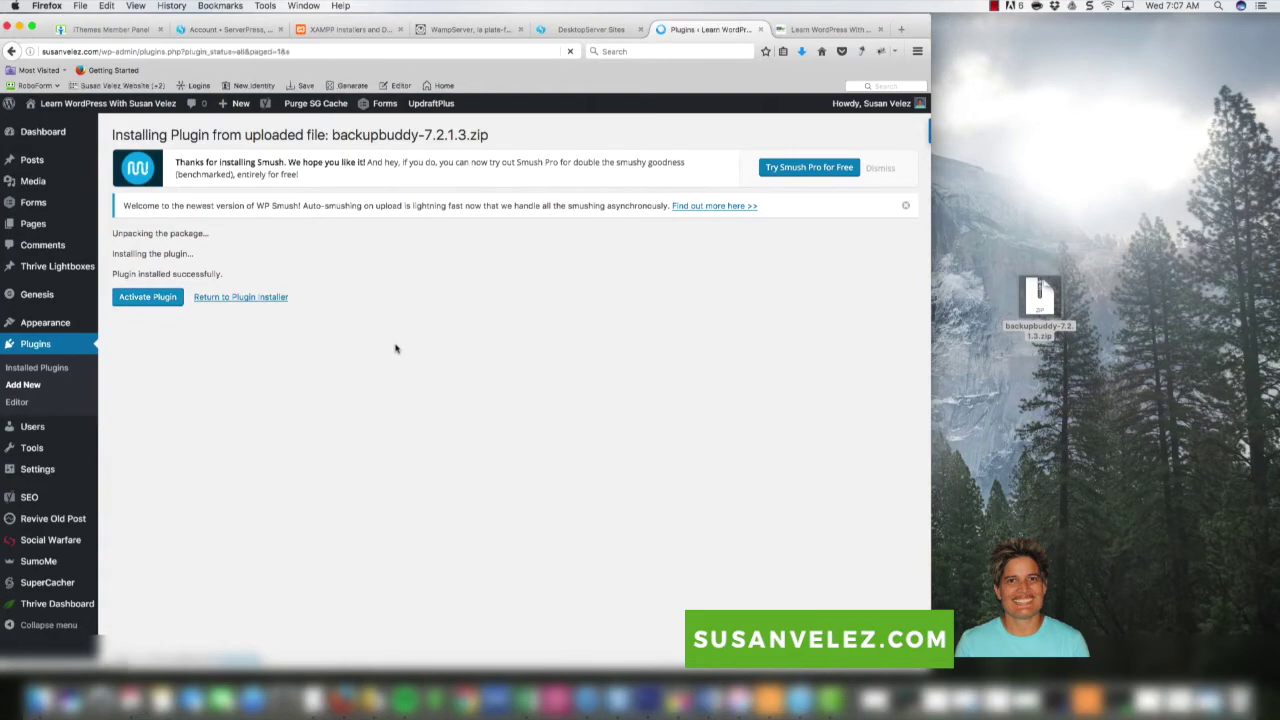
scroll(363, 358, down, 2)
scroll(361, 360, down, 15)
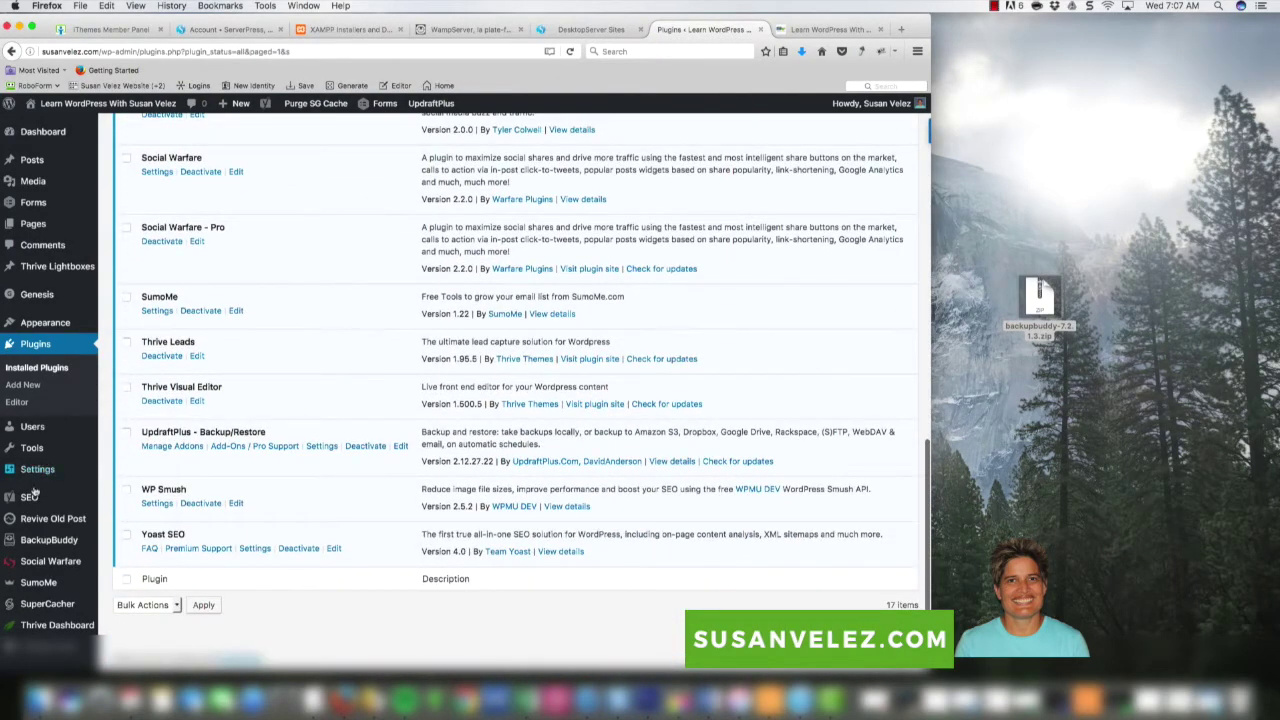
Step: Open BackupBuddy's Backup page and delete all existing local backups, confirming the deletion
mouse_move(52, 544)
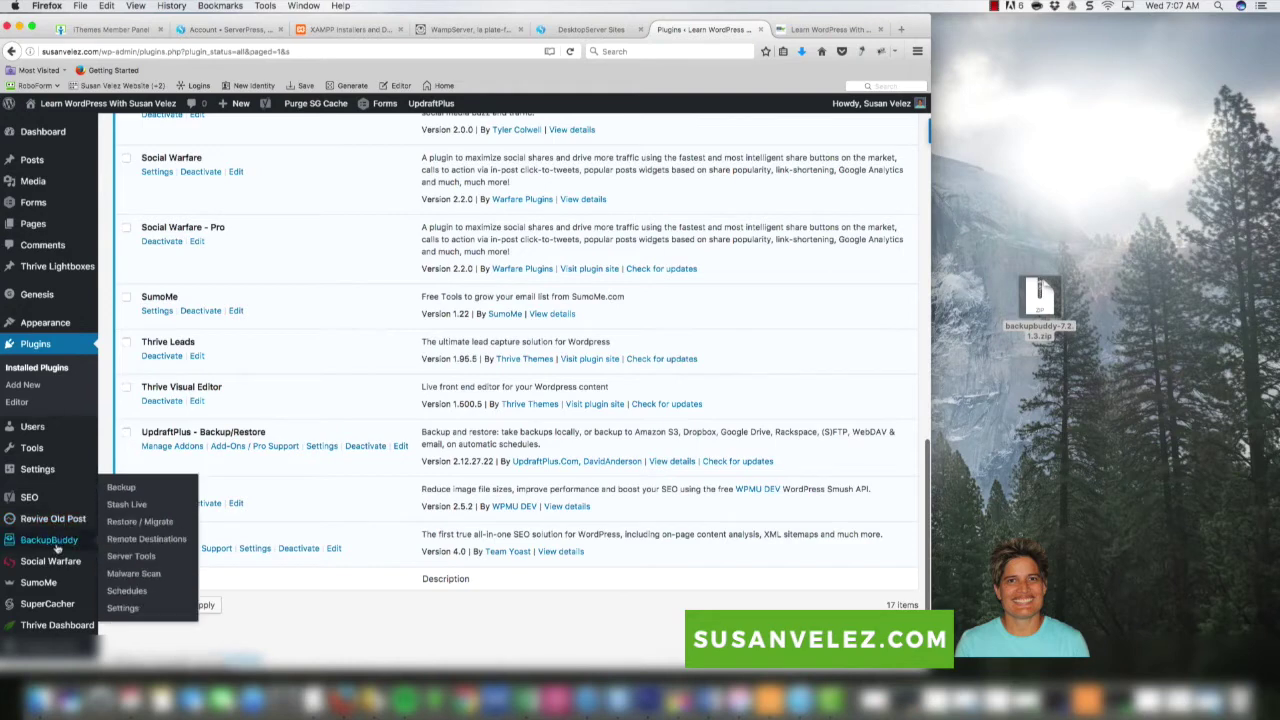
click(120, 490)
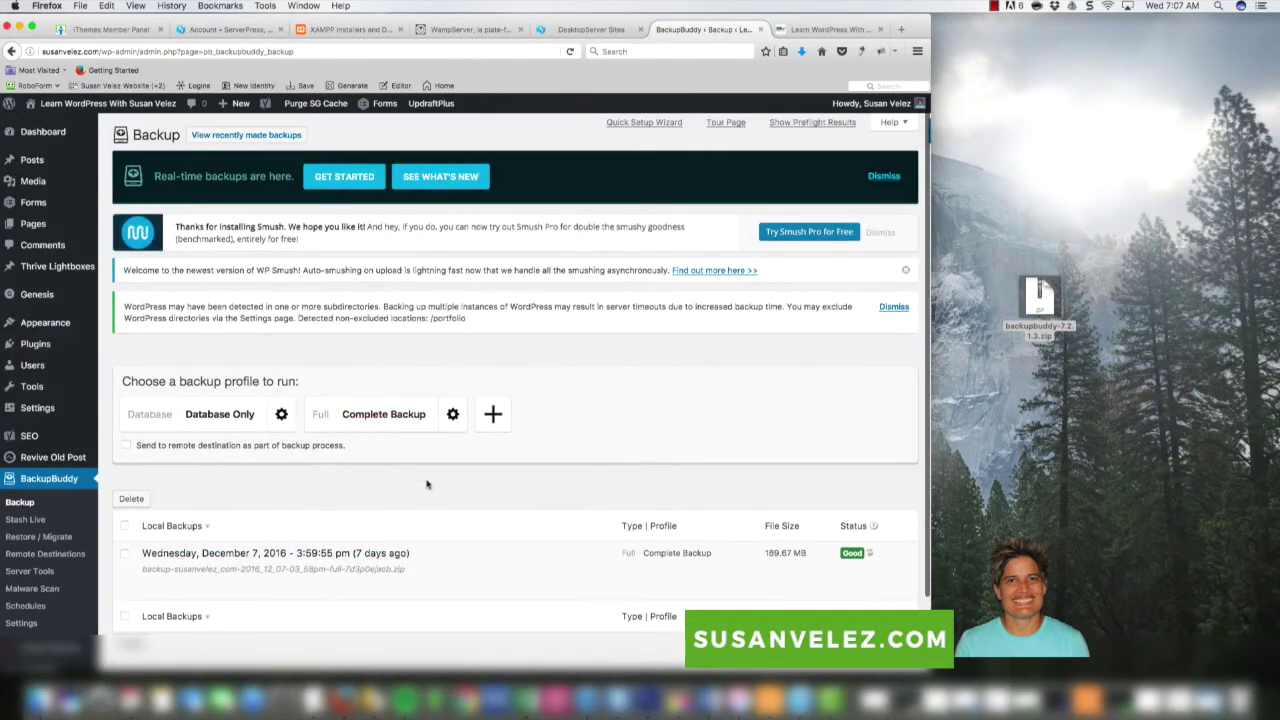
scroll(429, 486, down, 2)
click(124, 446)
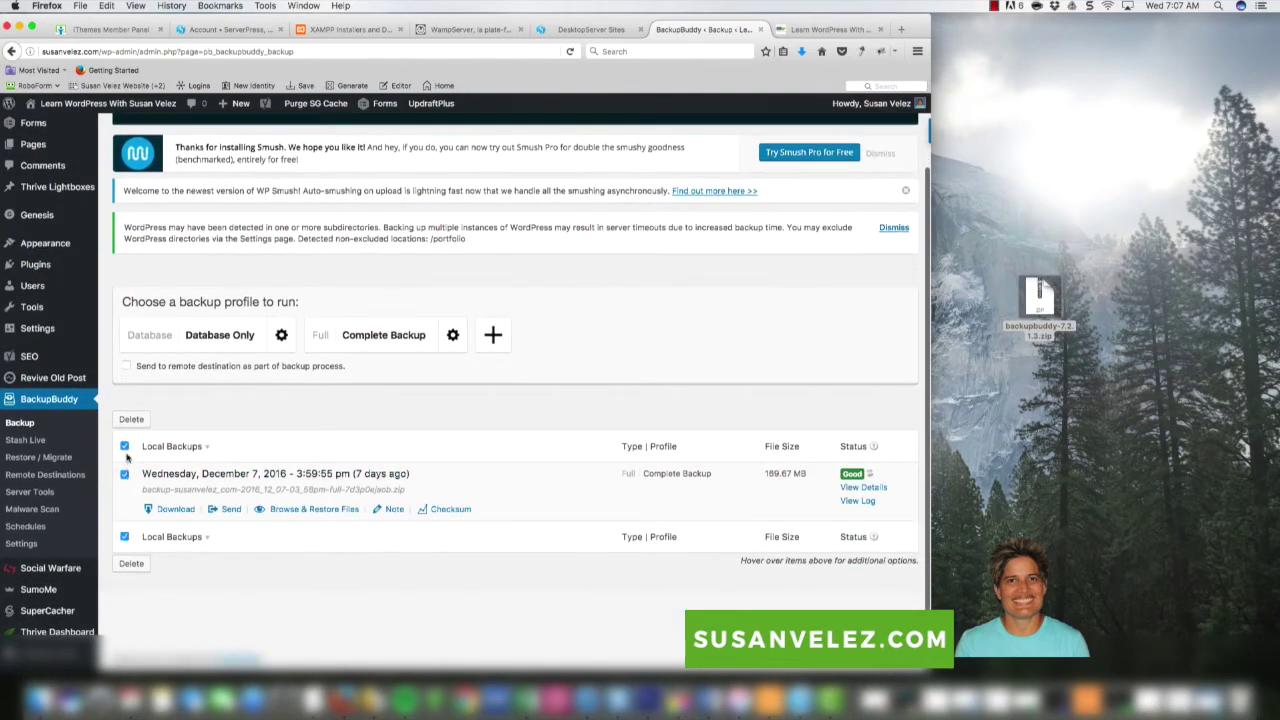
click(131, 419)
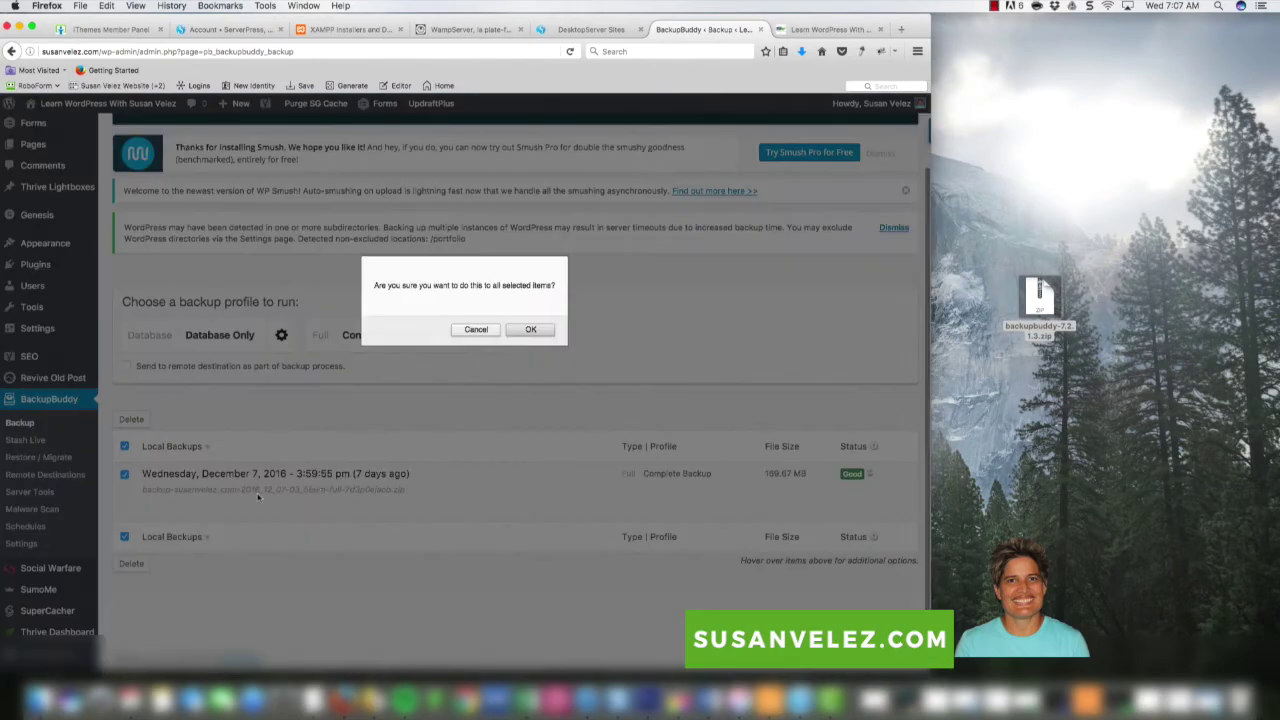
click(529, 331)
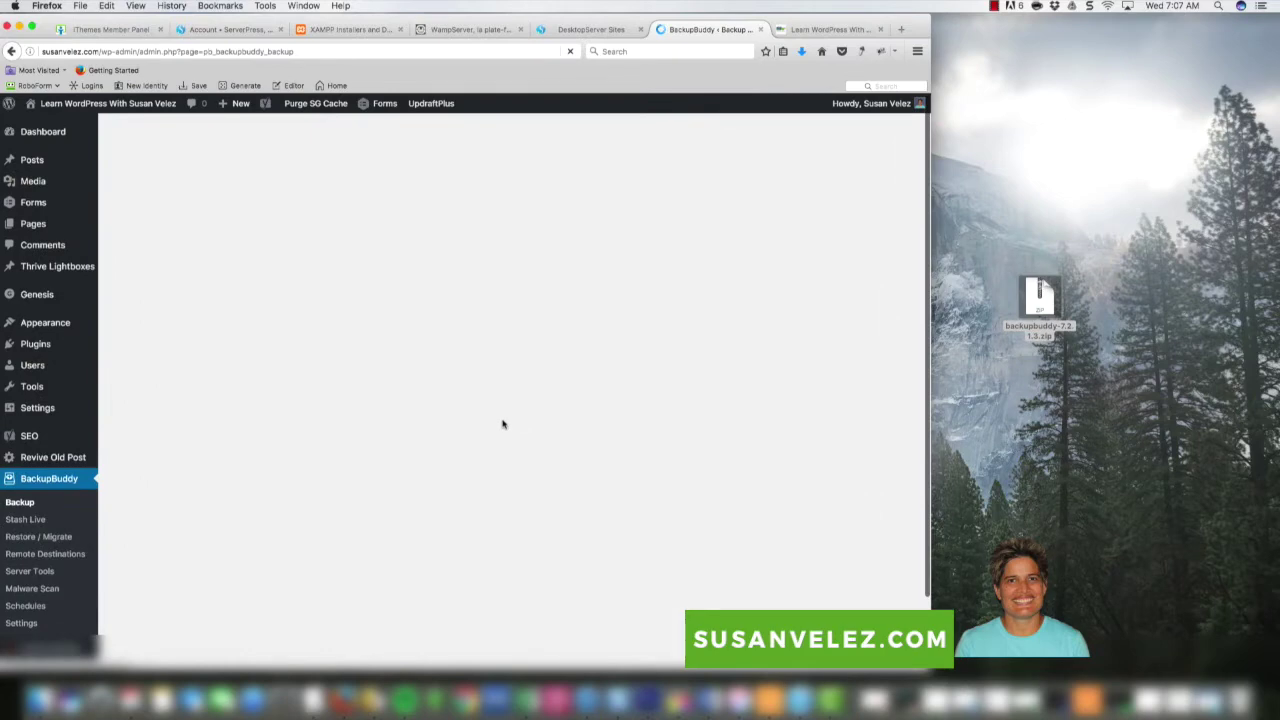
Step: Run the Complete Backup profile in BackupBuddy and check the backup progress overview
click(390, 447)
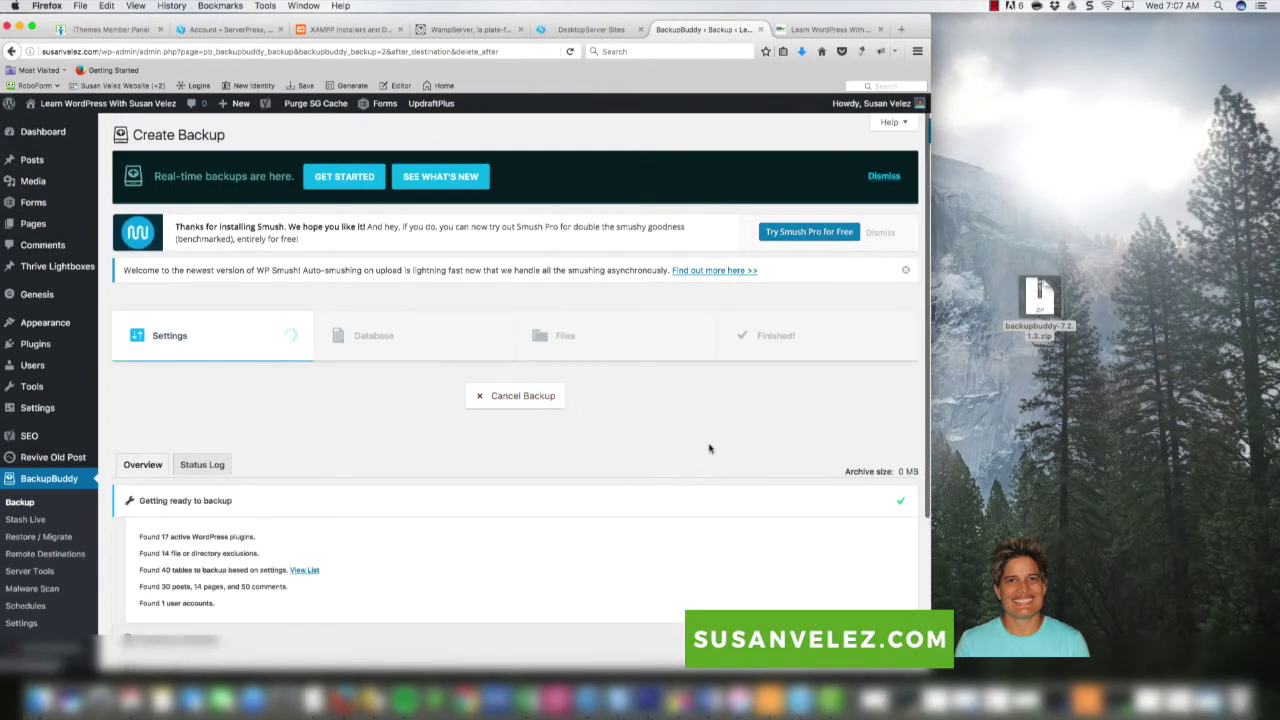
scroll(708, 446, down, 3)
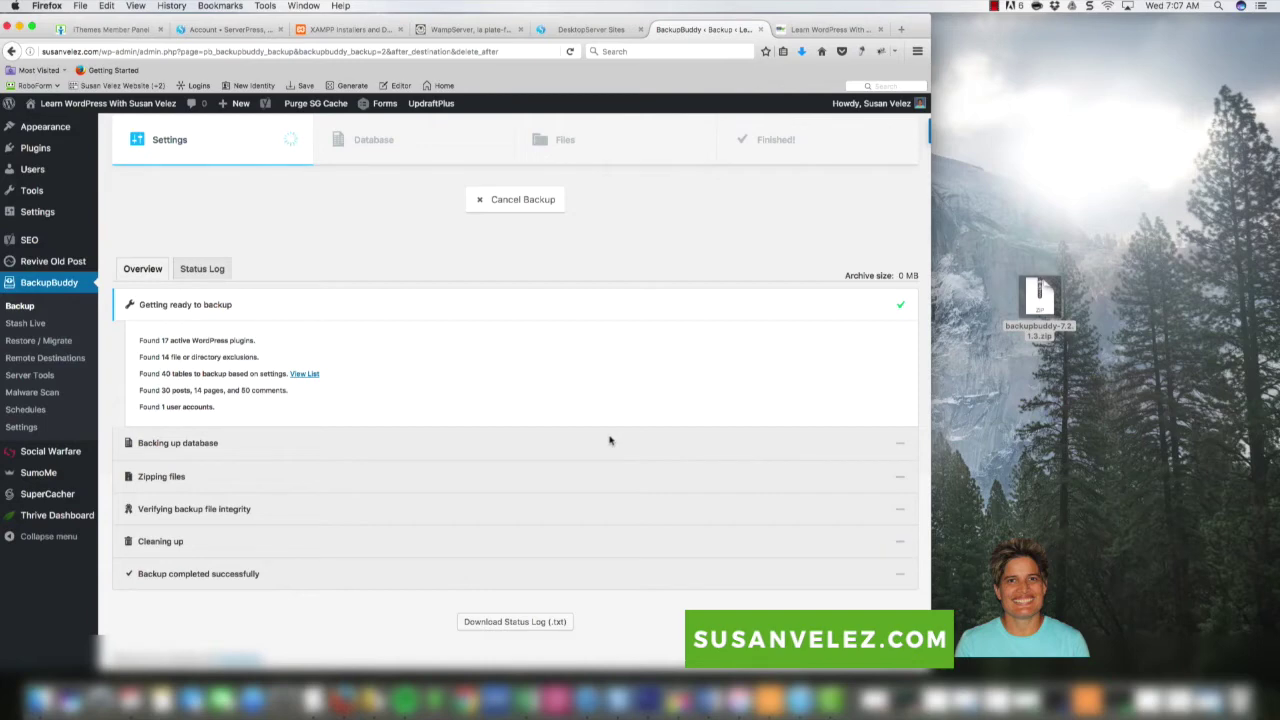
click(994, 6)
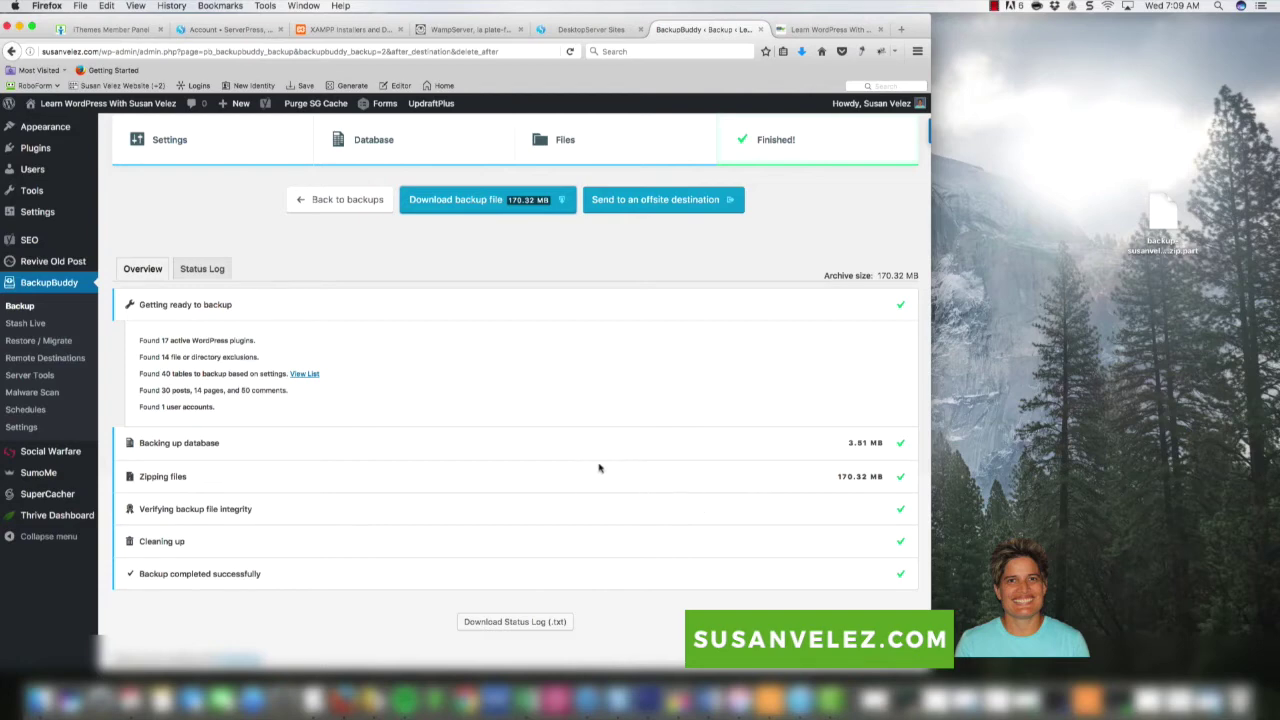
Step: Download the finished BackupBuddy backup archive with the Save File option and reposition its partial file on the desktop
click(462, 210)
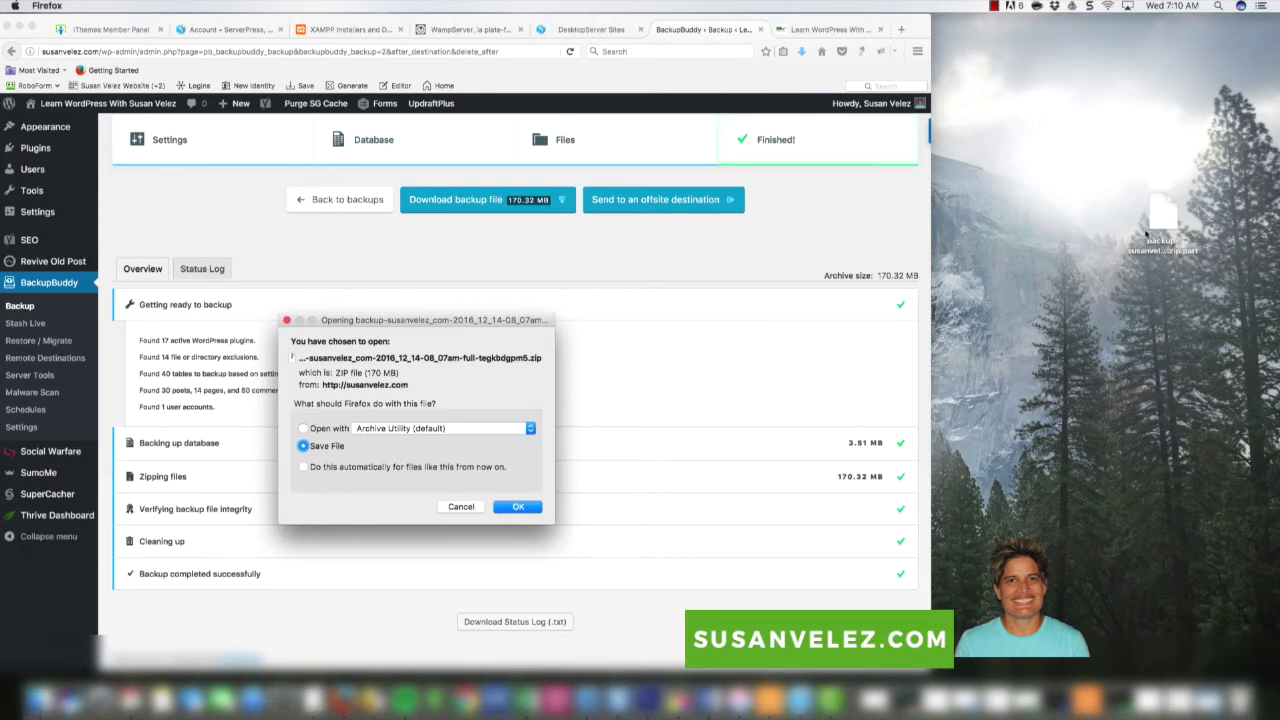
click(520, 507)
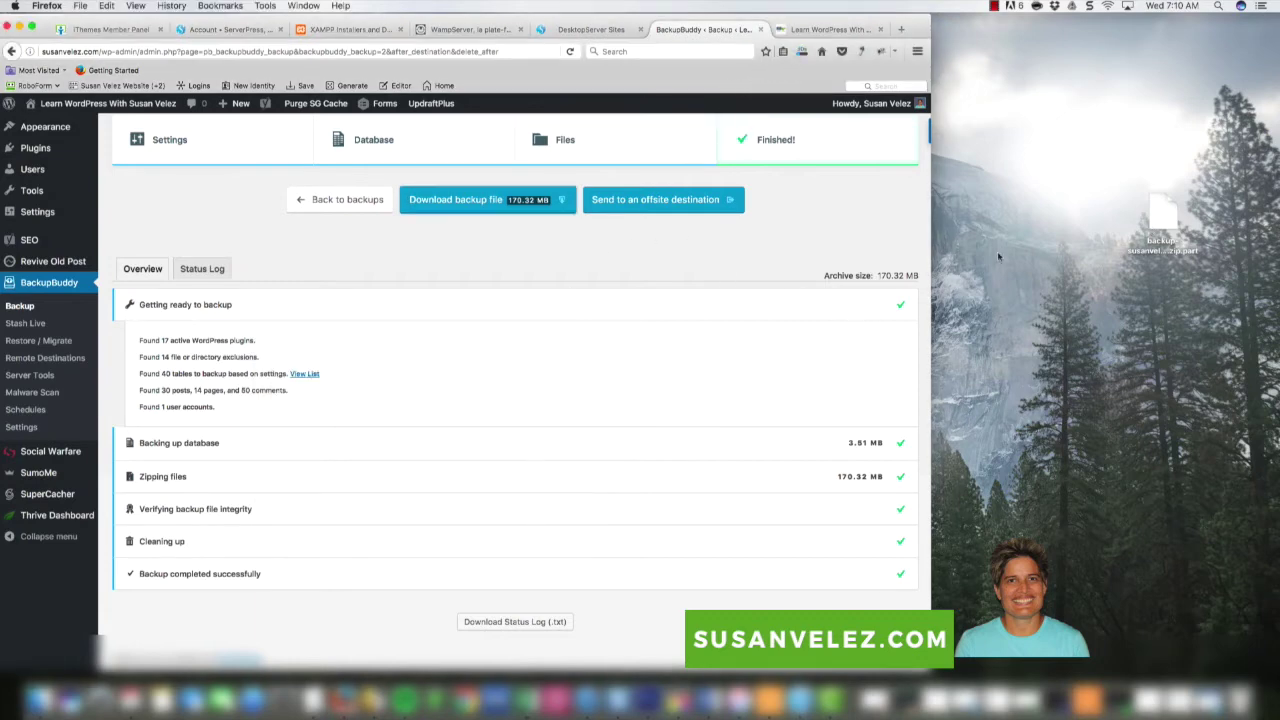
drag(1155, 217, 1031, 240)
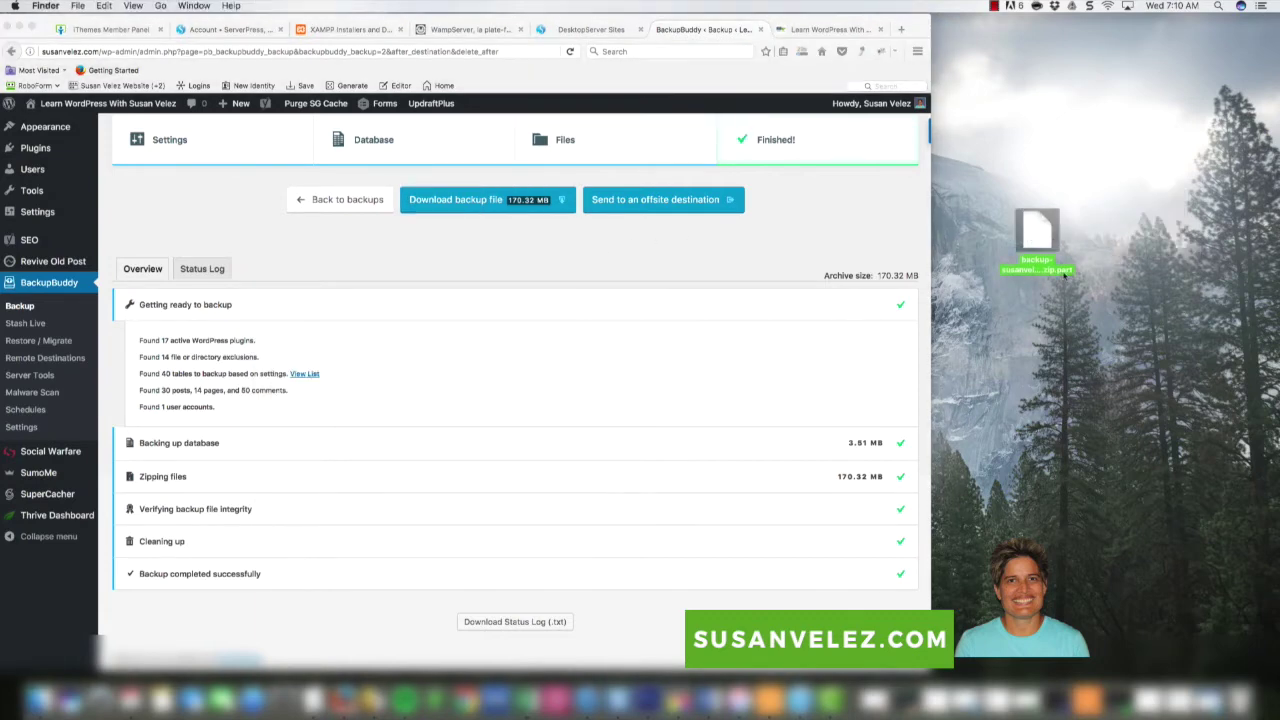
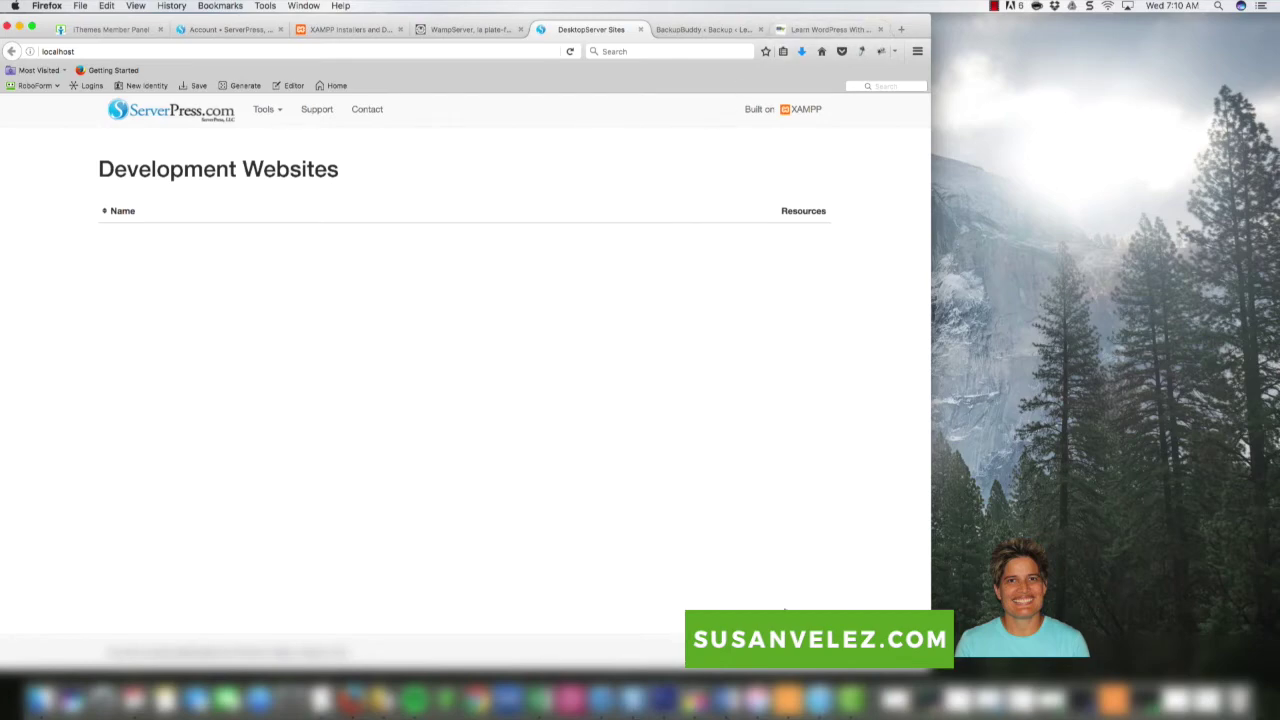
Step: Log out of the live WordPress site's admin and close both browser tabs of the live site
click(722, 30)
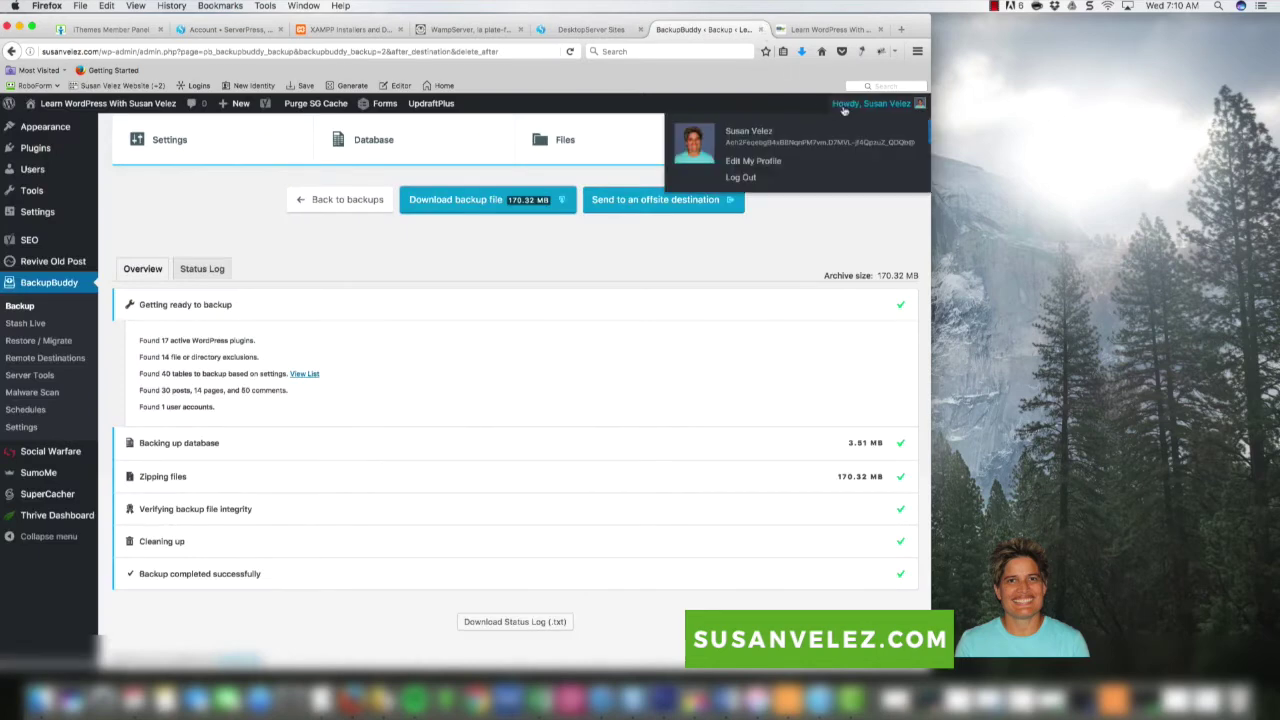
mouse_move(845, 106)
click(741, 178)
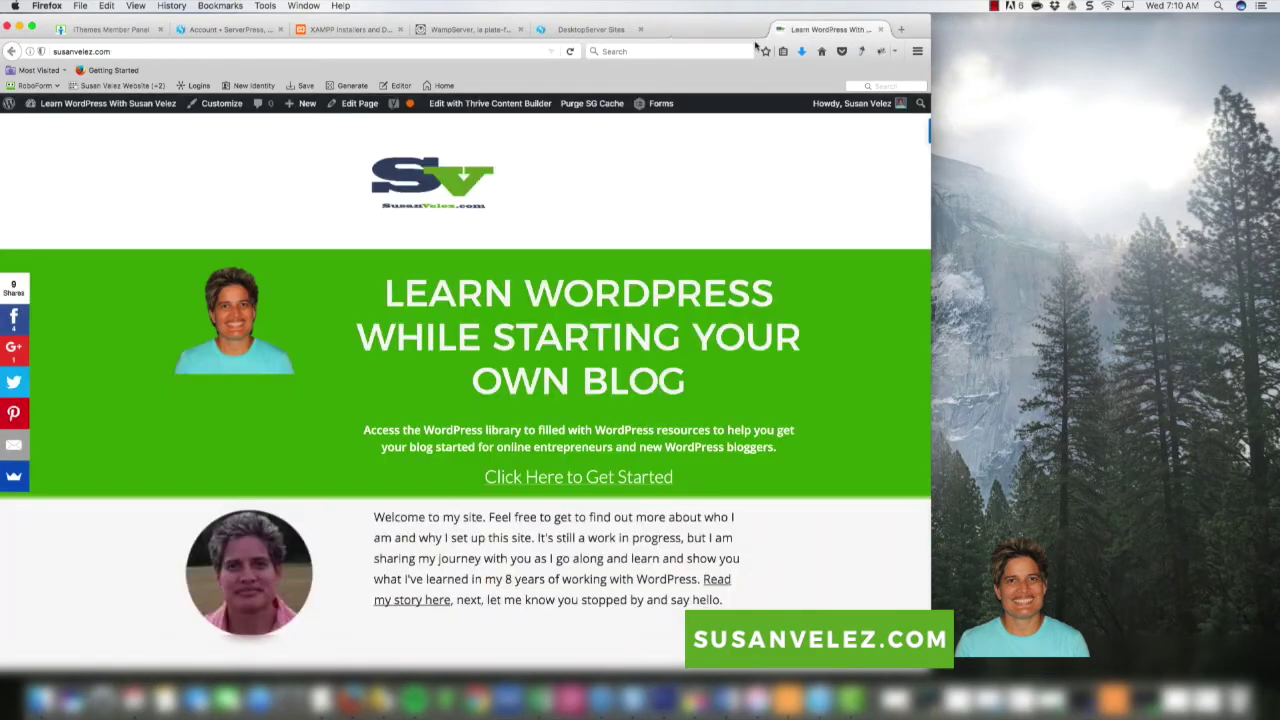
click(761, 30)
click(761, 30)
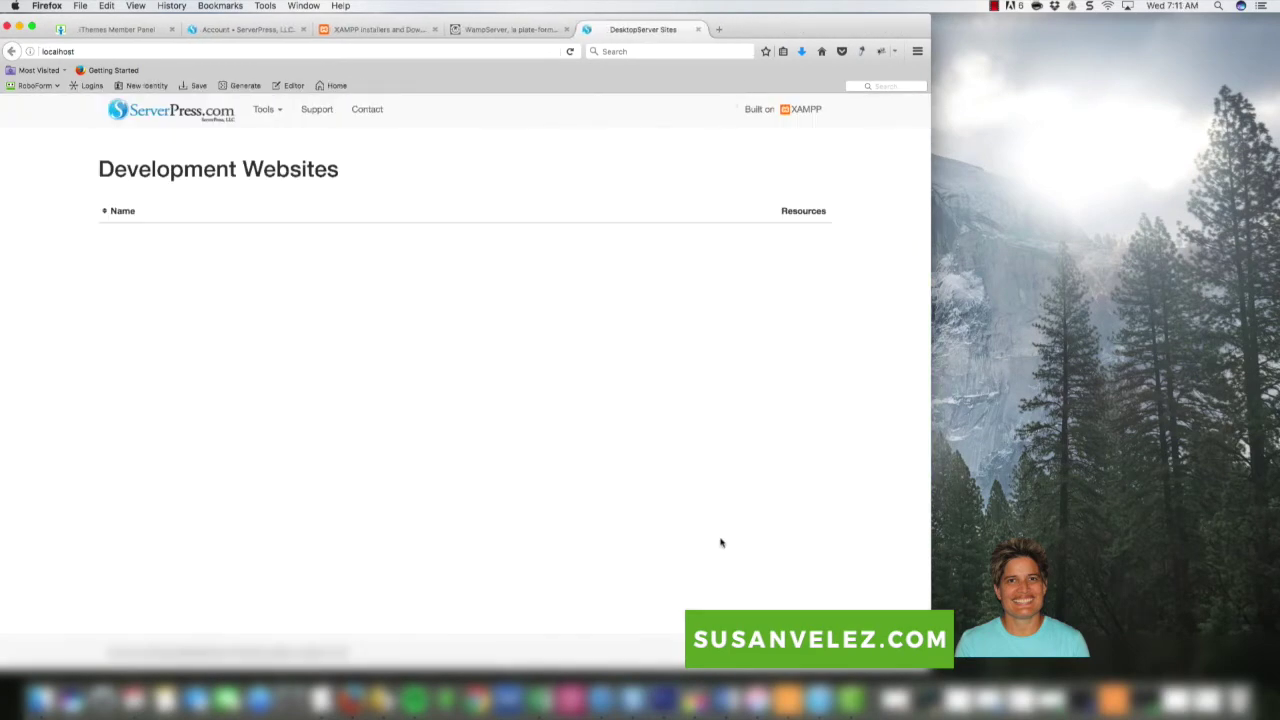
Step: Switch to DesktopServer and choose to export, import or share a website, importing an existing WordPress website archive
click(870, 700)
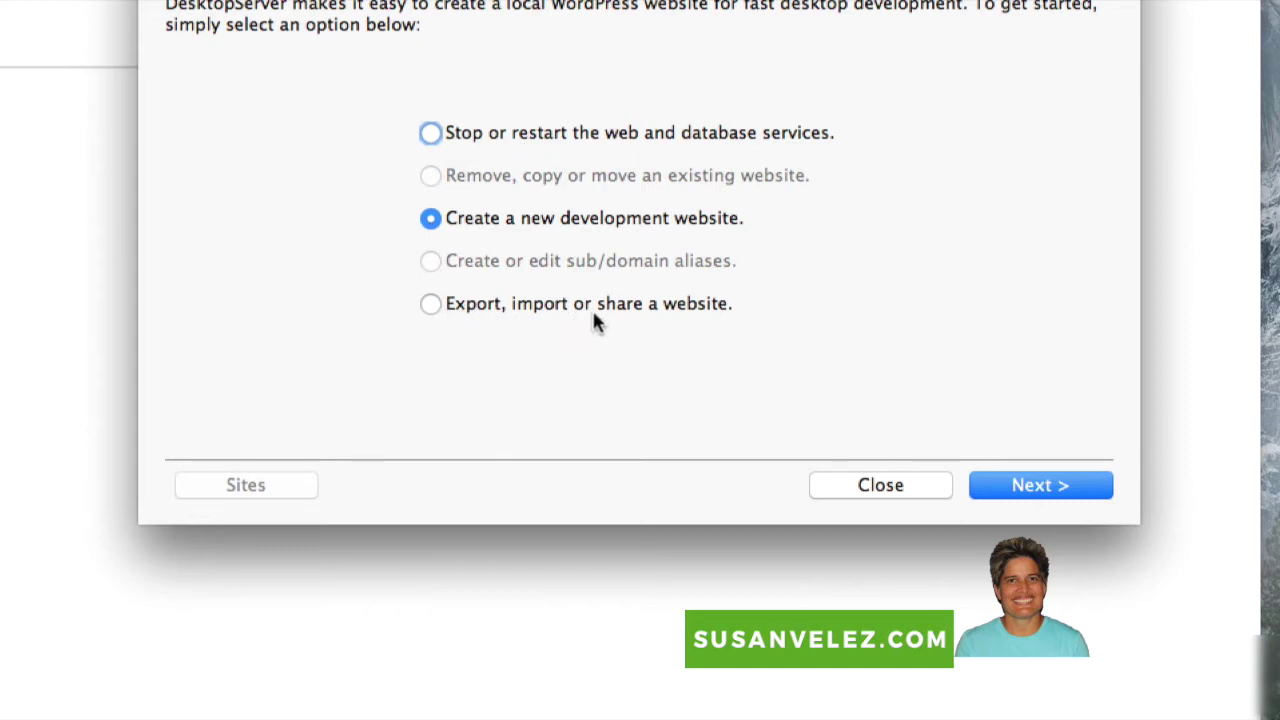
click(431, 303)
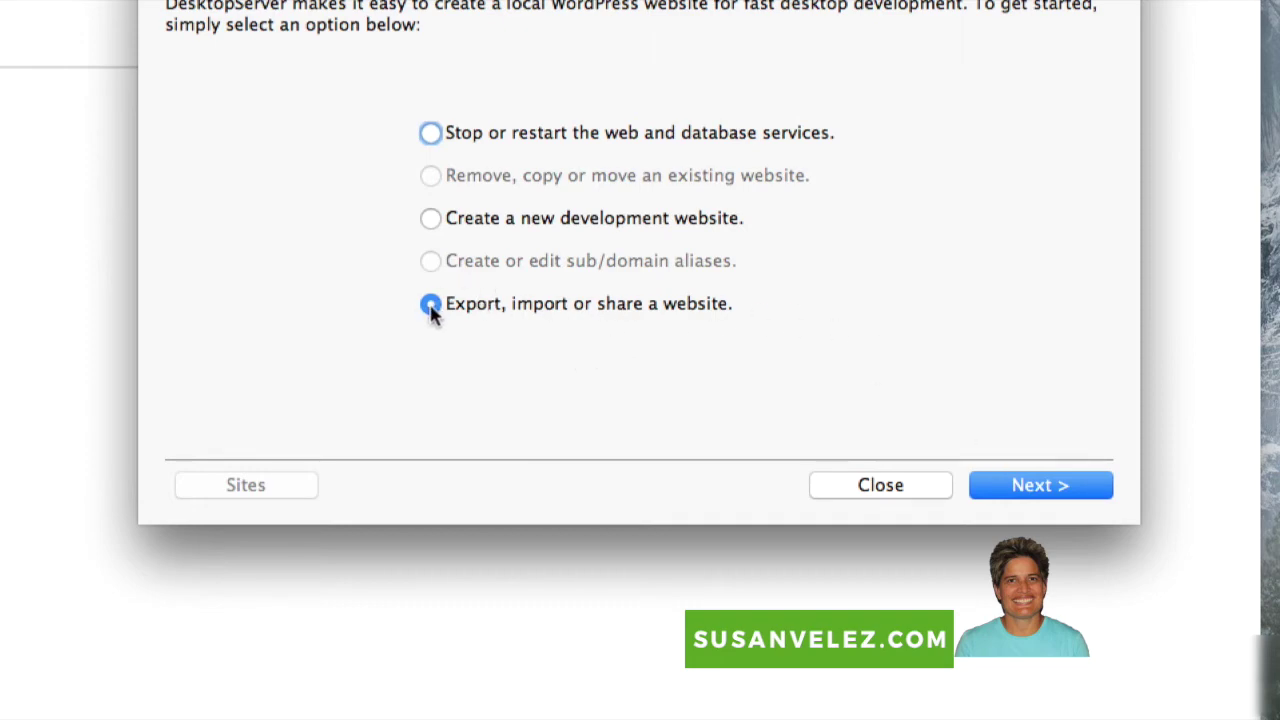
click(1010, 486)
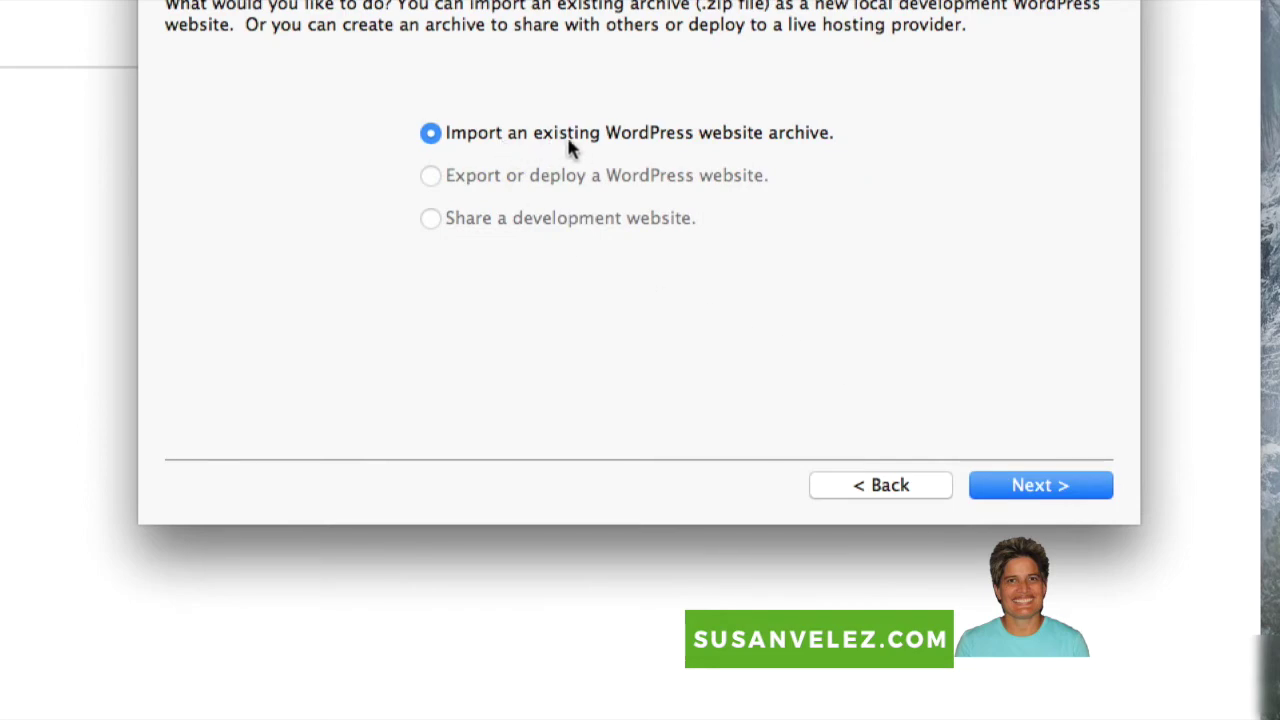
click(1020, 484)
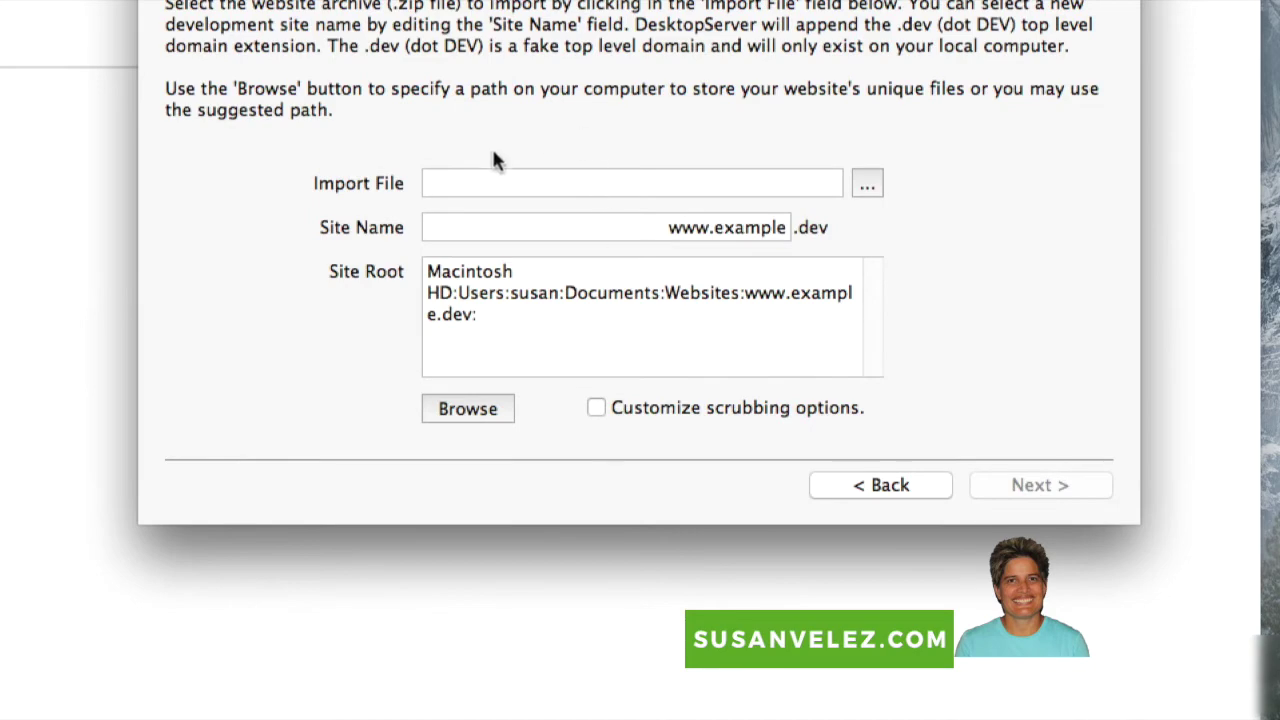
Step: Choose the 2016_12_14-08_07am full backup zip from Downloads as the import file, checking its creation time
click(866, 188)
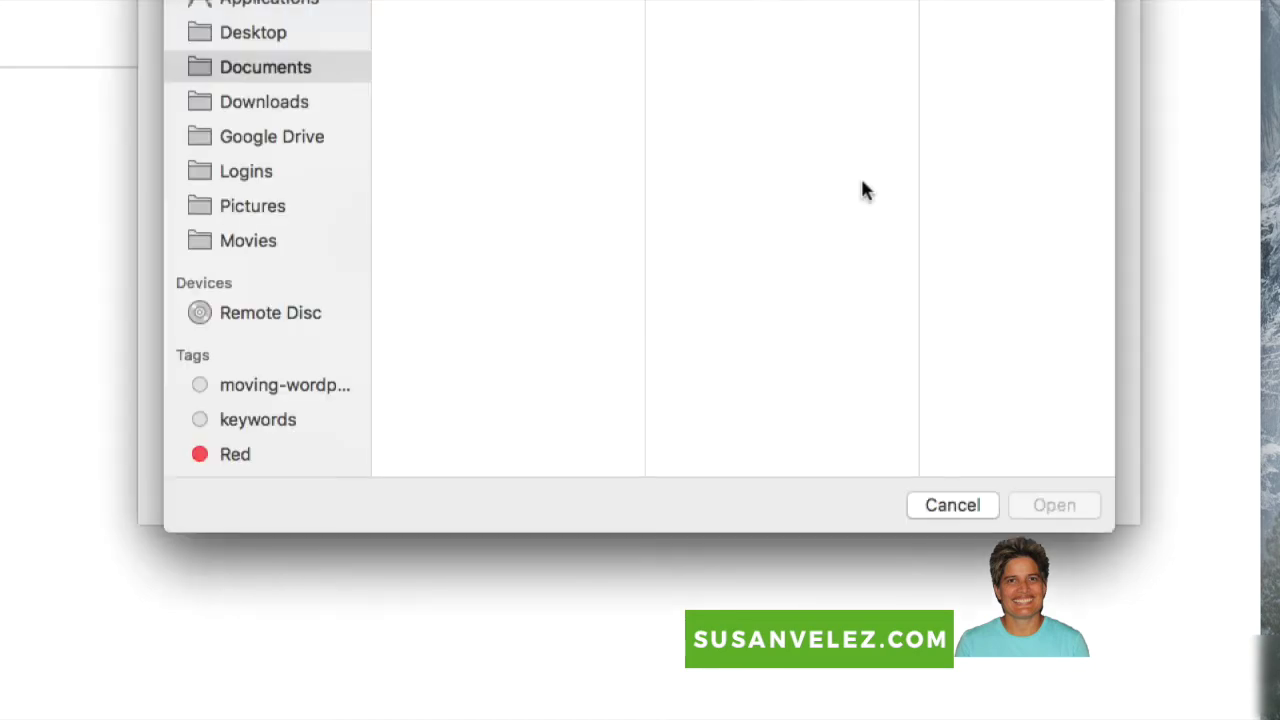
click(268, 104)
scroll(505, 180, down, 10)
scroll(505, 185, up, 6)
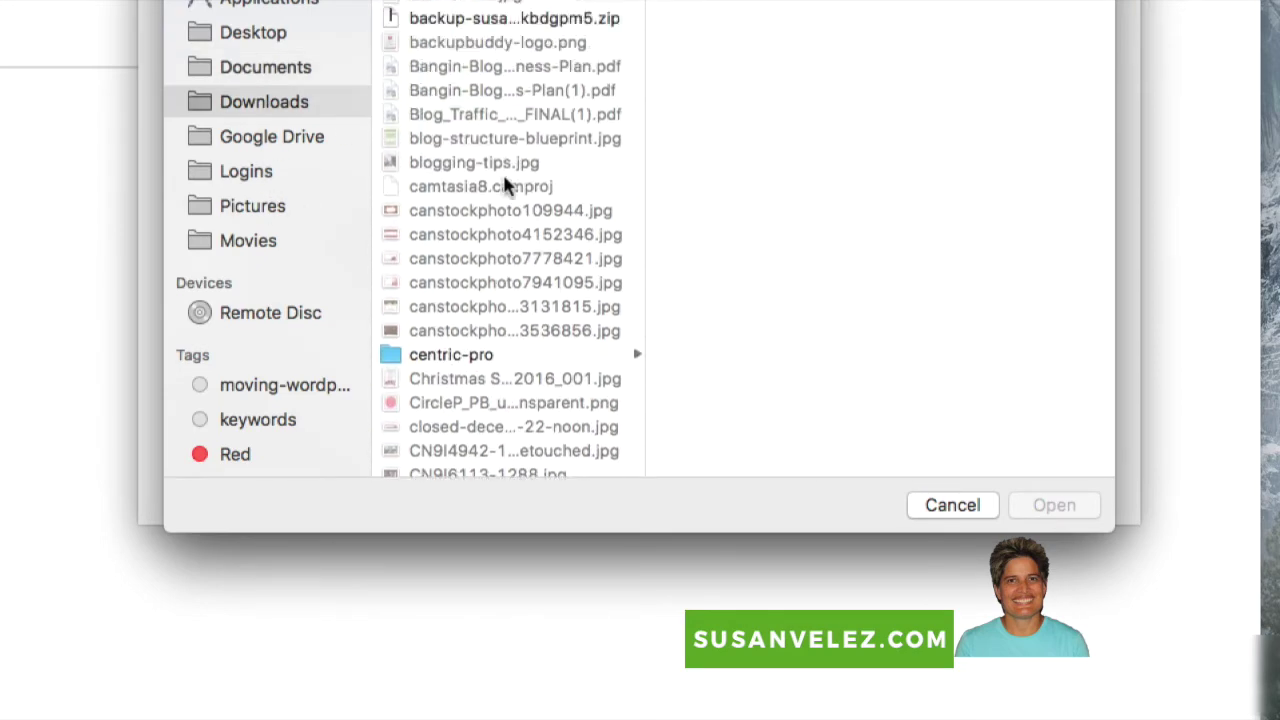
scroll(505, 180, up, 3)
click(485, 100)
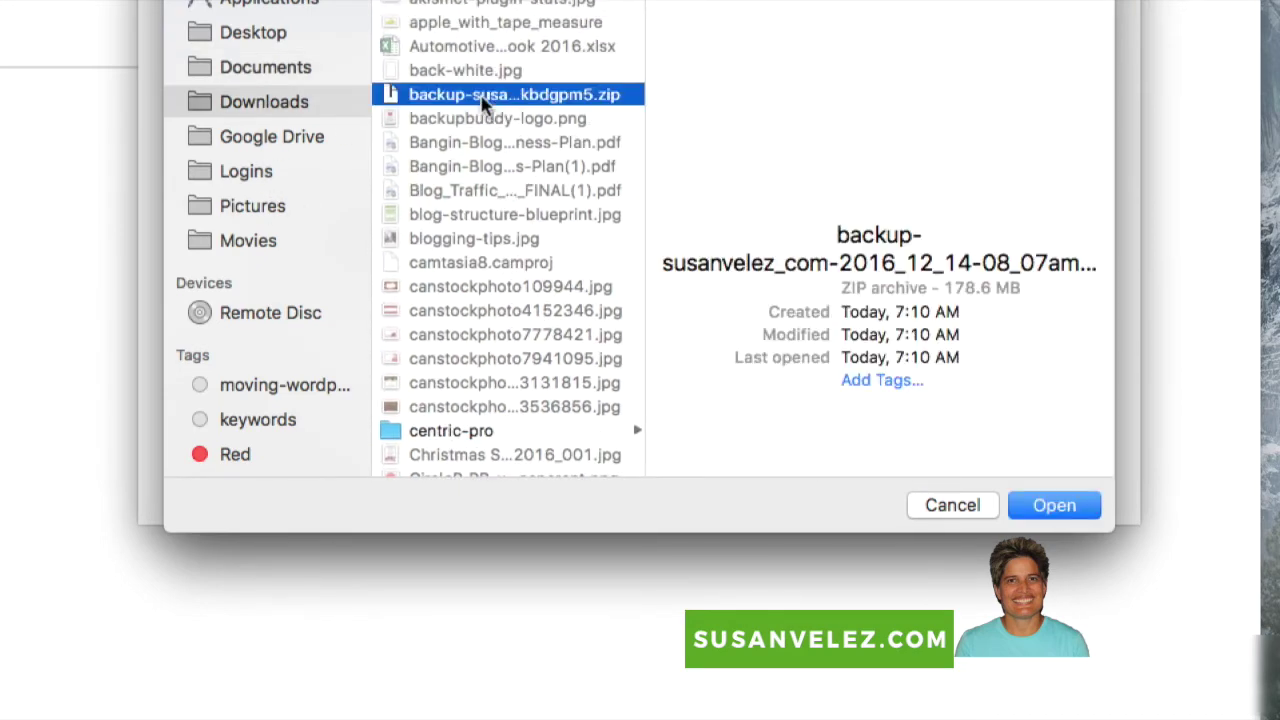
drag(842, 312, 960, 314)
click(563, 97)
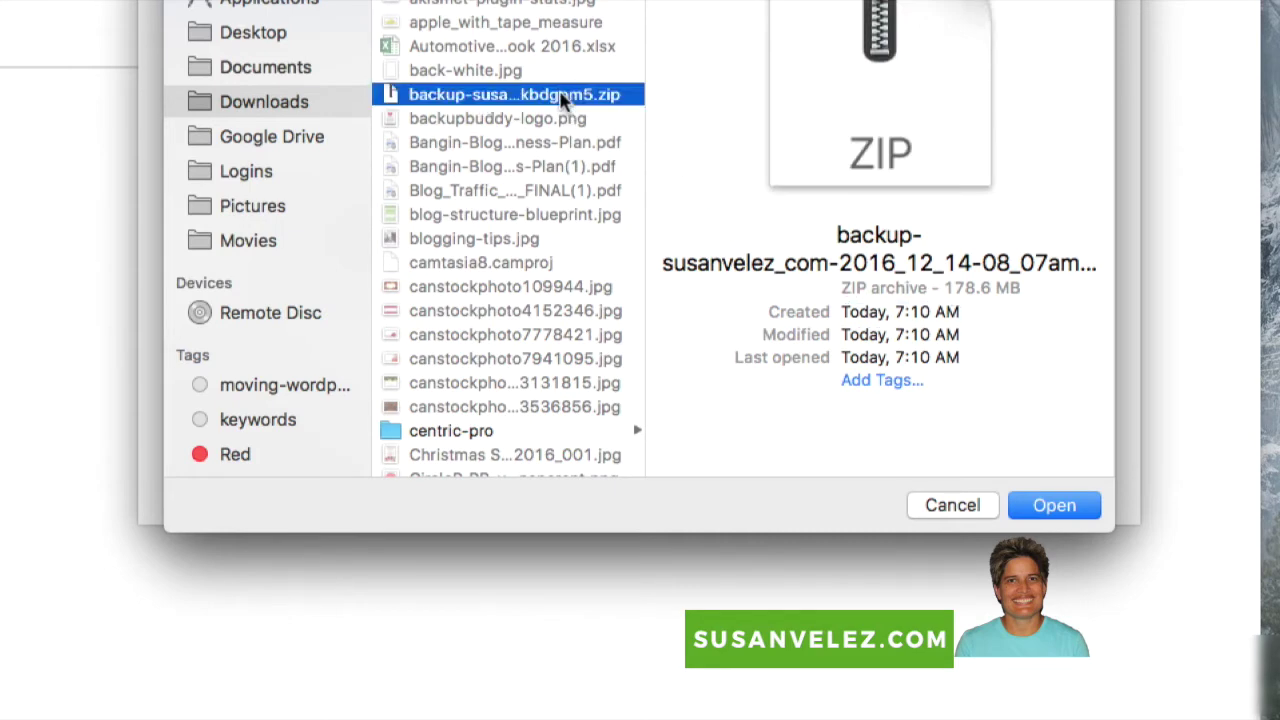
key(Return)
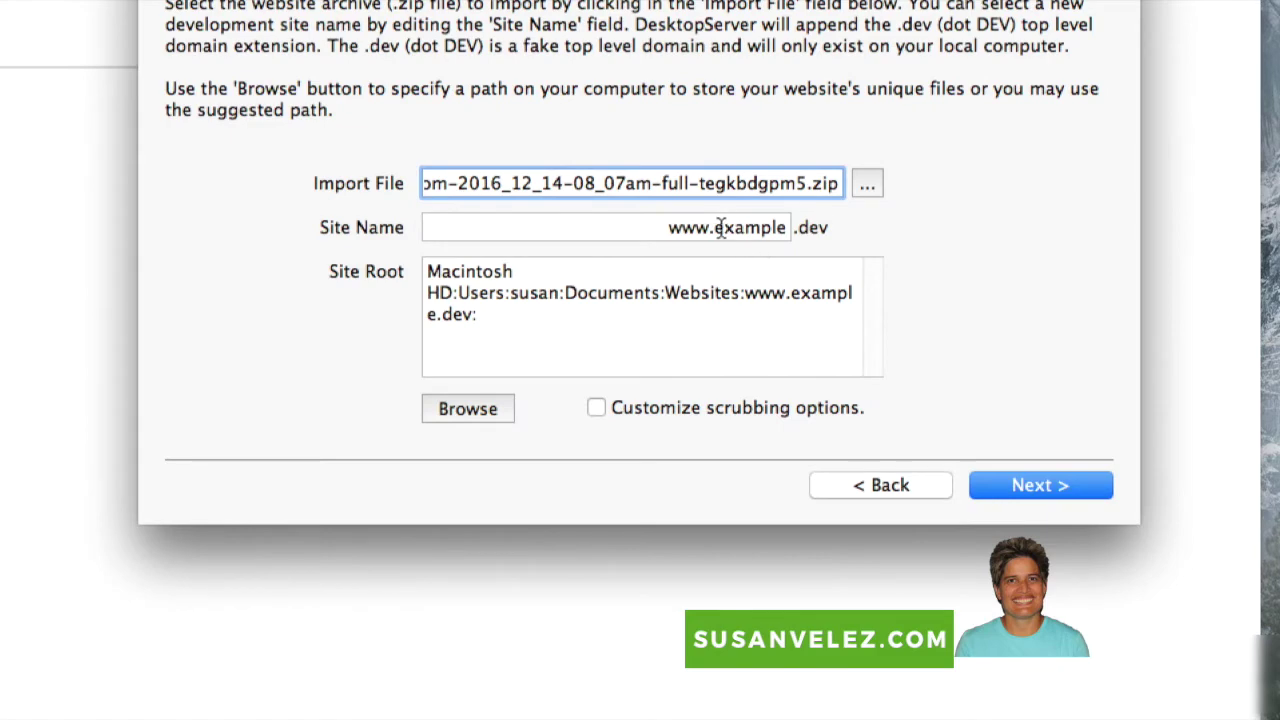
drag(788, 228, 717, 229)
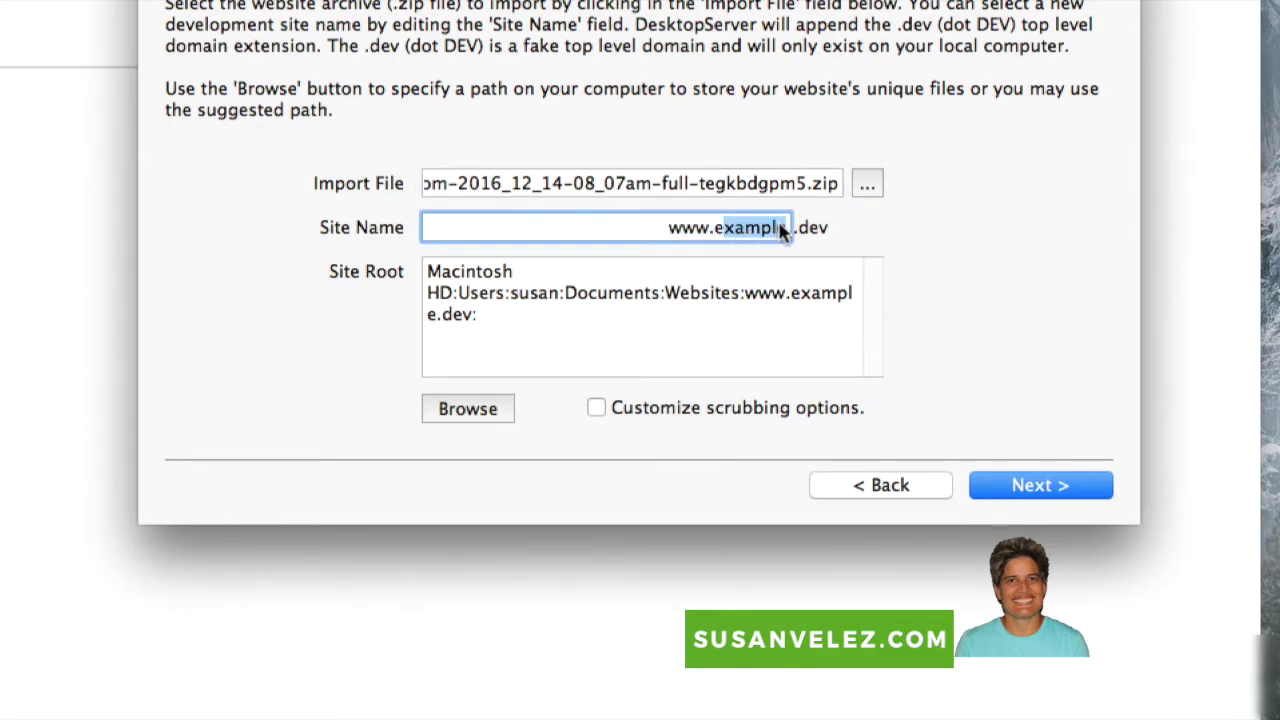
key(BackSpace)
key(BackSpace)
text(s)
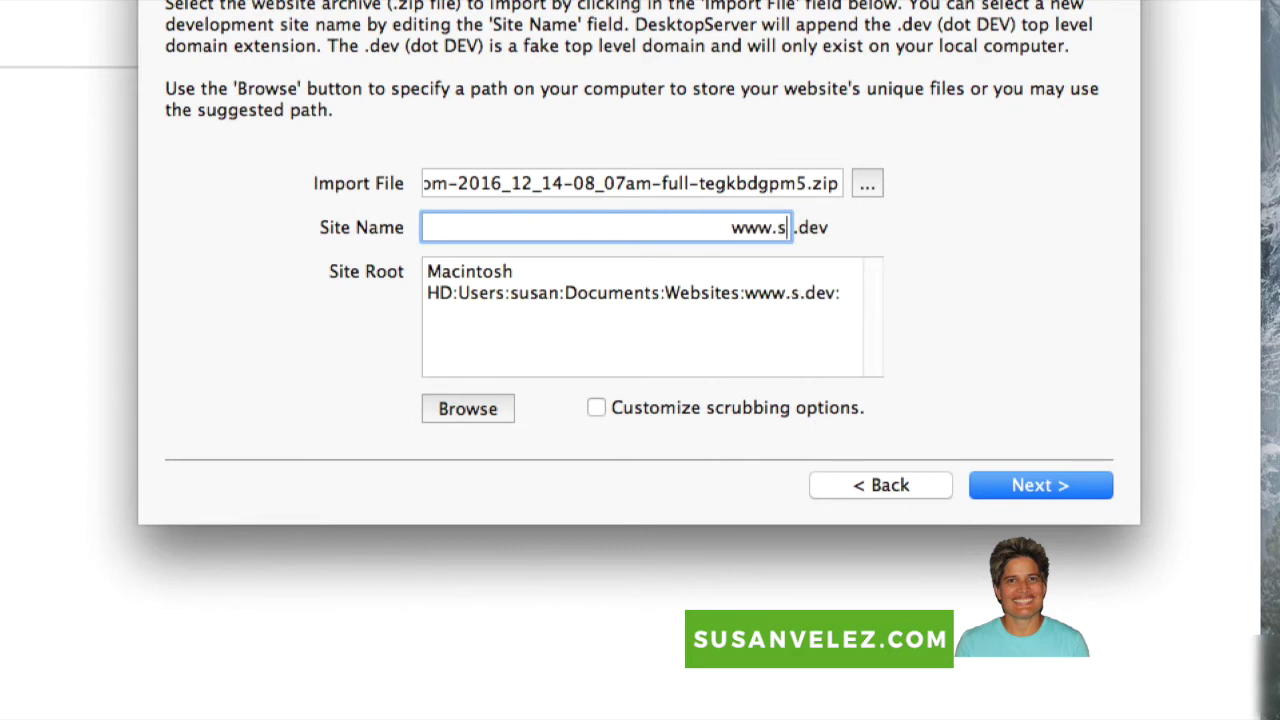
text(usanvelez)
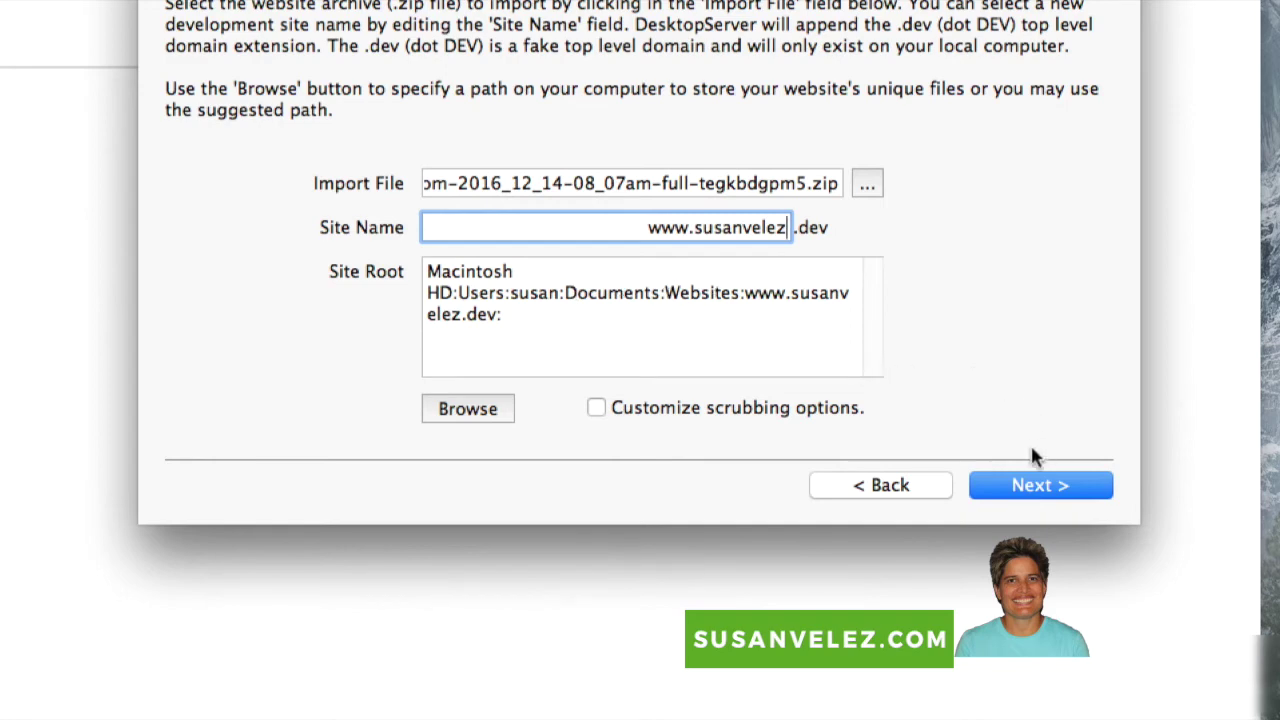
click(1037, 486)
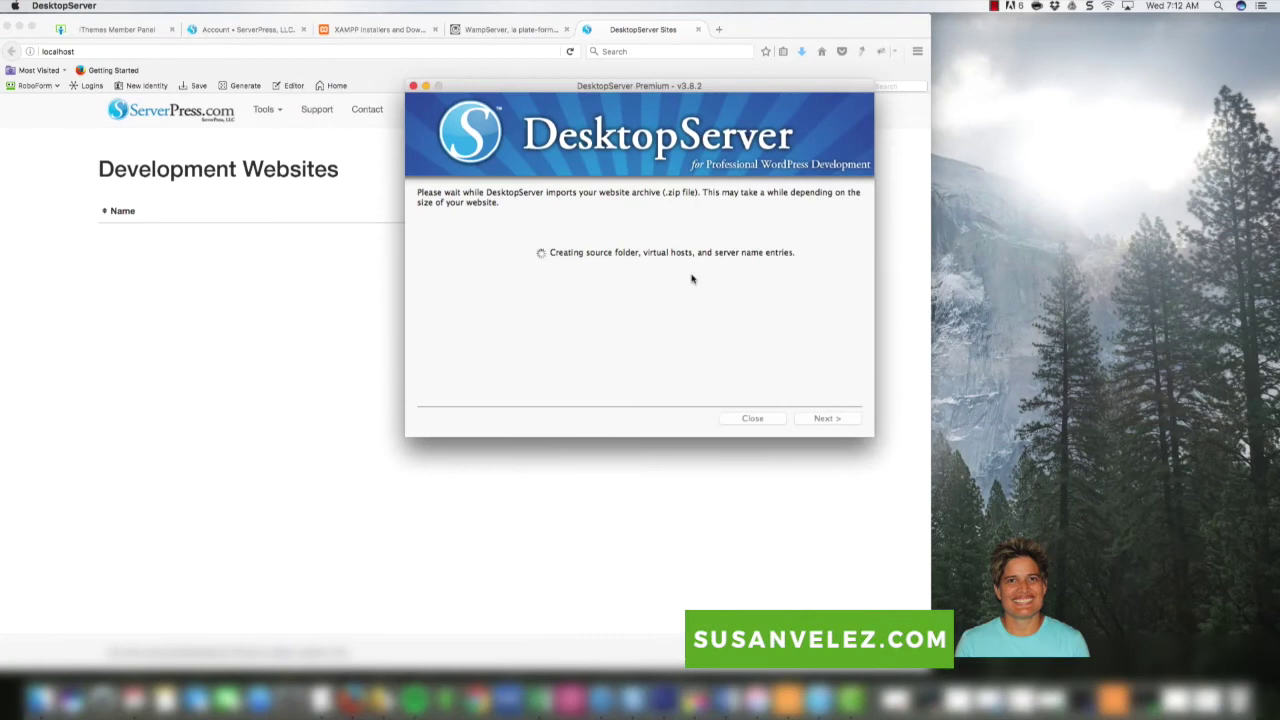
click(995, 8)
click(1010, 44)
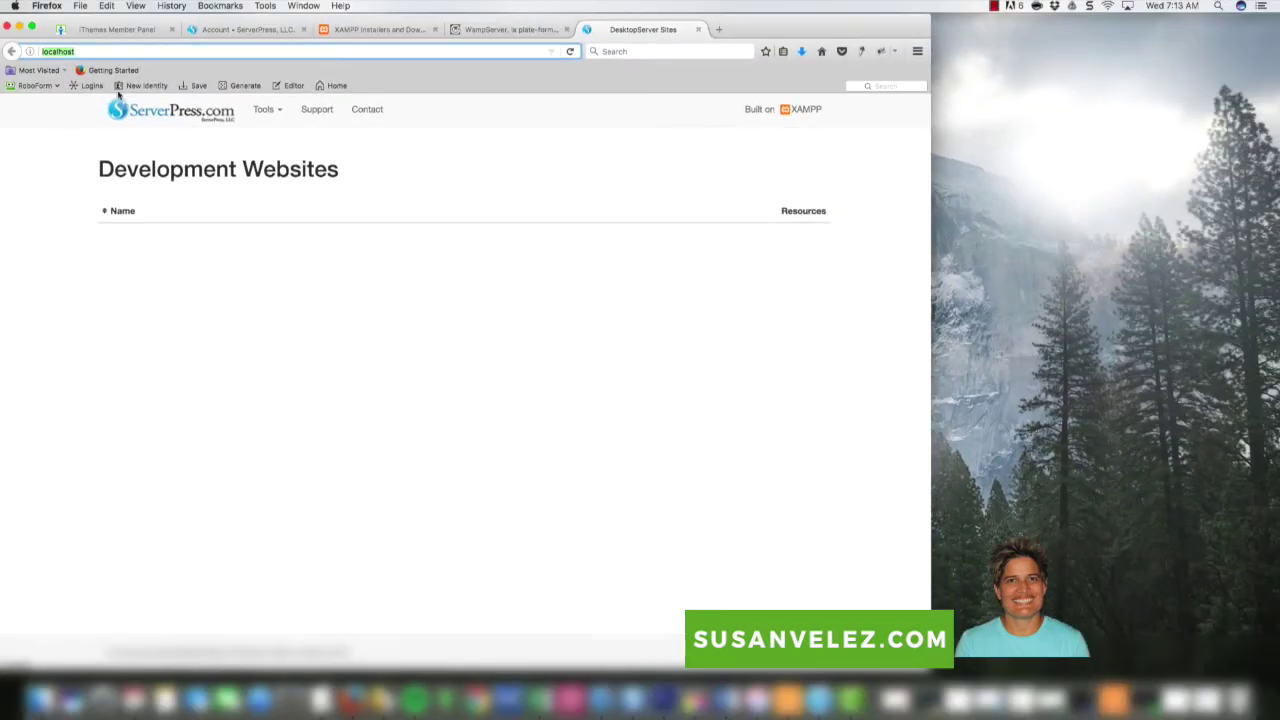
Step: Refresh the localhost list of development websites, and open the imported site from DesktopServer's completed import wizard
click(570, 51)
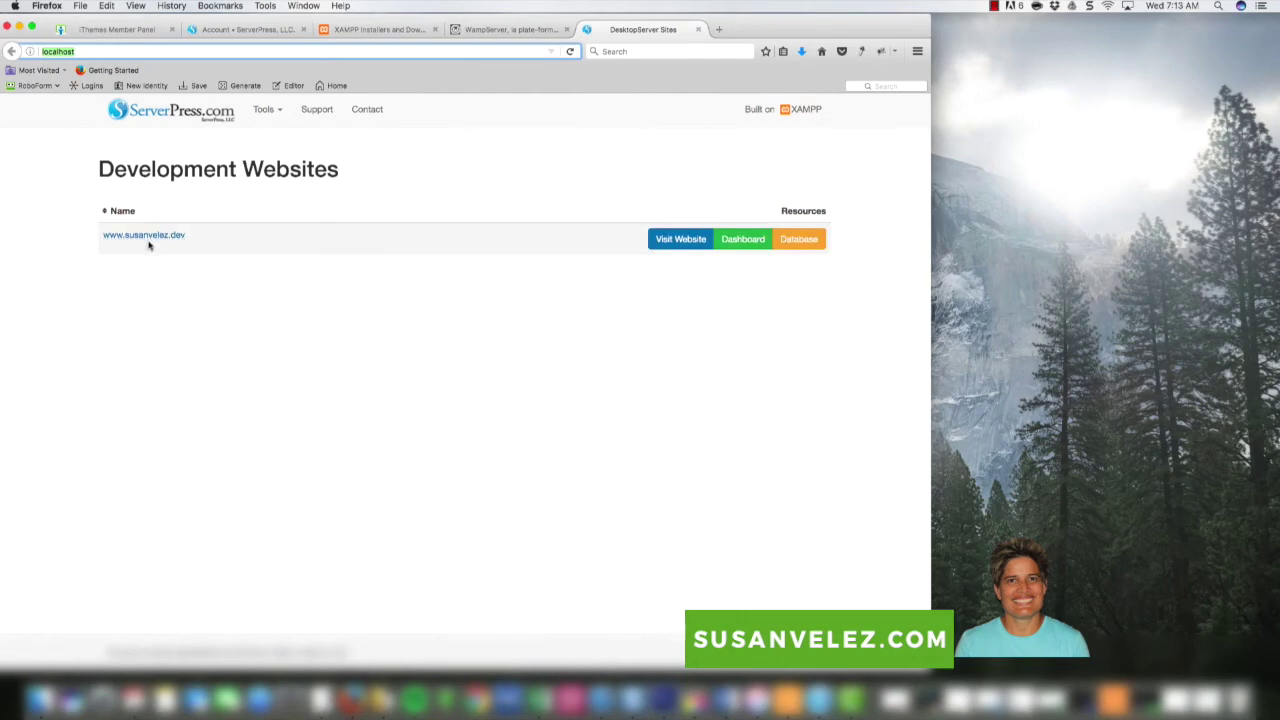
key(super+Tab)
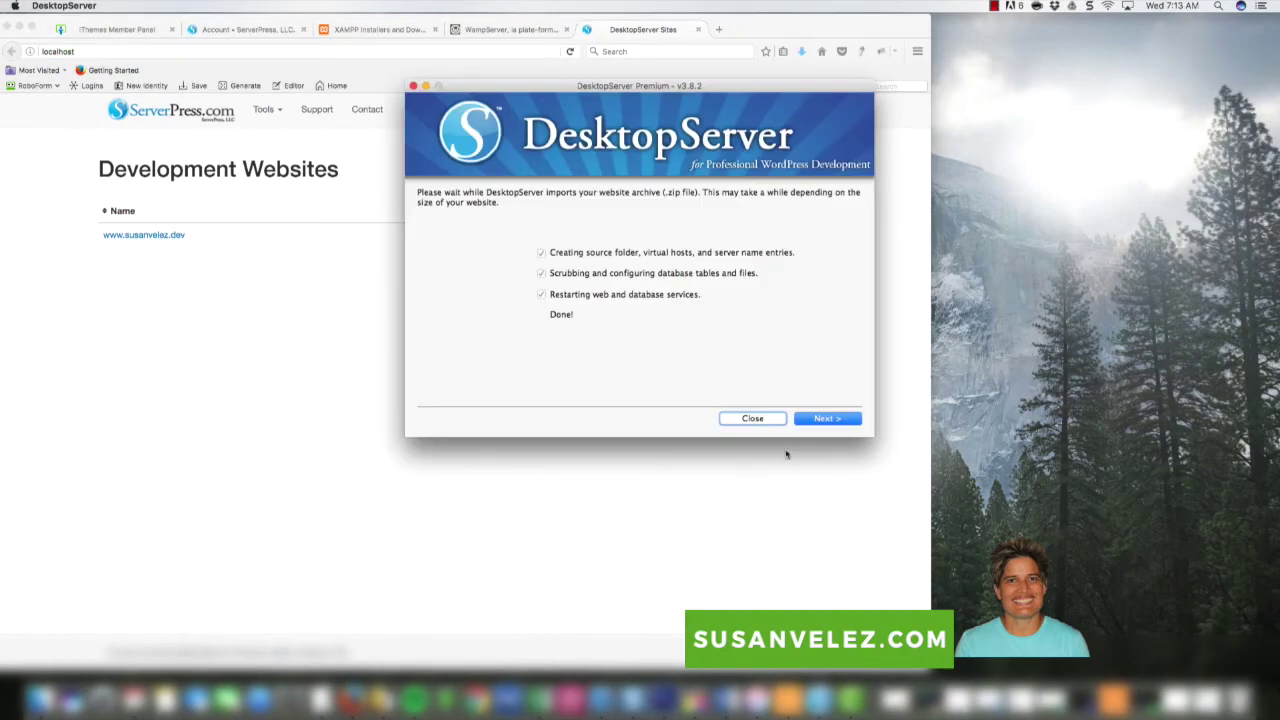
click(826, 419)
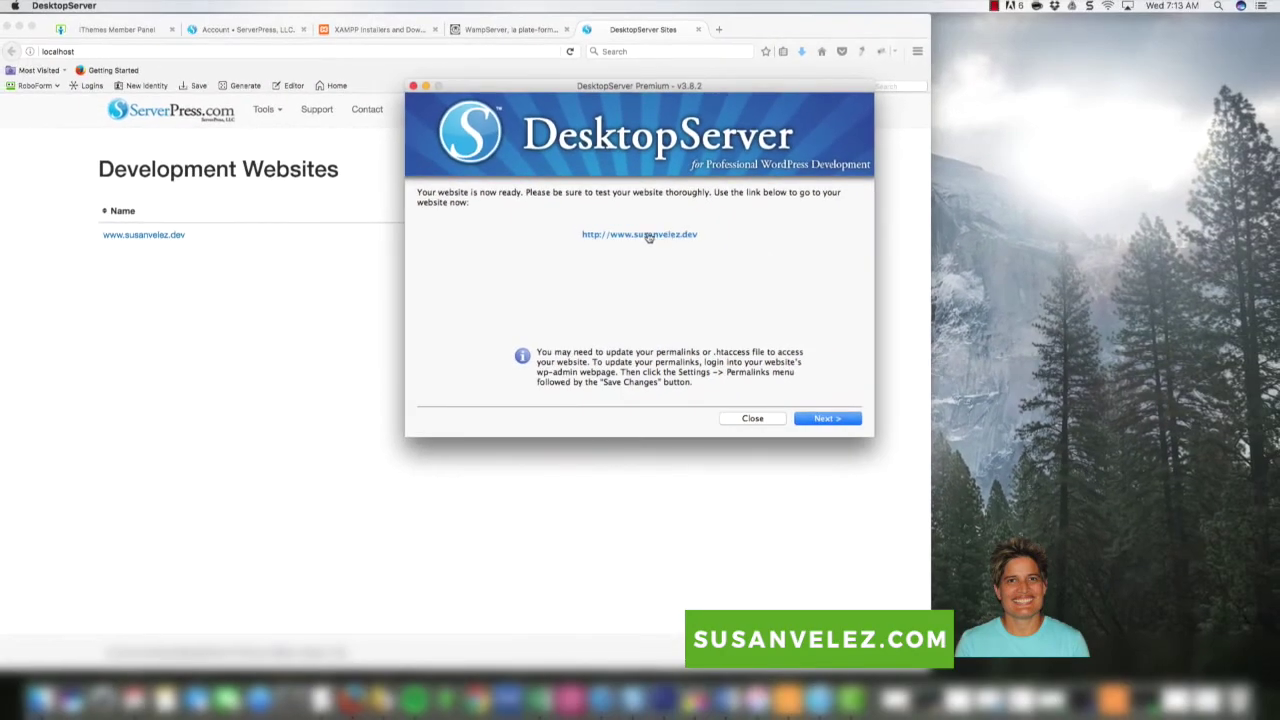
click(648, 236)
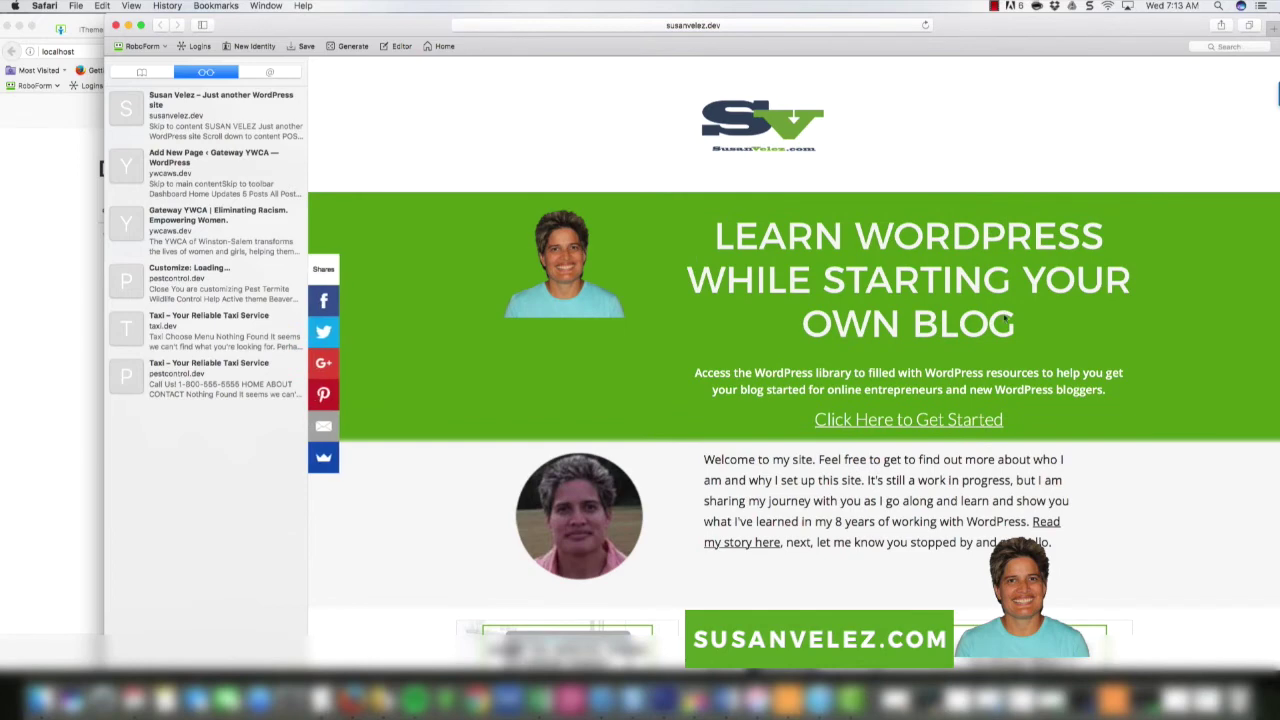
Step: Look through the imported site's homepage and check its local .dev address in Safari
scroll(1005, 318, down, 10)
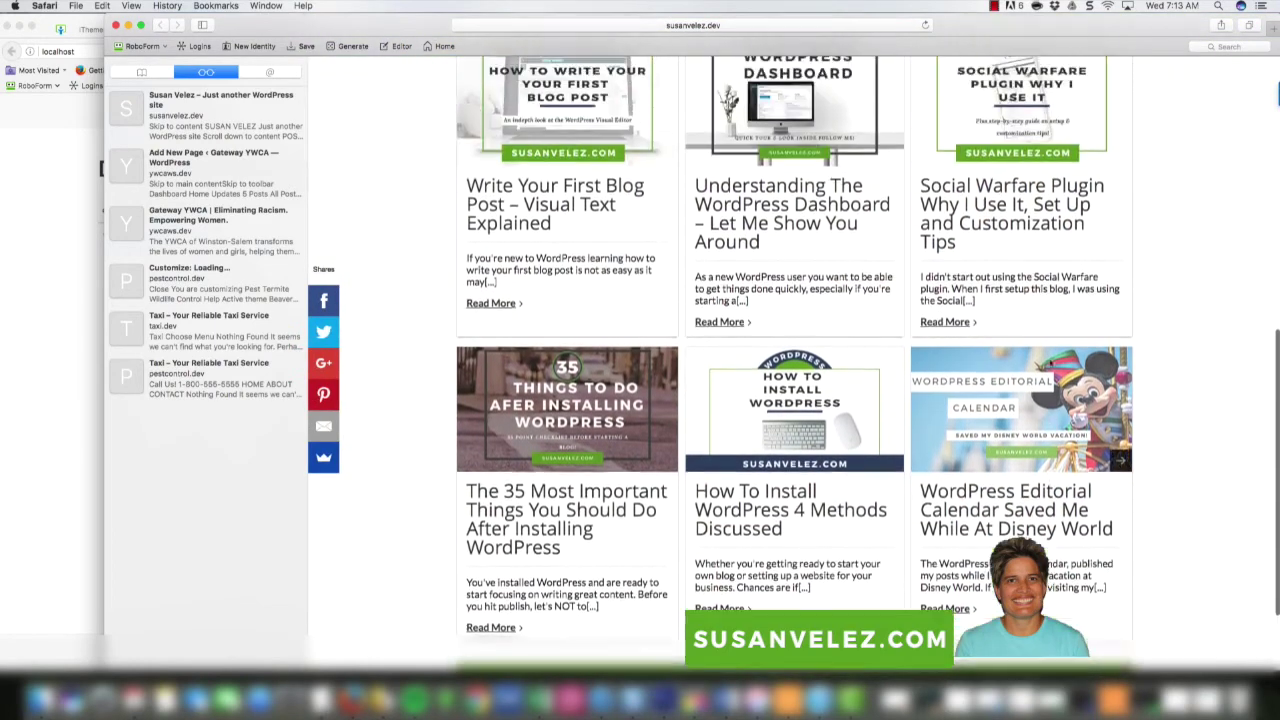
scroll(790, 350, up, 10)
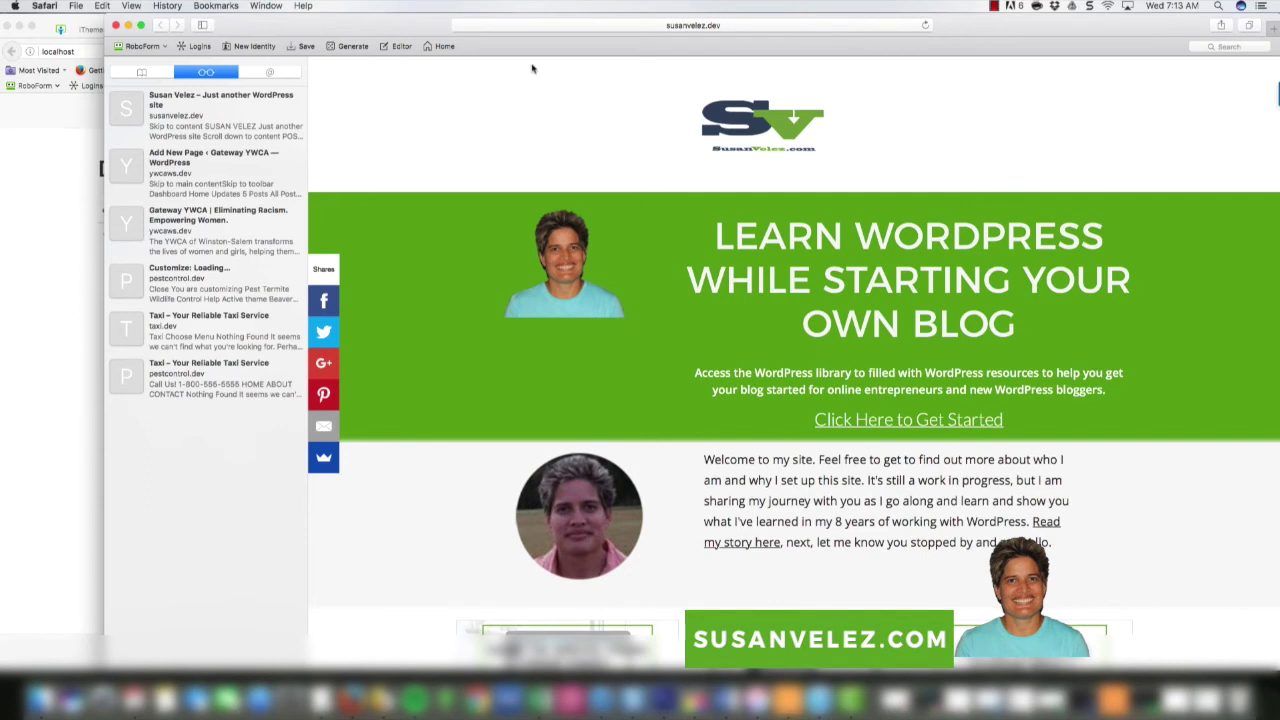
click(667, 28)
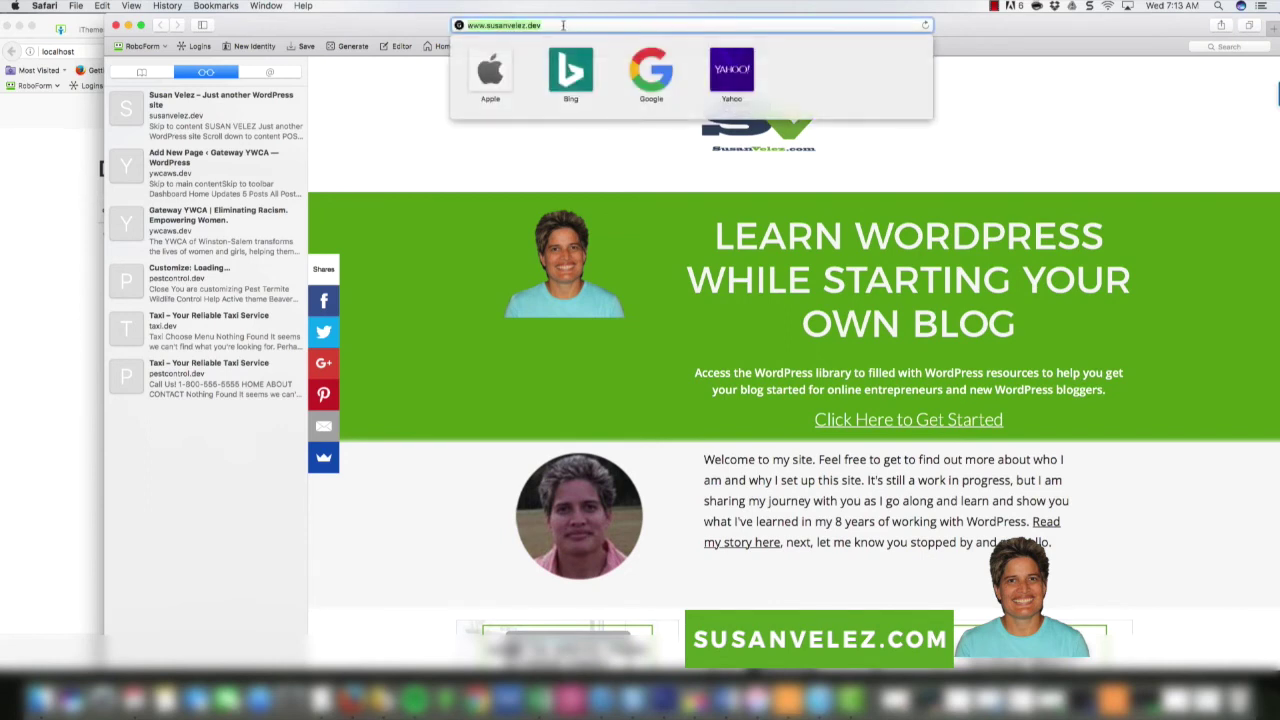
click(520, 25)
Step: Return to Firefox, log in to the local site's WordPress dashboard from the development websites list, and look through it
click(41, 152)
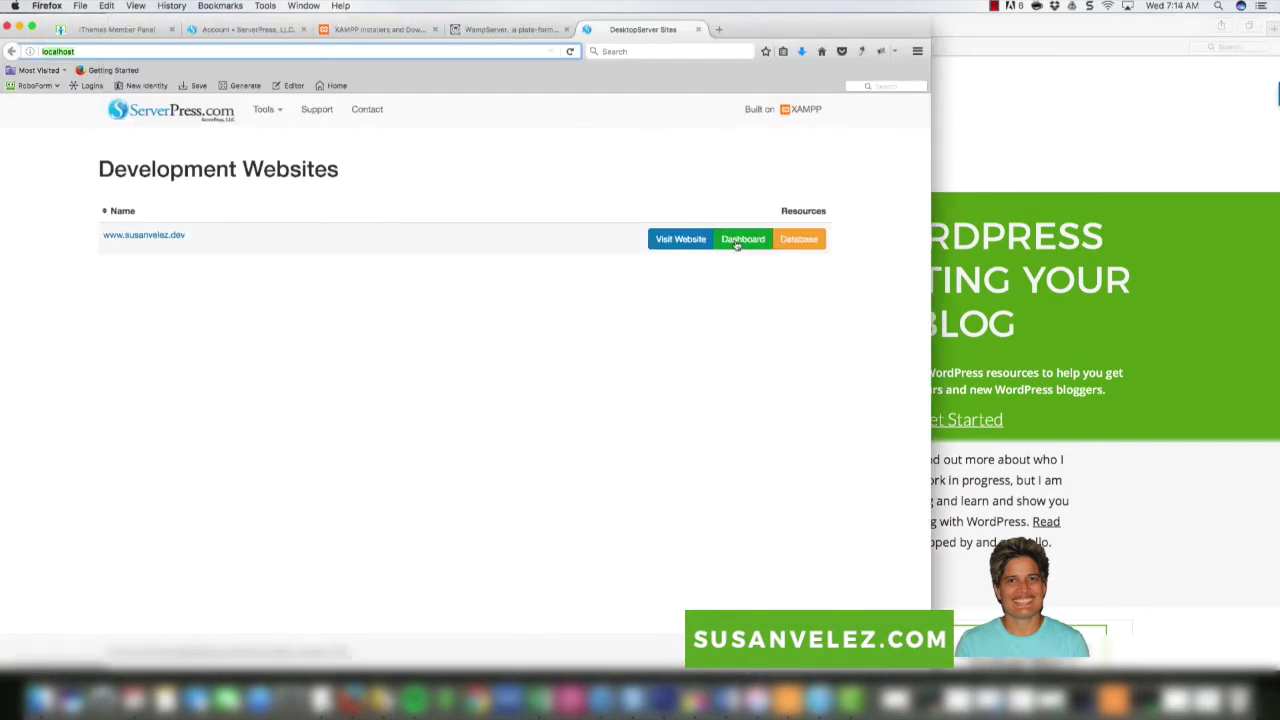
click(740, 240)
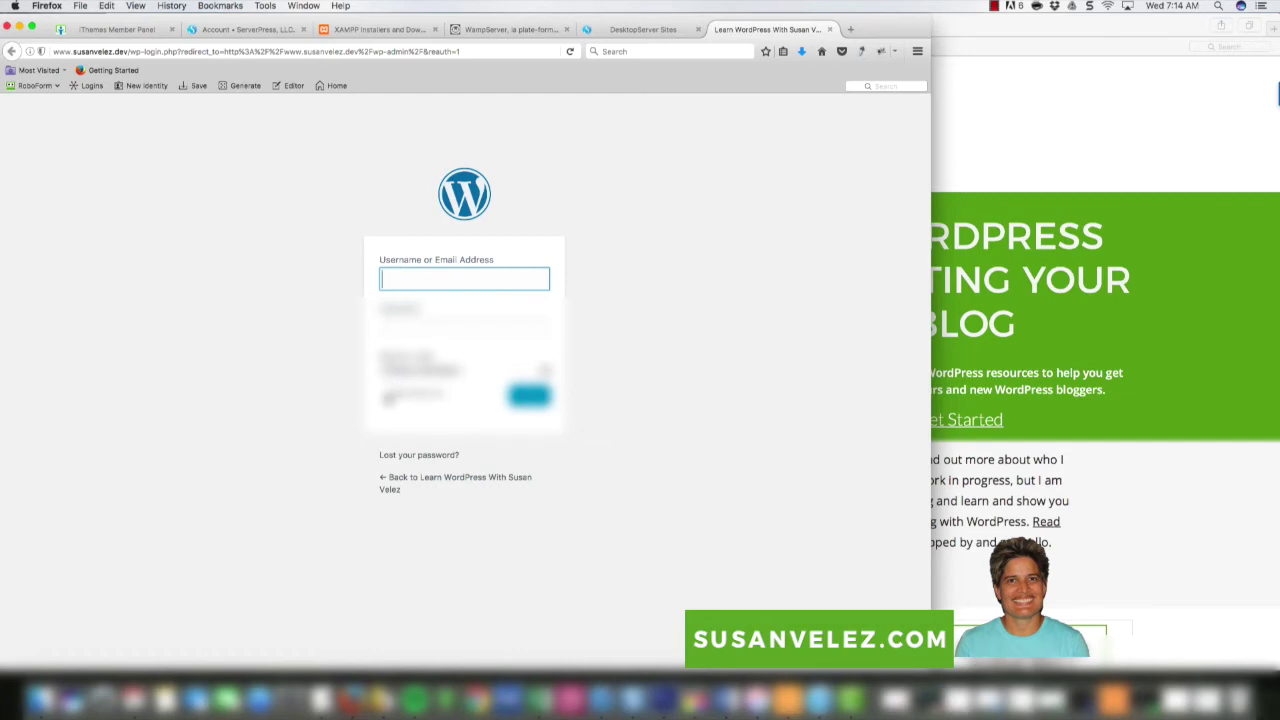
click(386, 394)
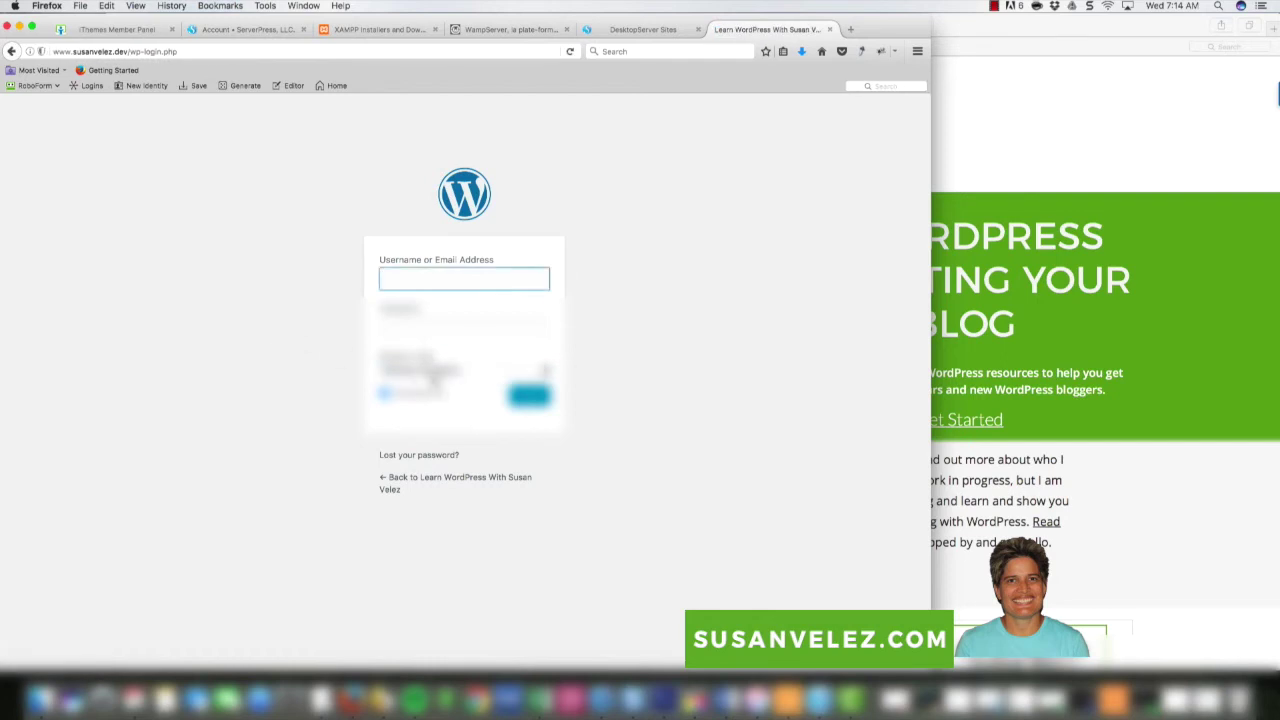
click(440, 380)
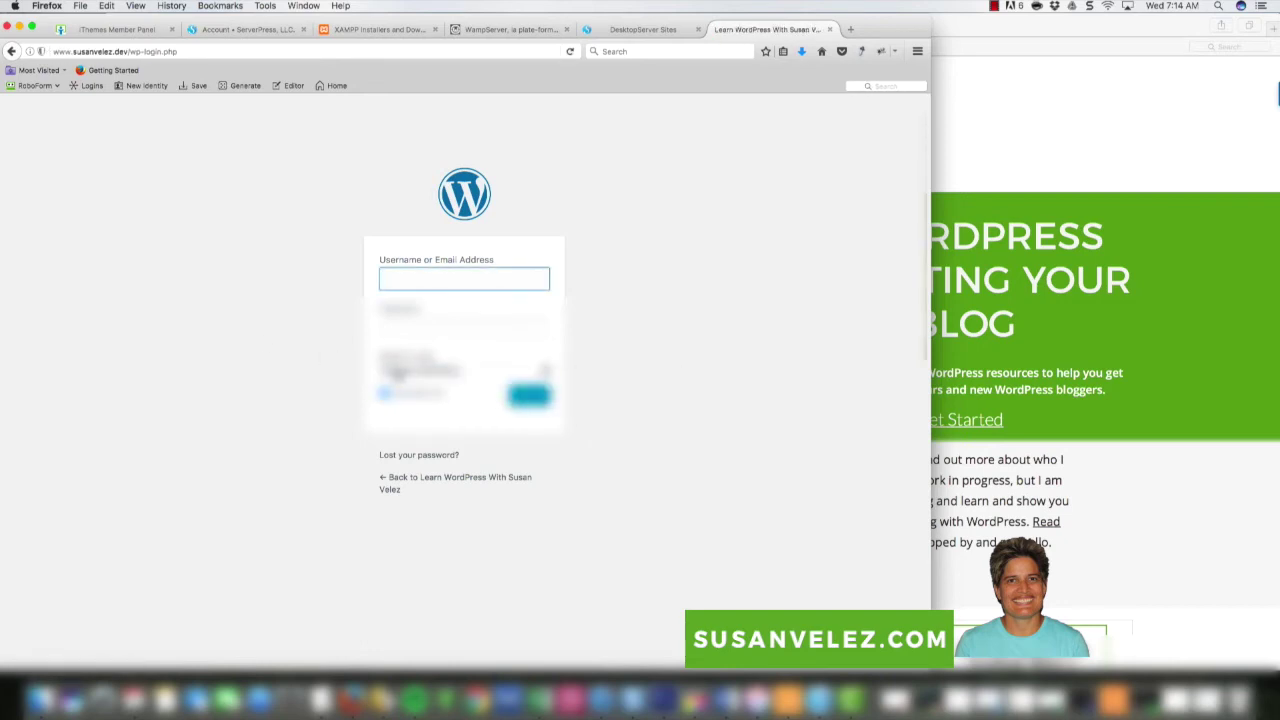
click(497, 395)
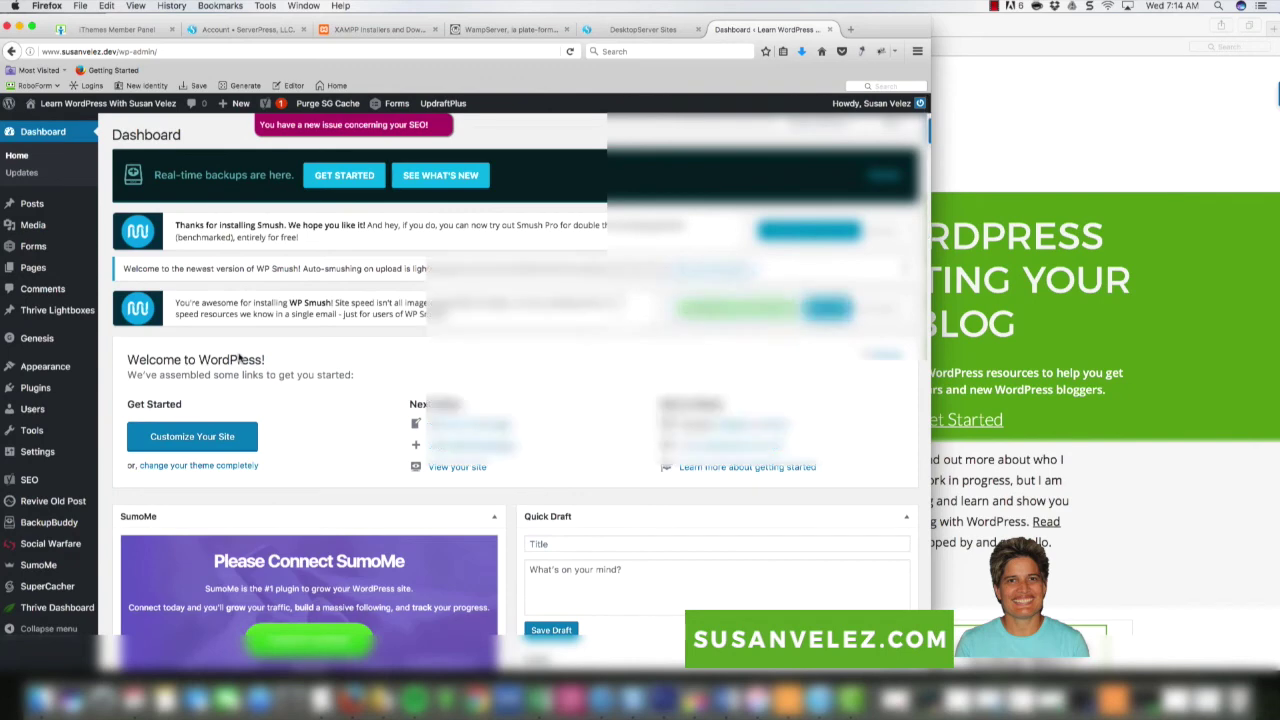
scroll(282, 229, down, 15)
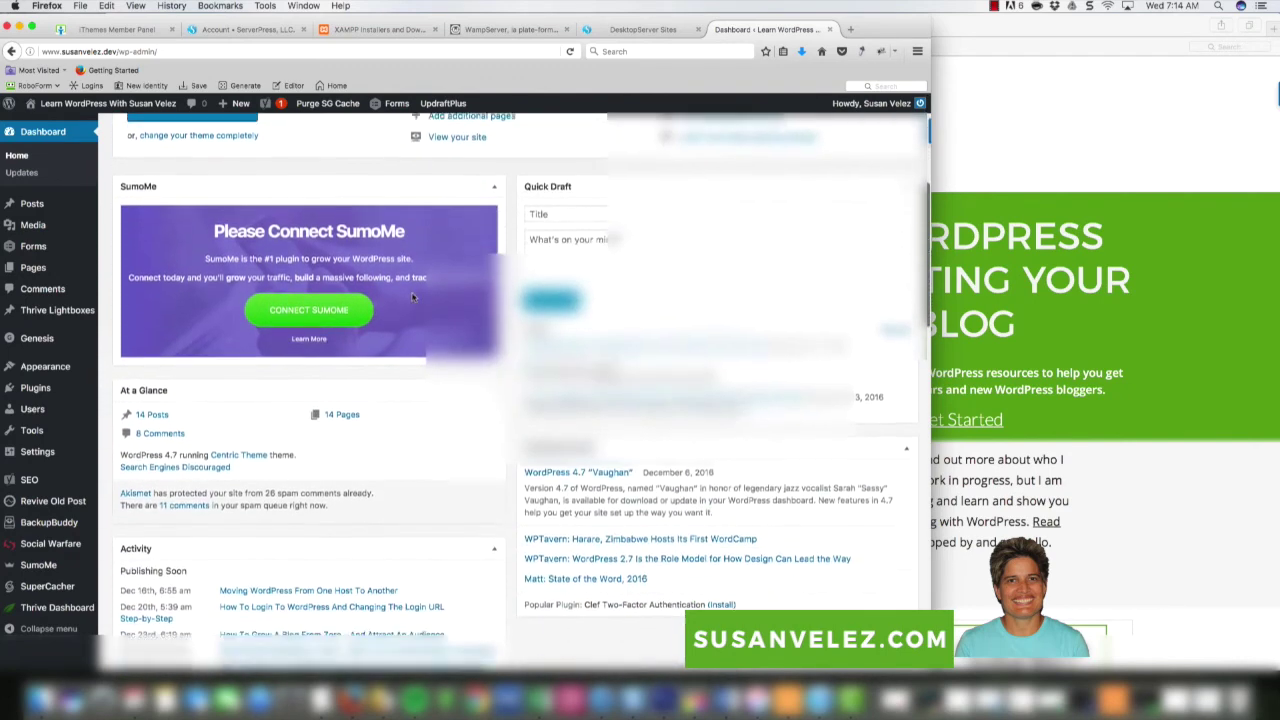
Step: Open the list of installed plugins in the local site's WordPress dashboard and find the Social Warfare plugins
scroll(409, 313, down, 2)
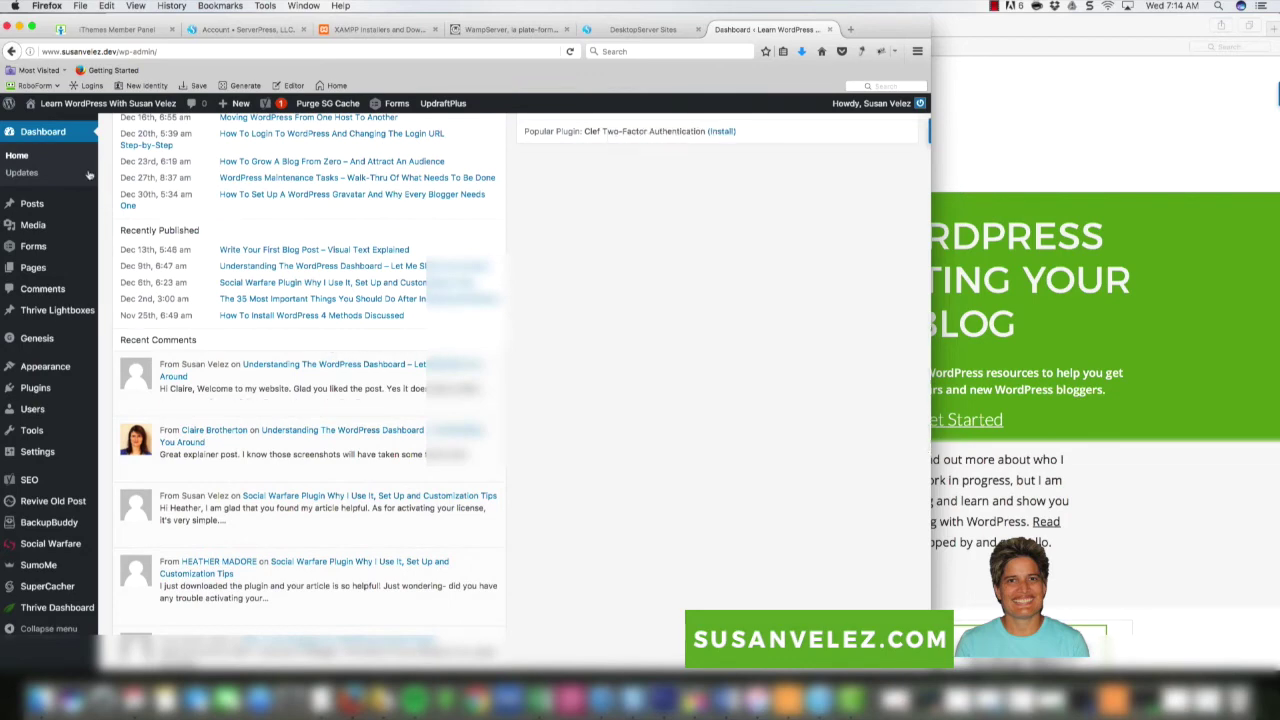
mouse_move(51, 256)
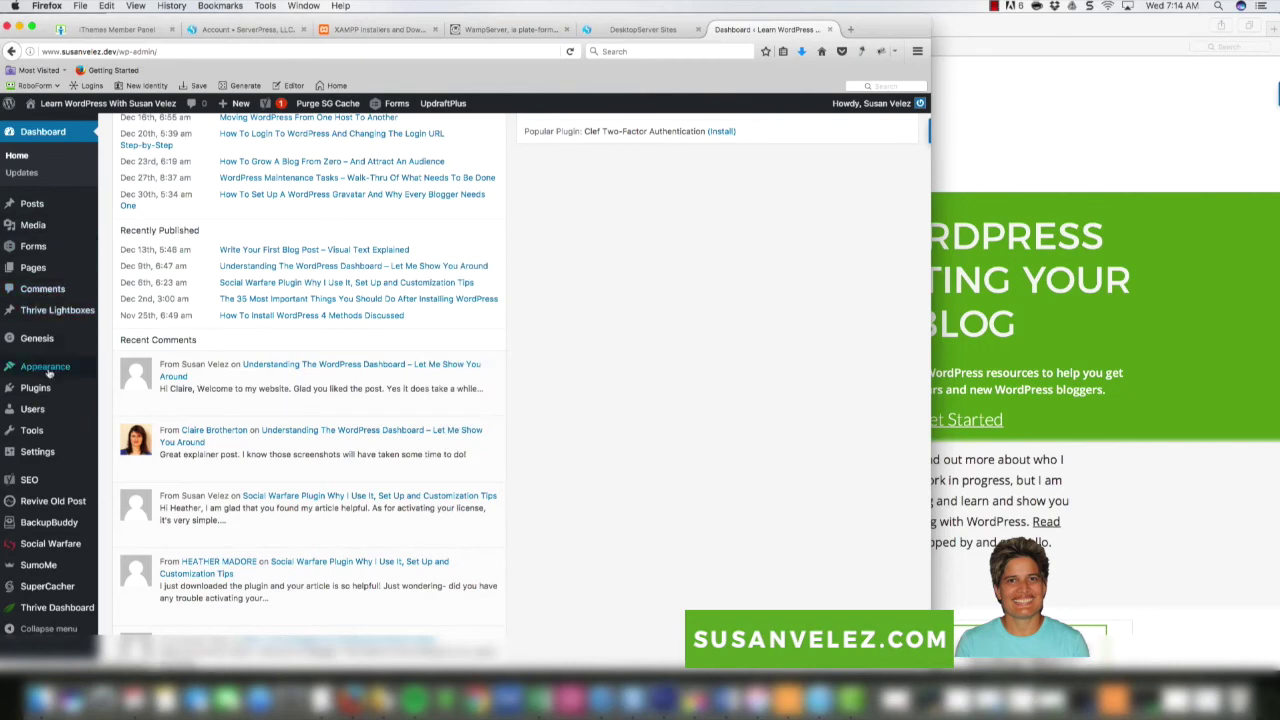
mouse_move(55, 392)
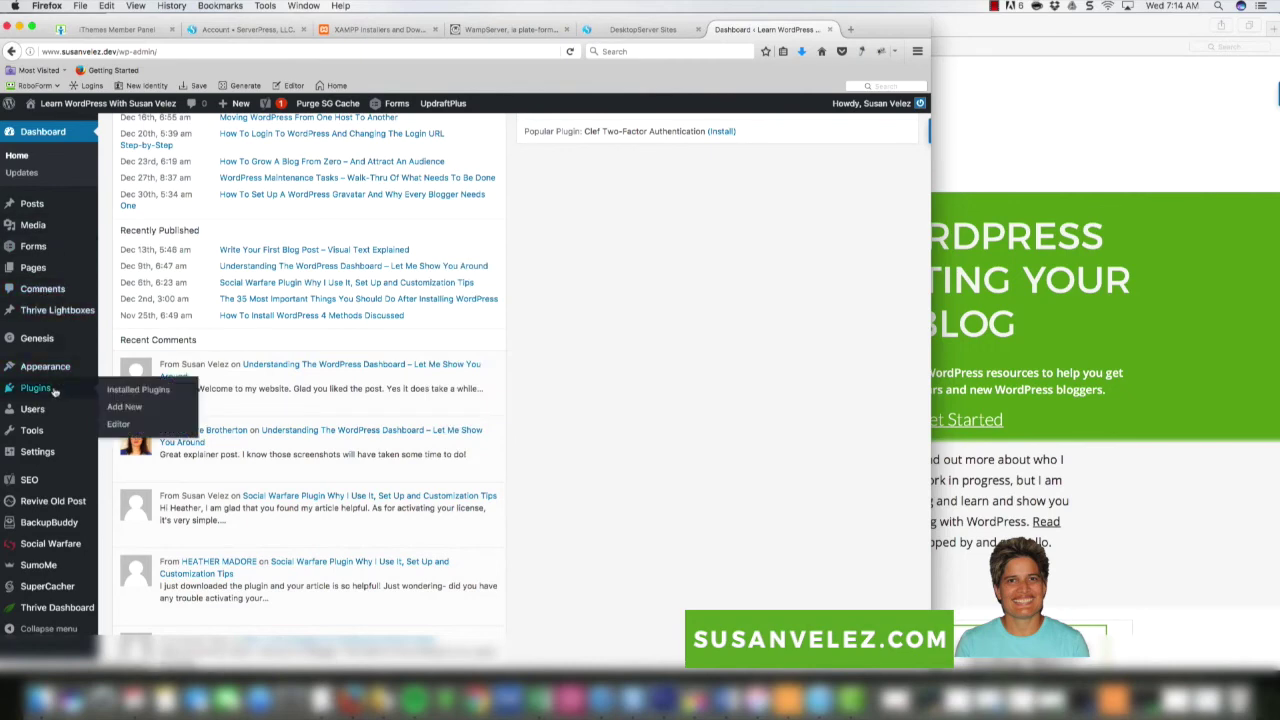
click(113, 392)
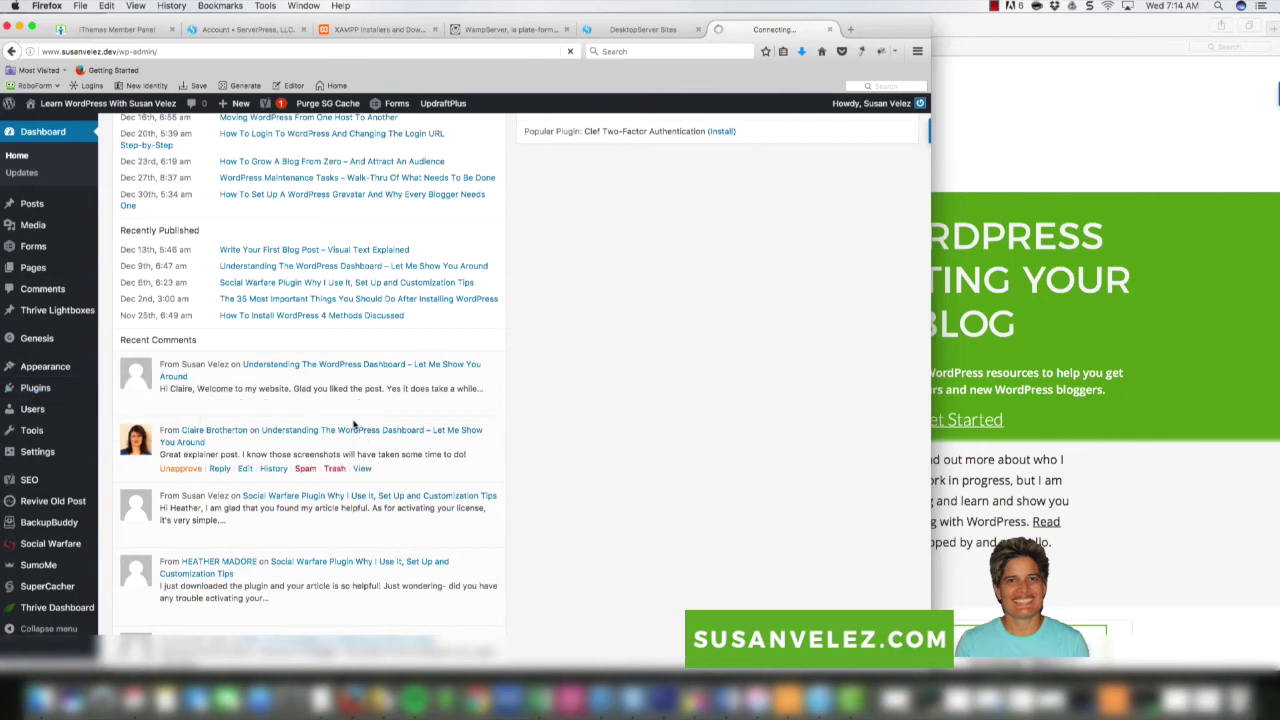
scroll(354, 452, down, 1)
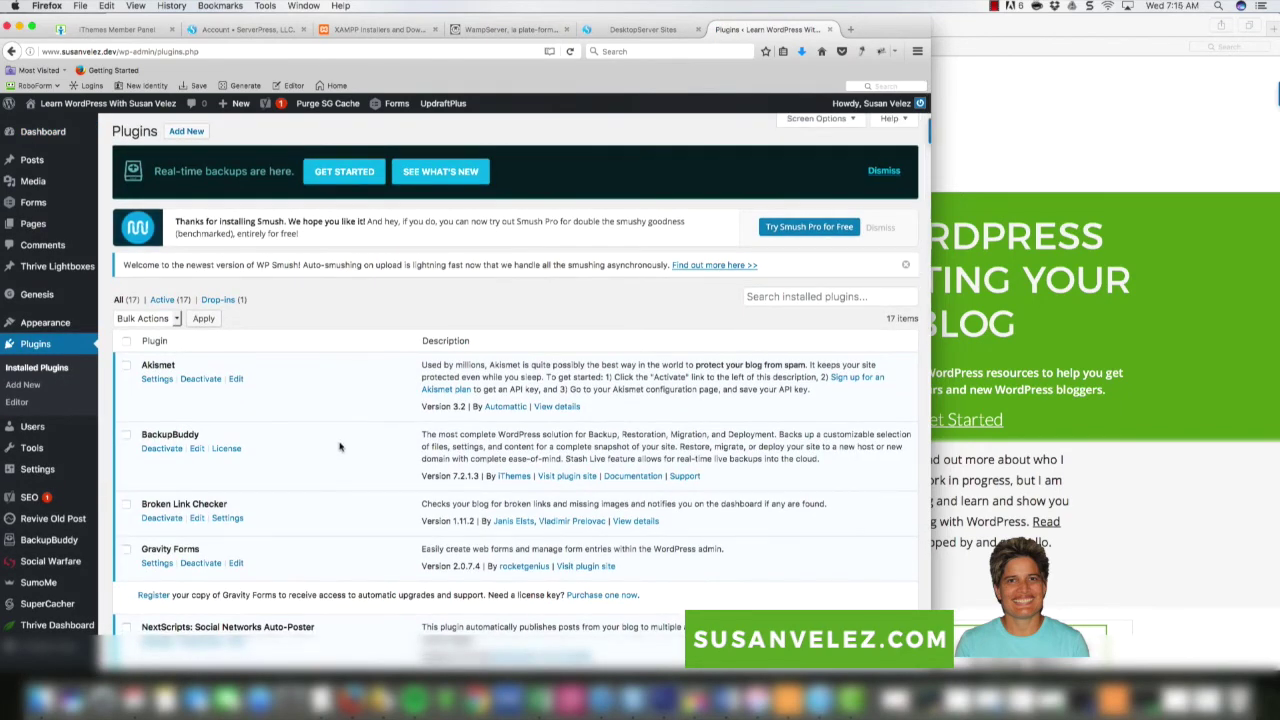
scroll(384, 387, down, 7)
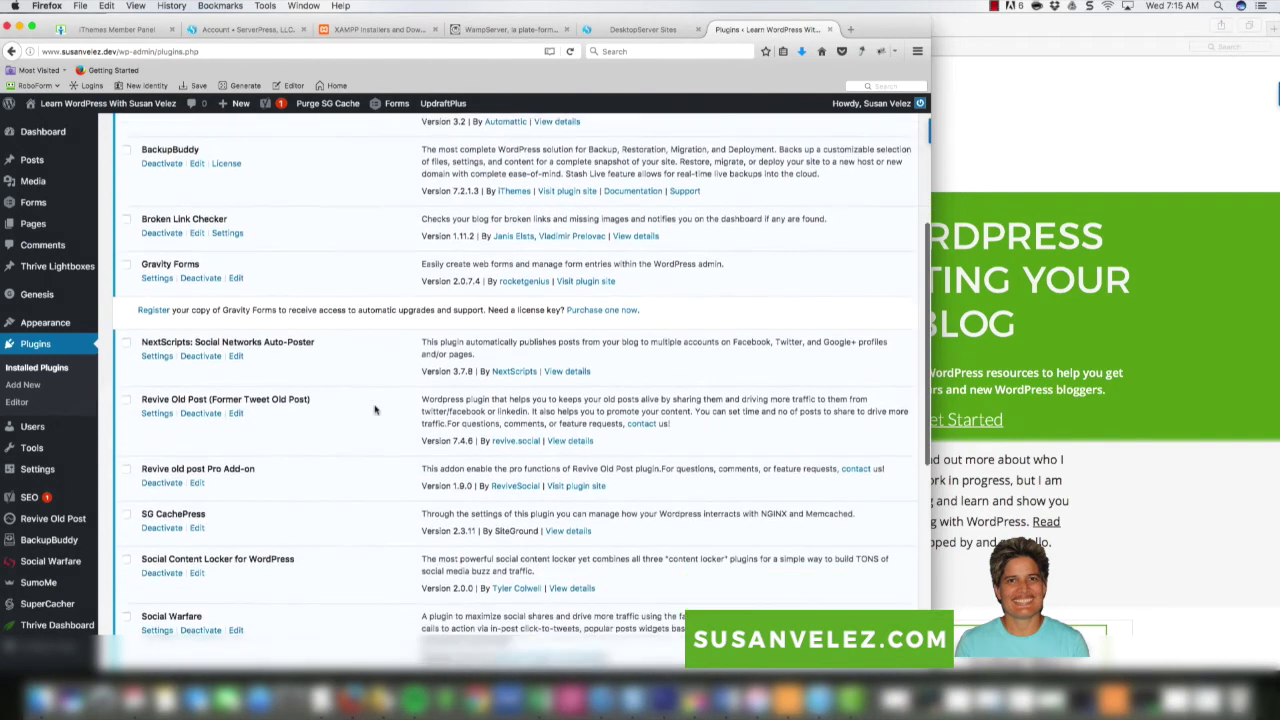
scroll(356, 413, down, 4)
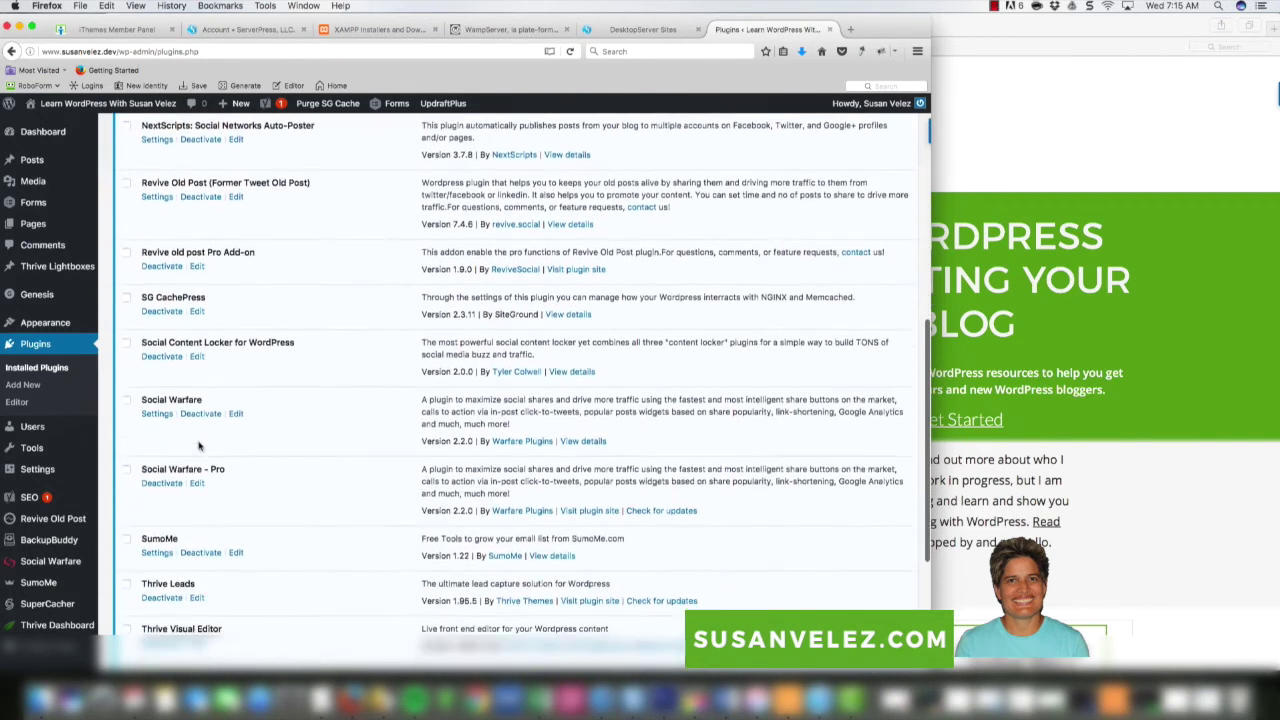
Step: Deactivate the Social Warfare and Social Warfare - Pro plugins on the local site and check their status in the plugin list
click(201, 412)
scroll(202, 440, down, 1)
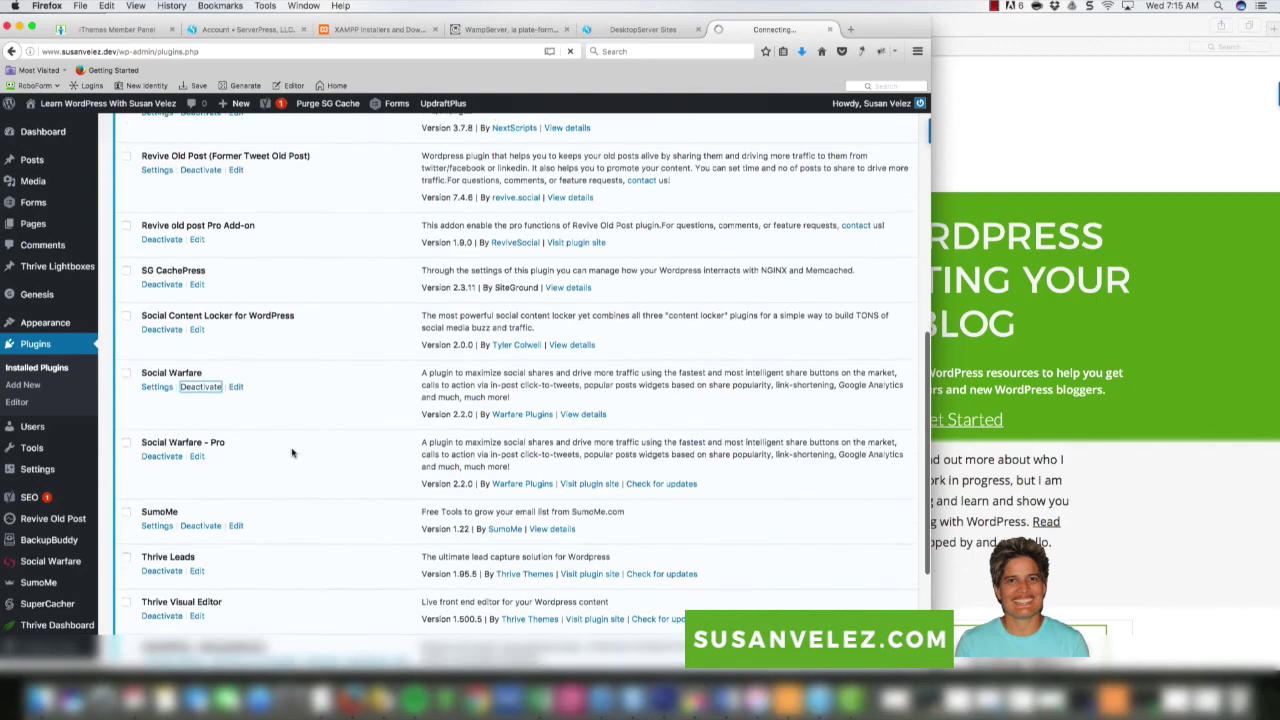
click(163, 455)
scroll(254, 465, down, 2)
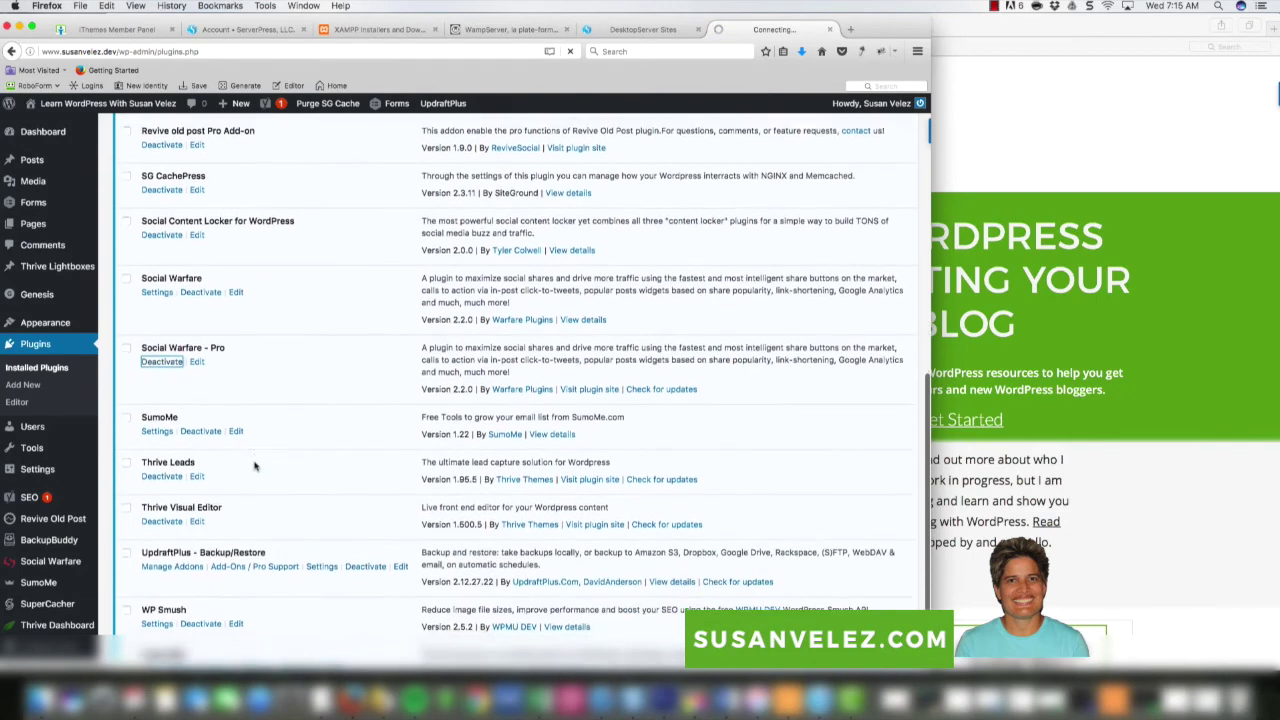
scroll(254, 465, down, 1)
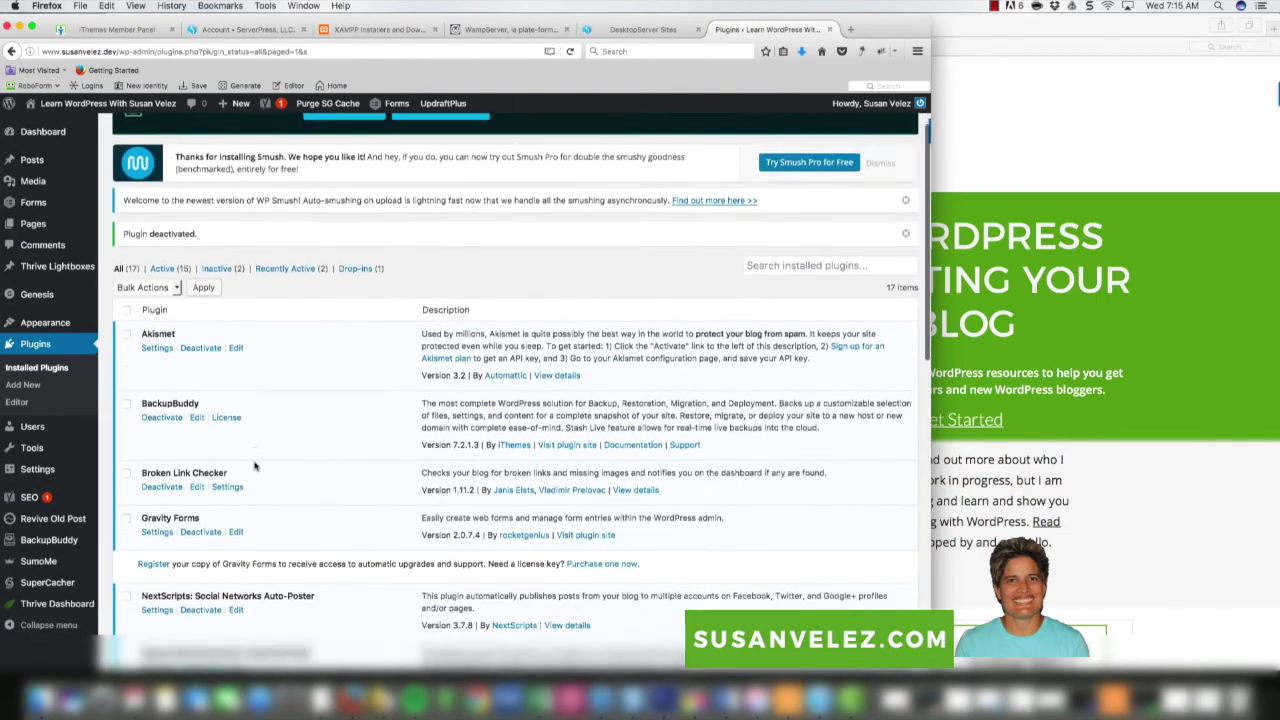
scroll(254, 465, down, 3)
scroll(254, 466, down, 8)
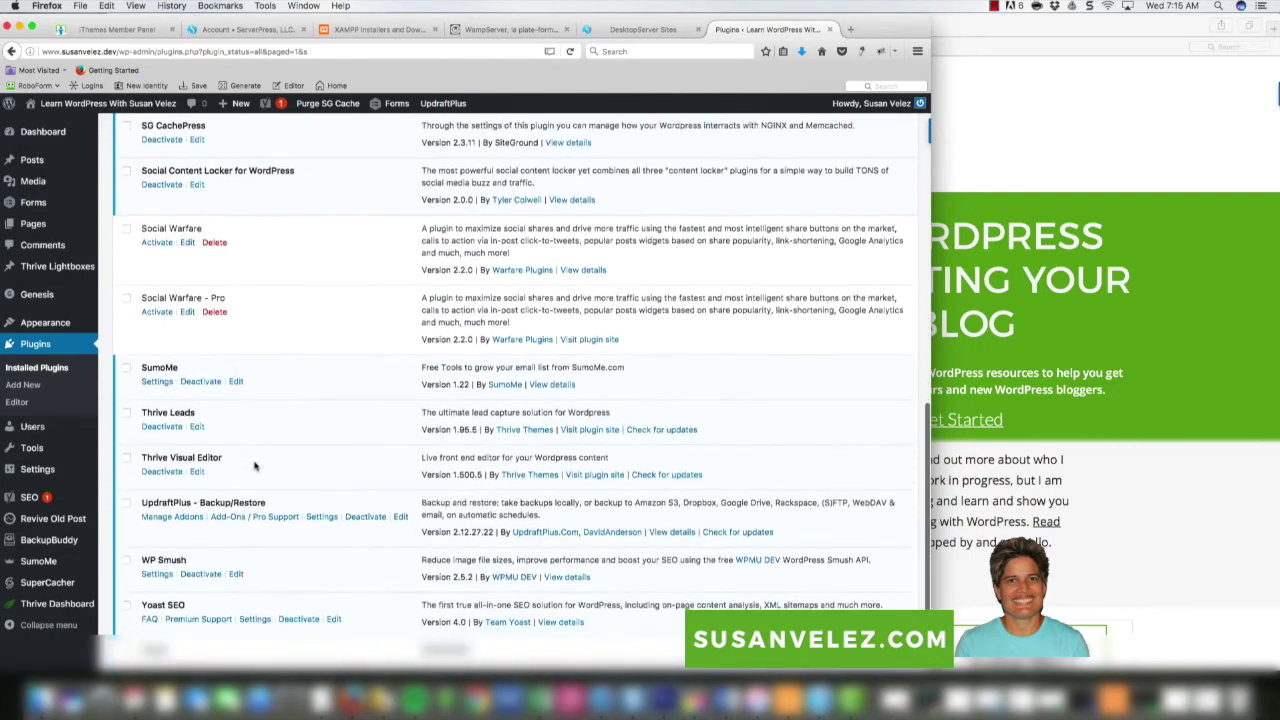
scroll(258, 466, down, 1)
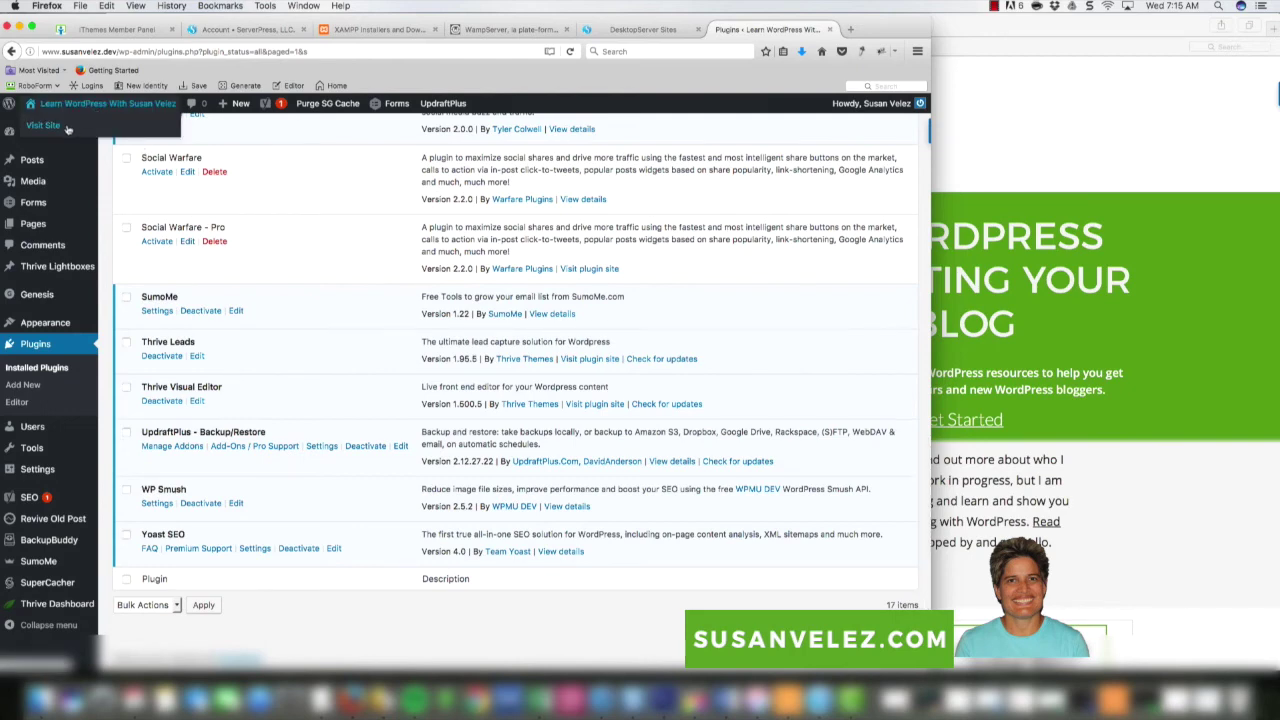
Step: Open the local site's front end in a new browser tab and view its homepage
right_click(68, 128)
click(110, 130)
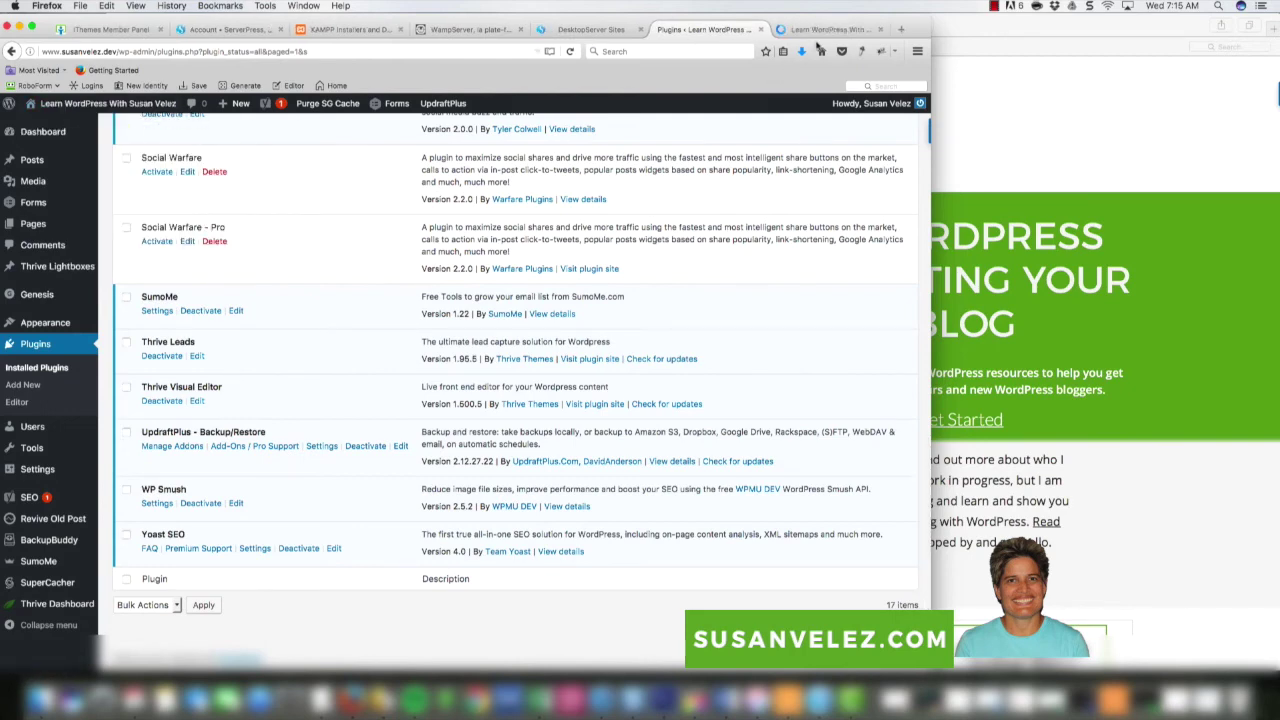
click(818, 29)
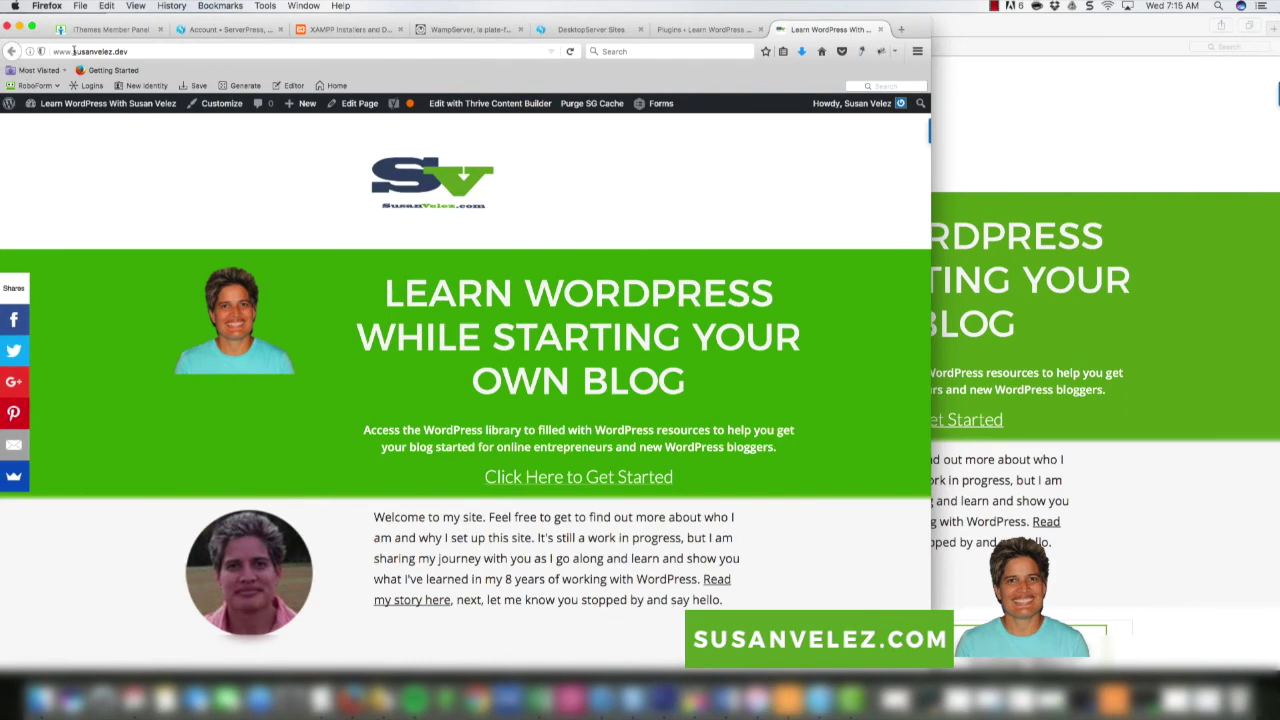
click(958, 88)
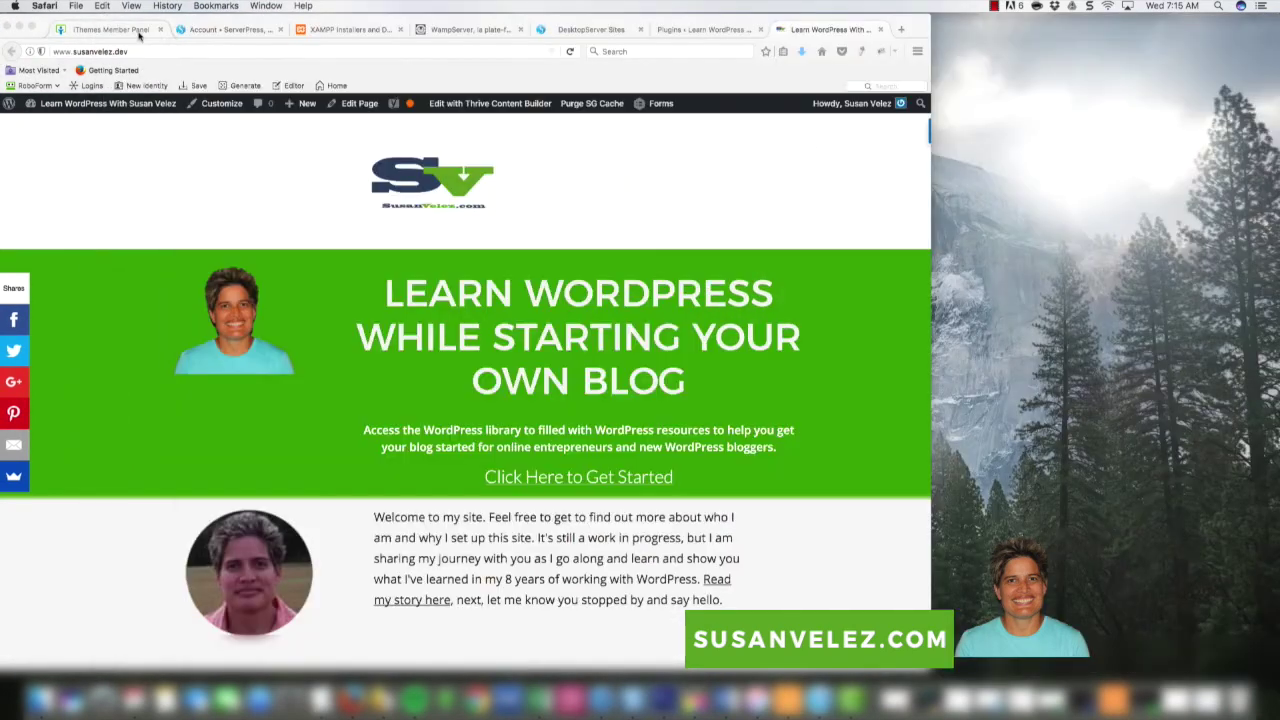
click(116, 25)
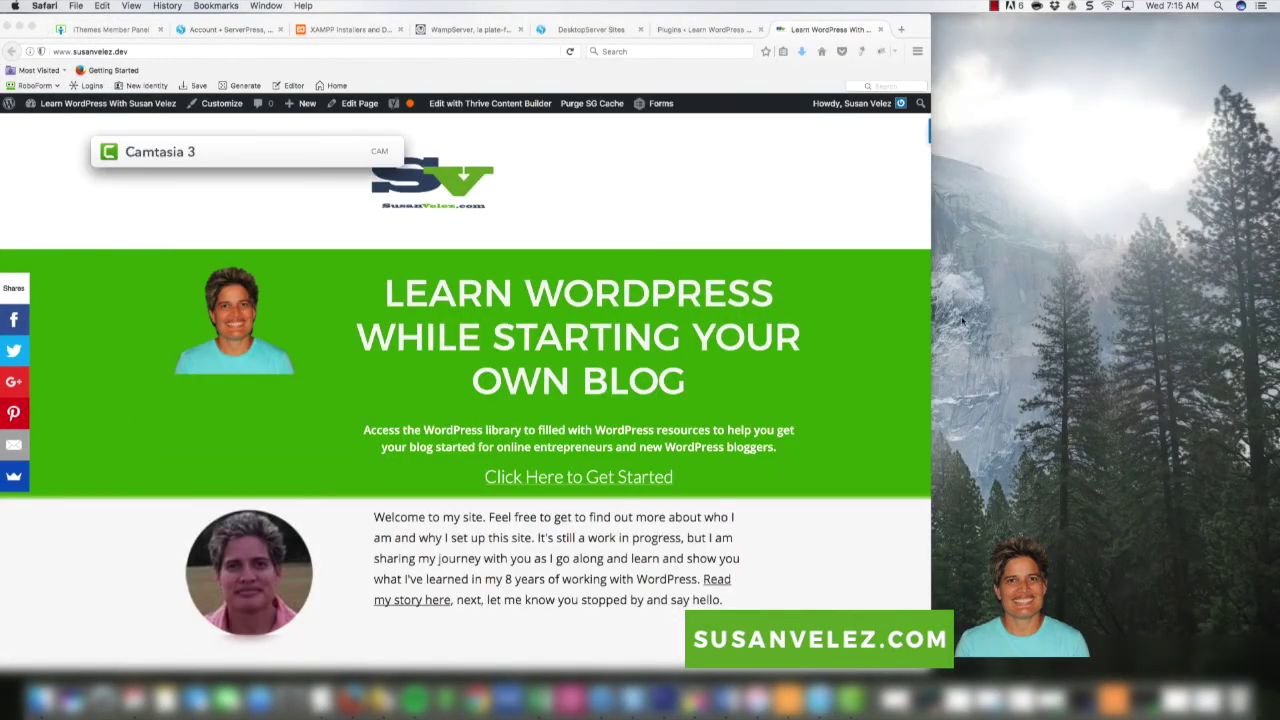
text(gle Chrome)
key(Escape)
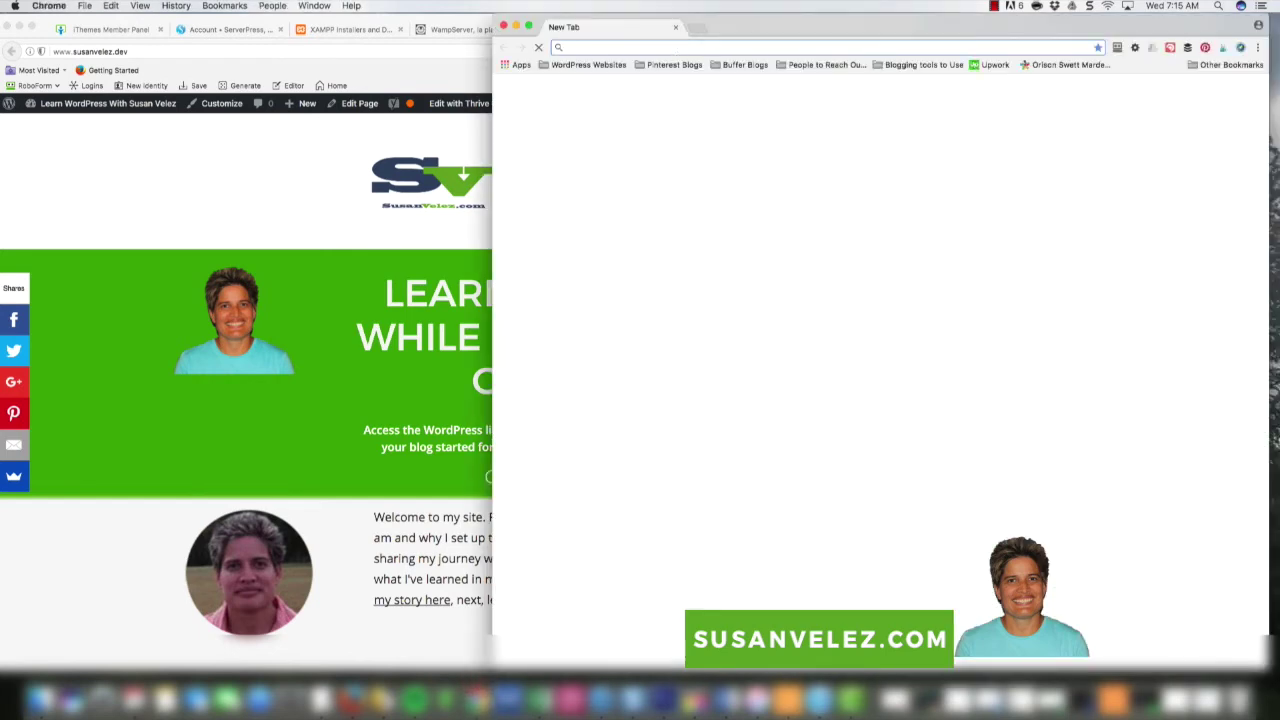
text(http)
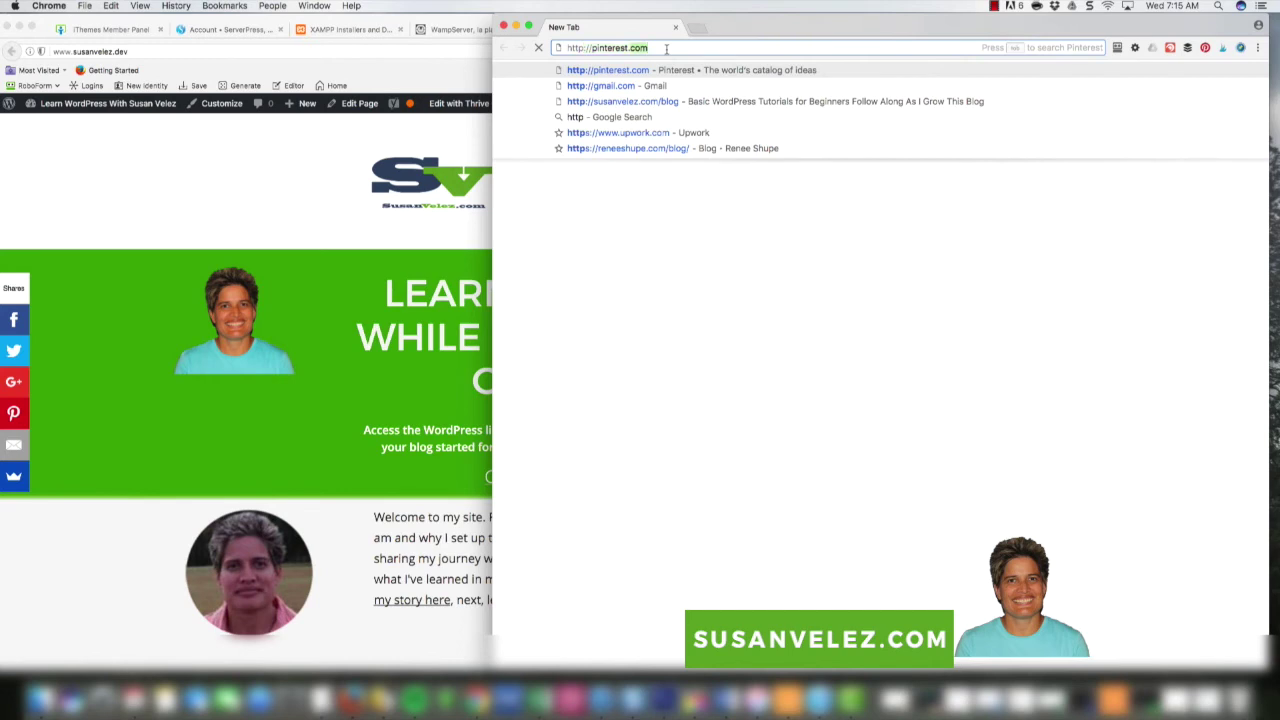
text(://susanvelez.com)
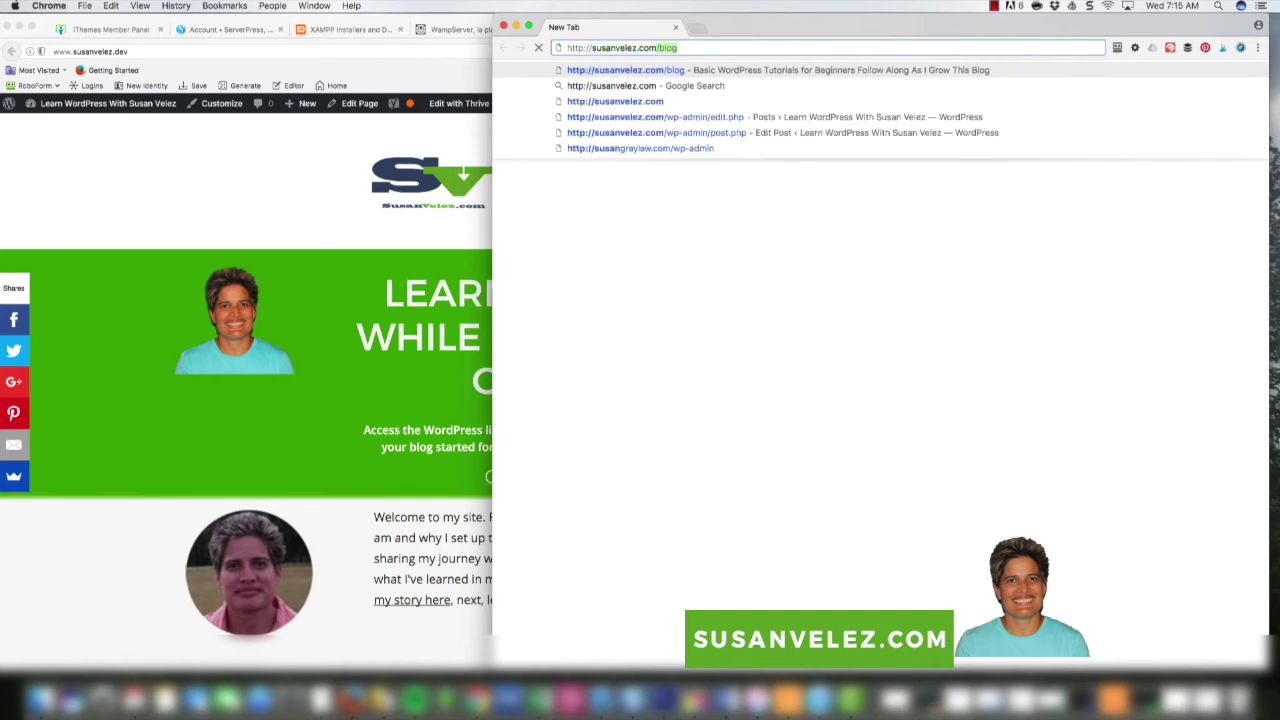
key(Return)
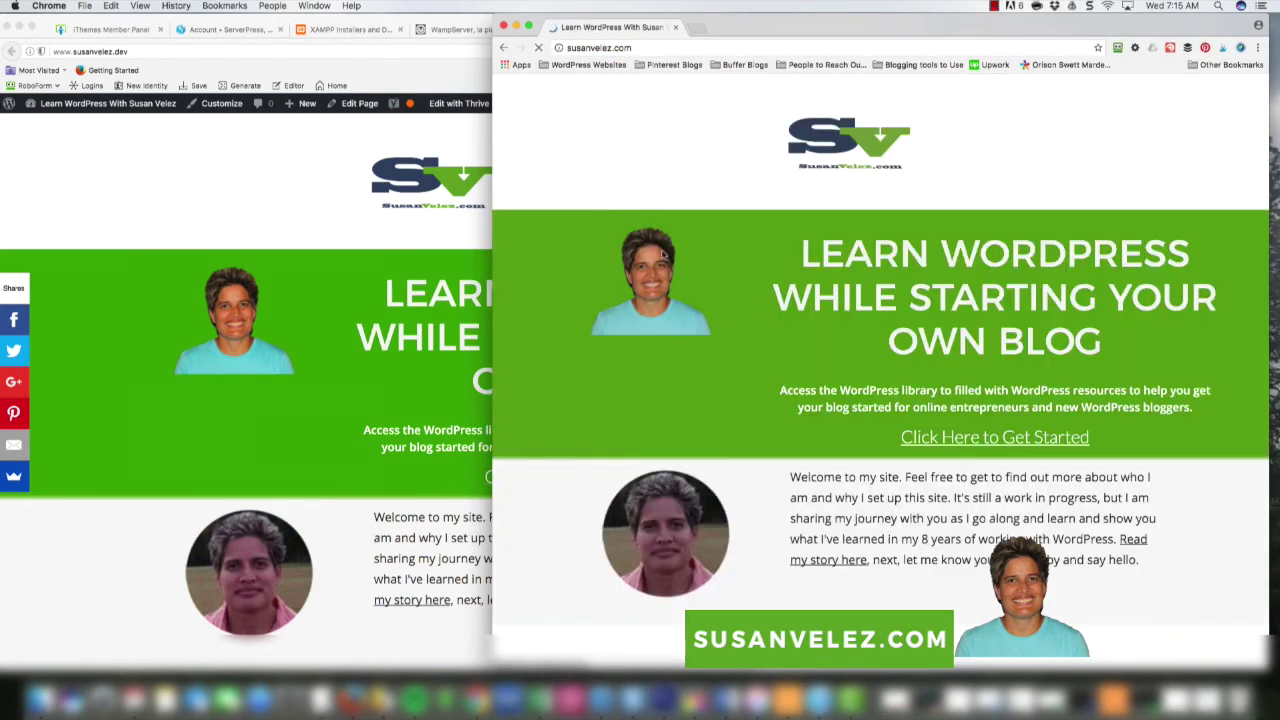
Step: Resize the Chrome and Firefox windows so the live and local sites sit side by side
drag(491, 158, 737, 165)
click(802, 190)
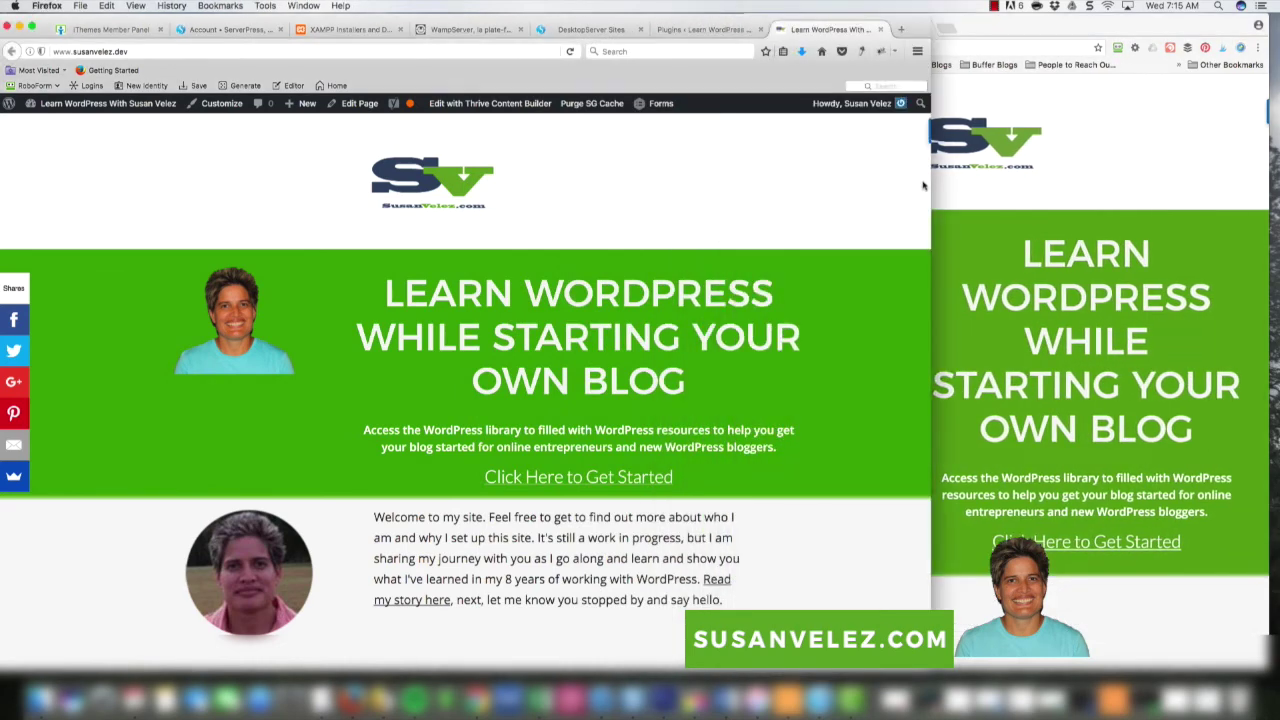
drag(931, 186, 738, 170)
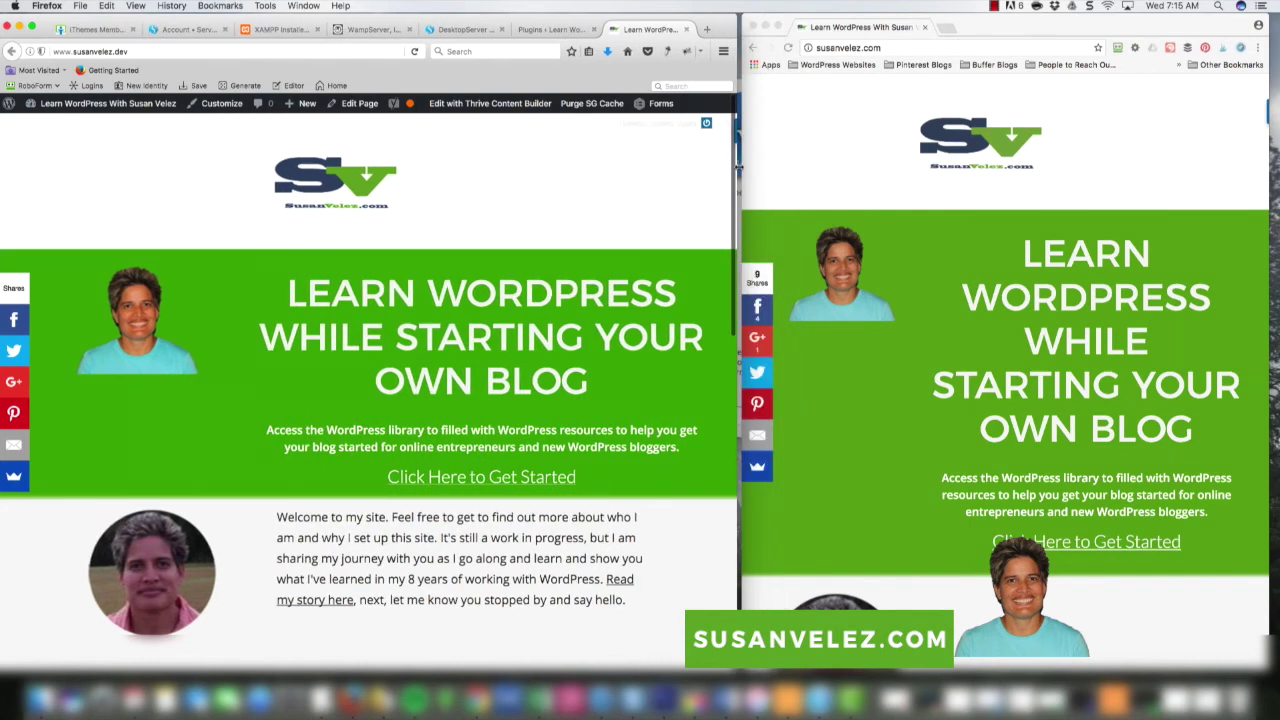
Step: Compare the local and live homepages side by side, from the social share buttons down to the blog post grids
scroll(854, 401, down, 5)
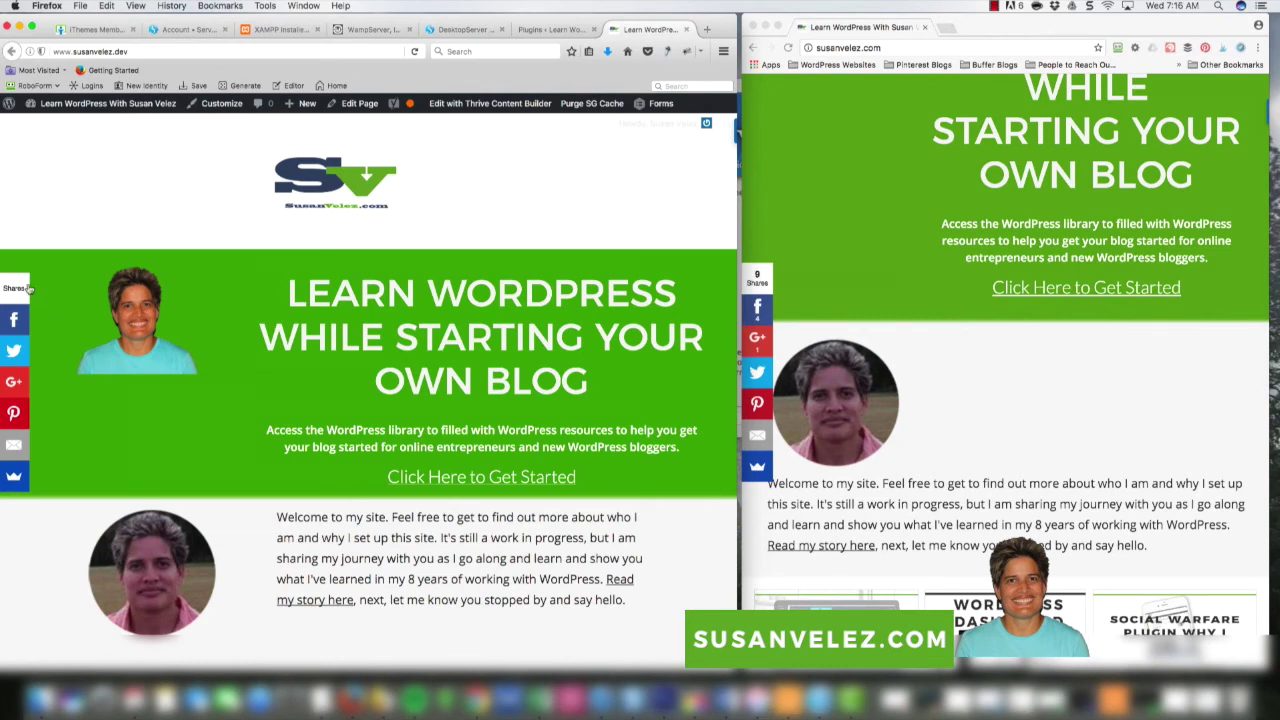
scroll(990, 466, down, 1)
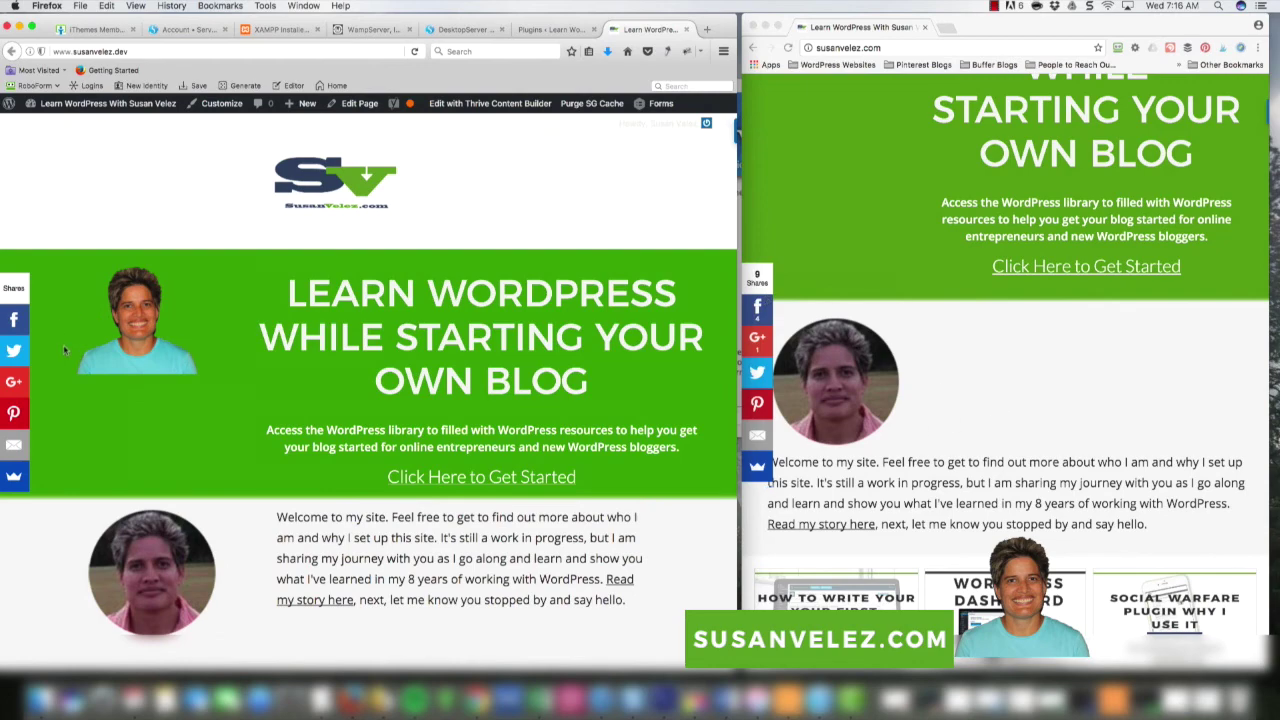
scroll(370, 400, down, 5)
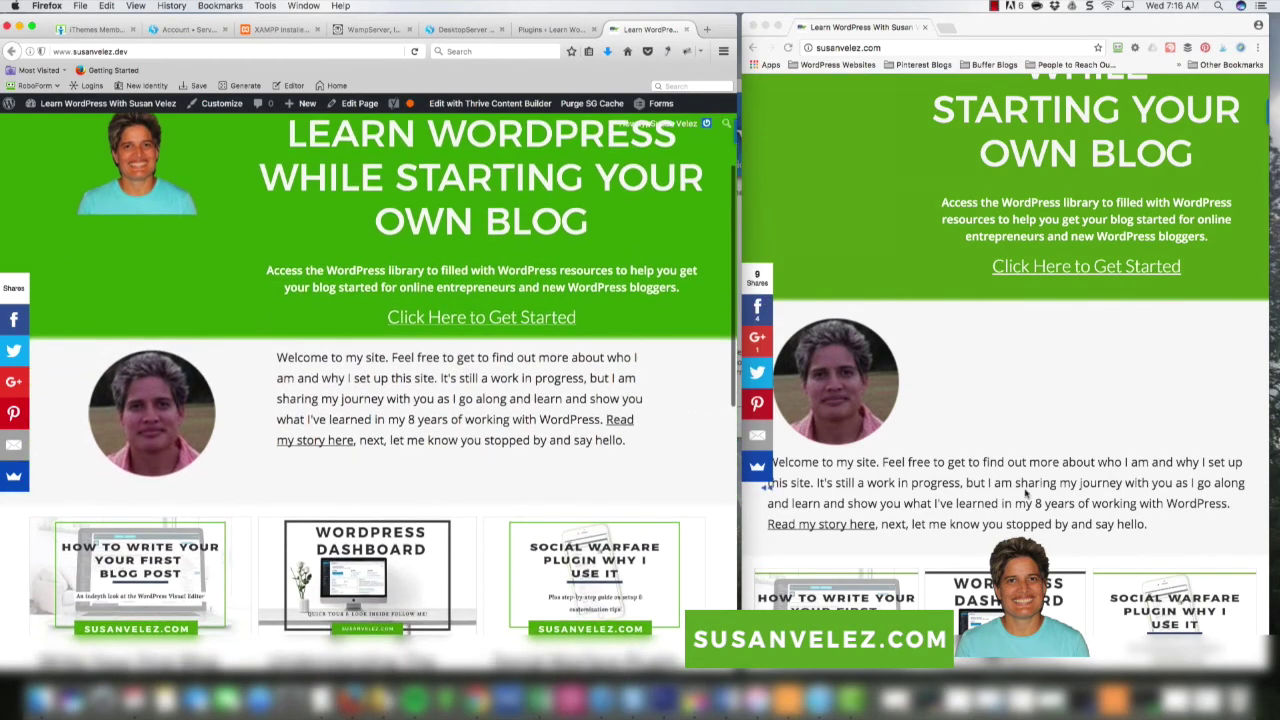
scroll(1001, 487, down, 4)
scroll(1001, 487, down, 15)
scroll(507, 473, down, 9)
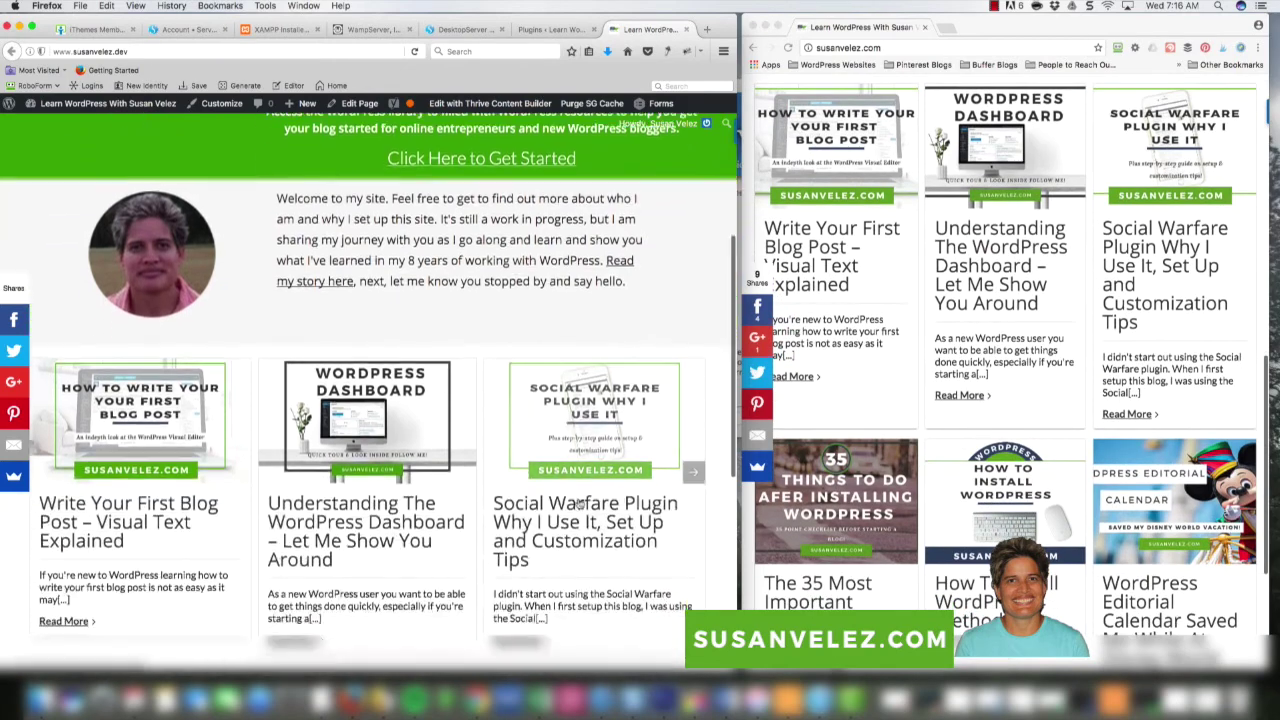
scroll(507, 473, down, 1)
scroll(1005, 400, down, 8)
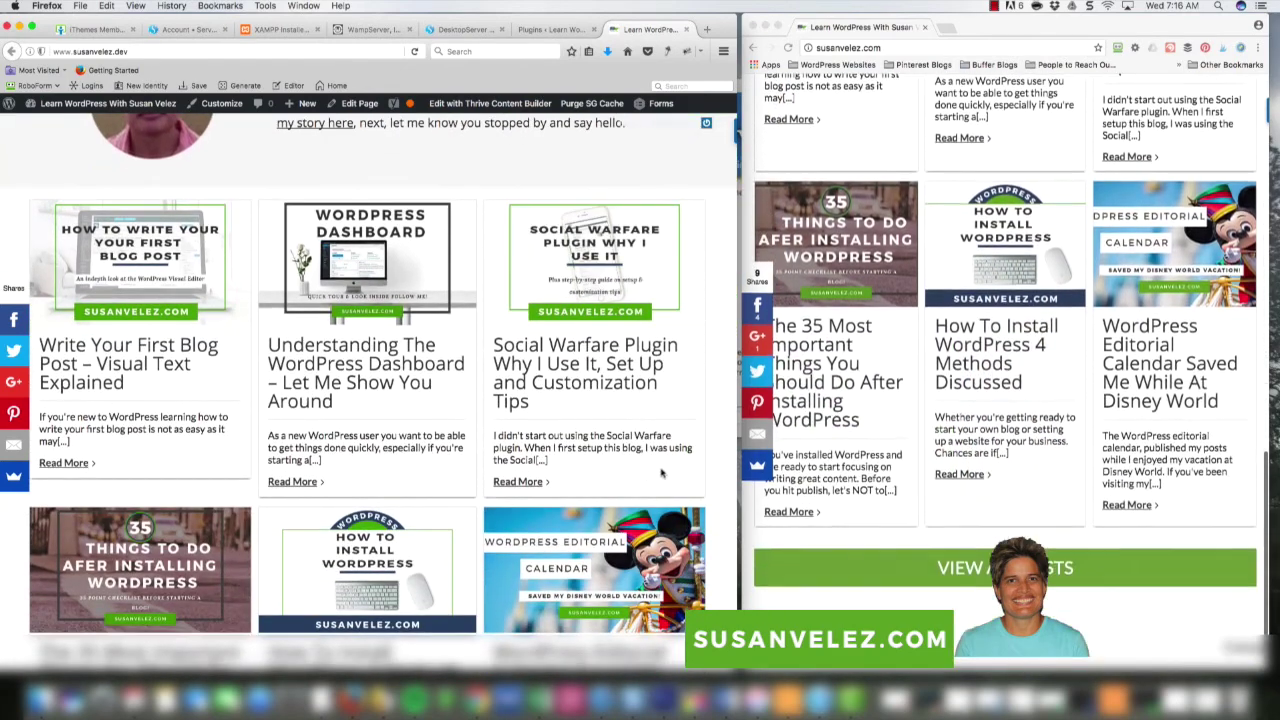
scroll(580, 408, down, 9)
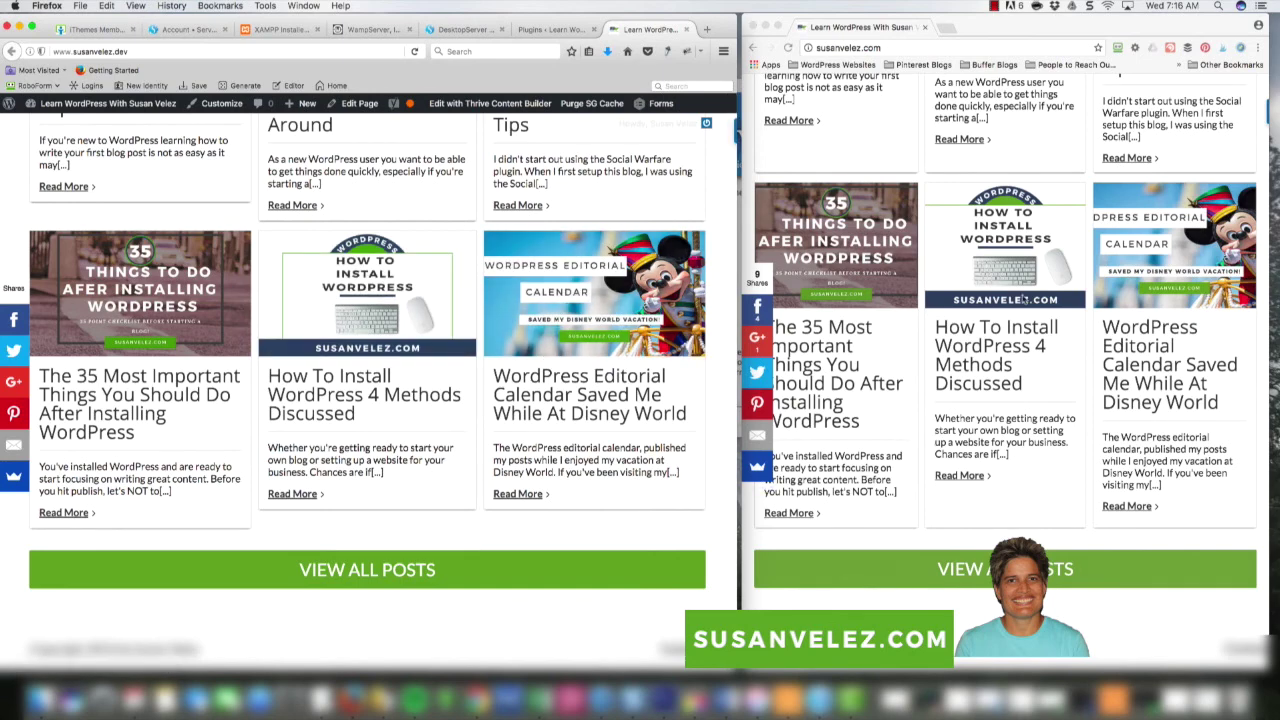
scroll(1026, 306, up, 5)
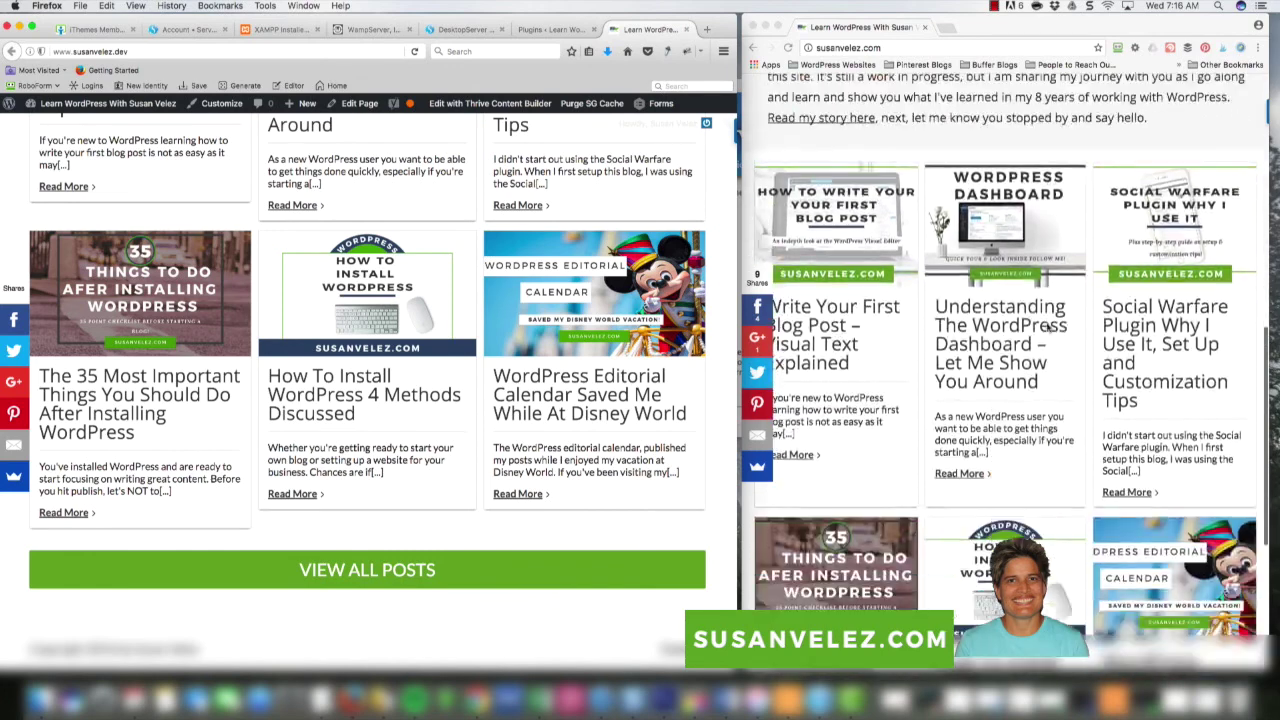
scroll(1026, 306, down, 5)
Step: Open the full list of blog posts on both the live and local sites, and look through the local blog page
click(1100, 572)
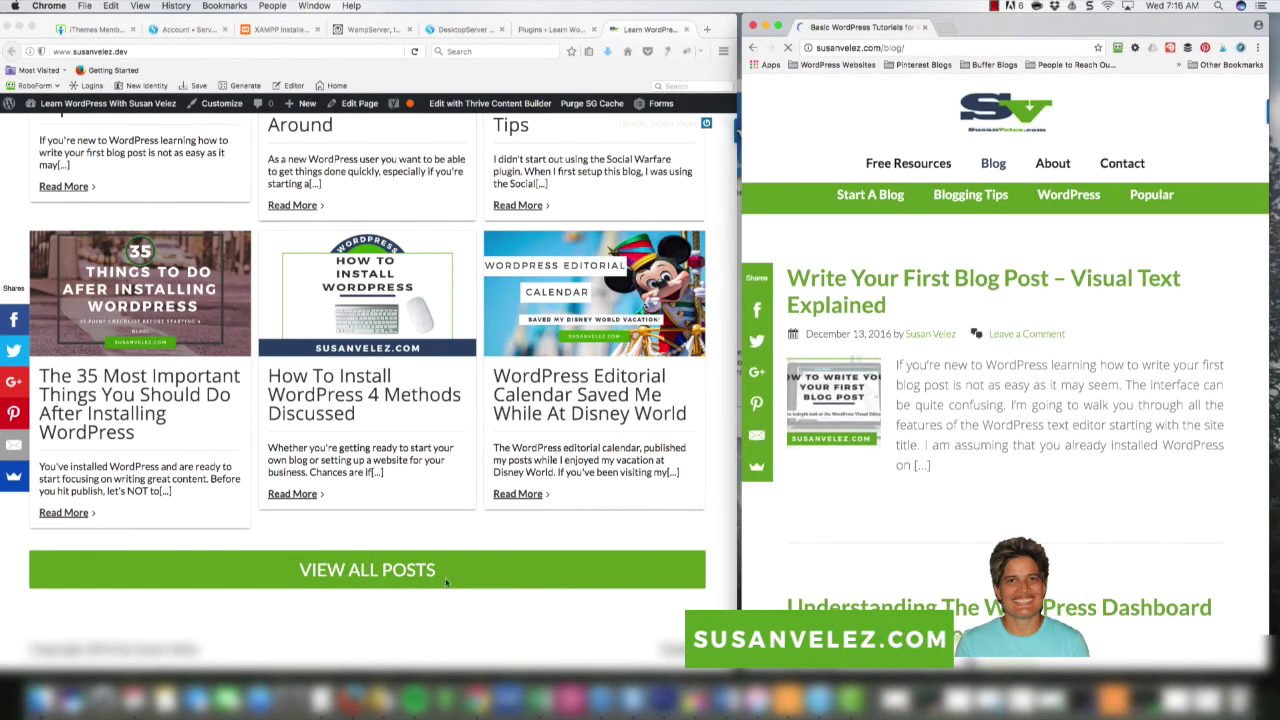
click(377, 573)
click(390, 576)
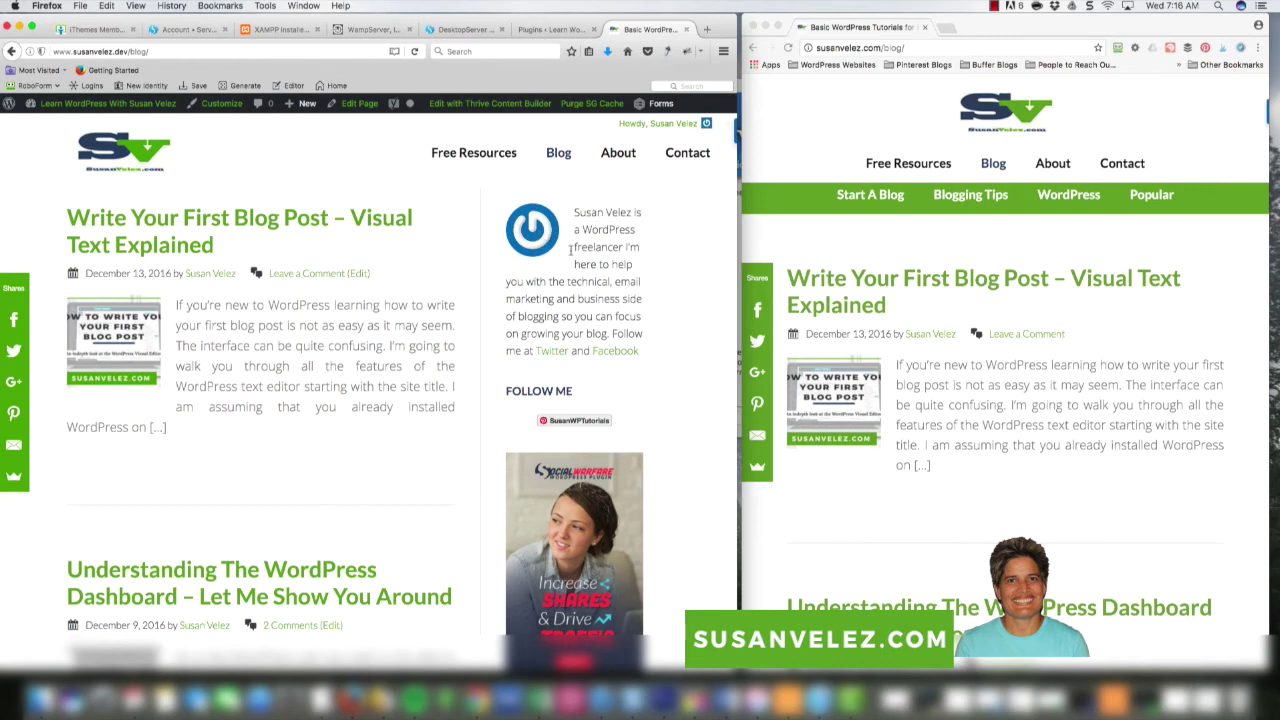
scroll(679, 320, down, 5)
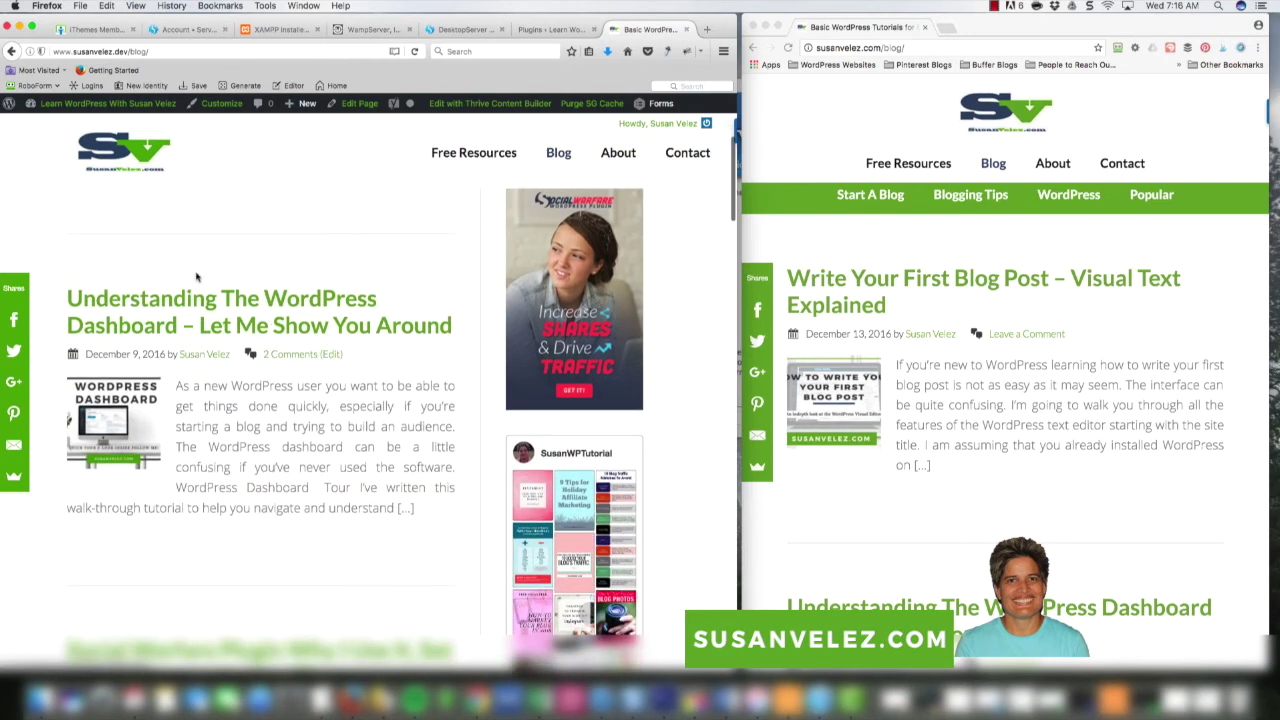
scroll(400, 338, down, 3)
scroll(401, 336, down, 2)
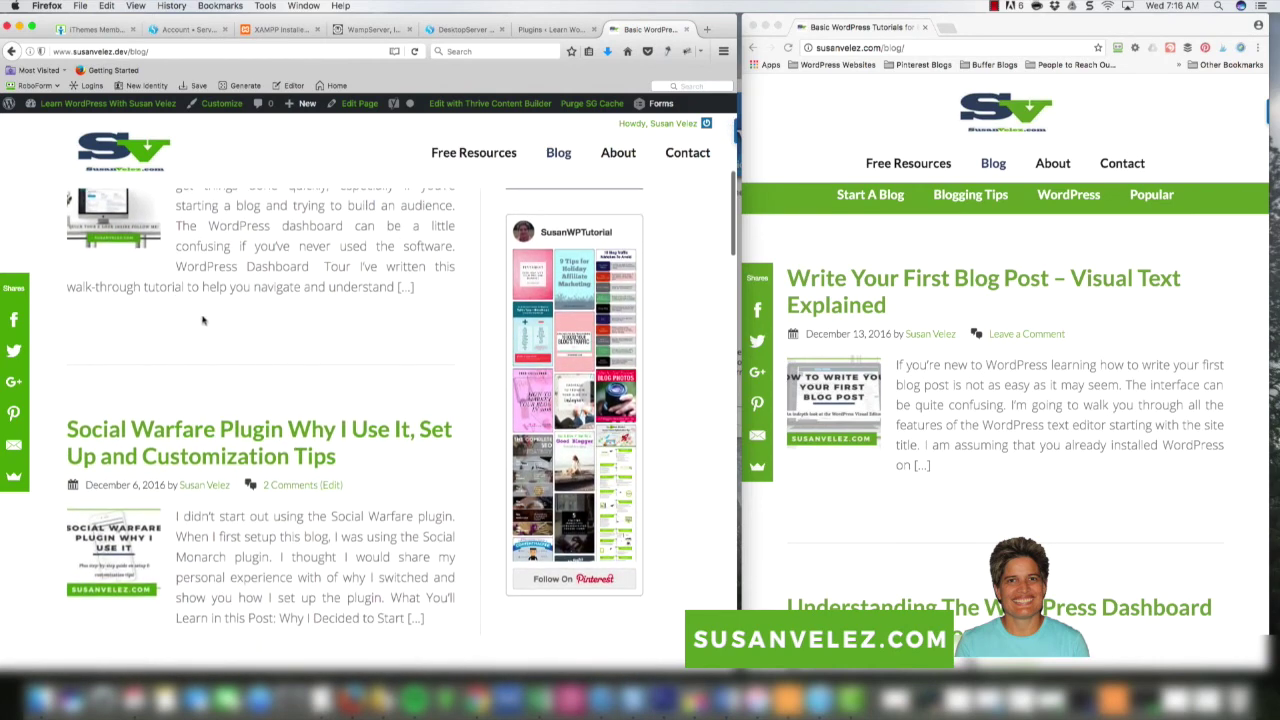
scroll(246, 315, up, 10)
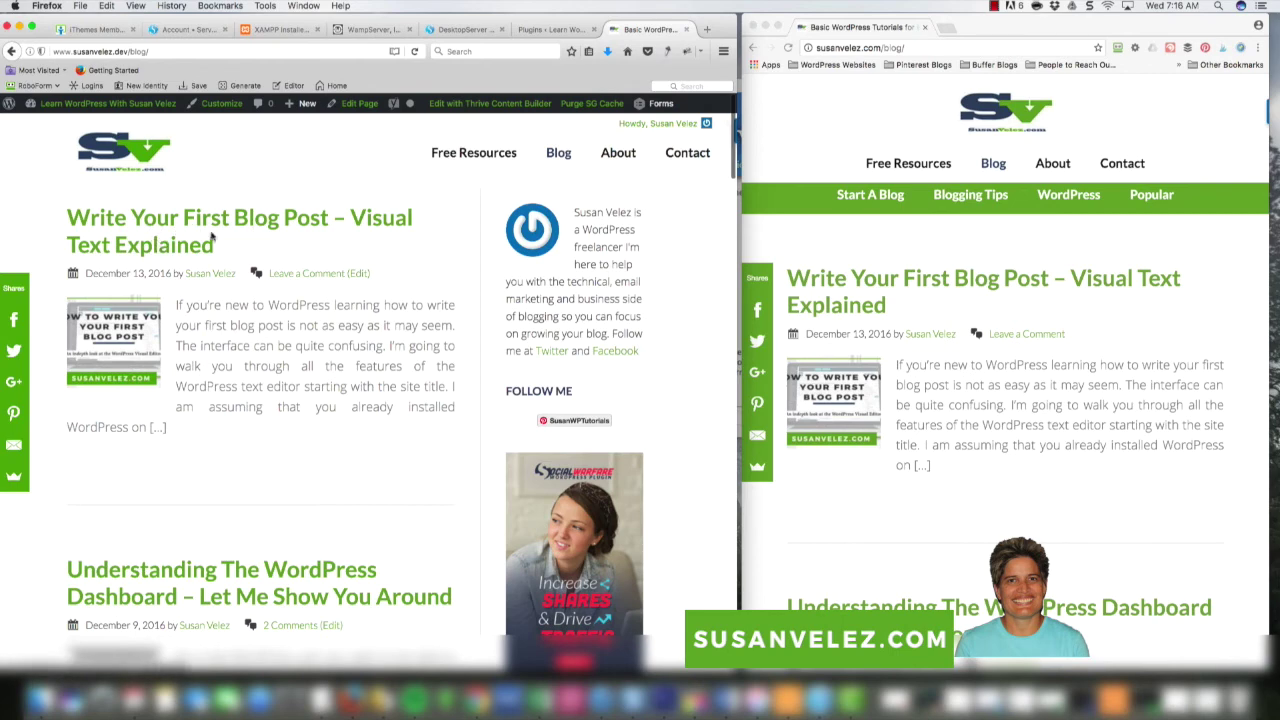
Step: Return to the local site's Installed Plugins page and look through the plugin list up to its beginning
click(549, 29)
mouse_move(43, 190)
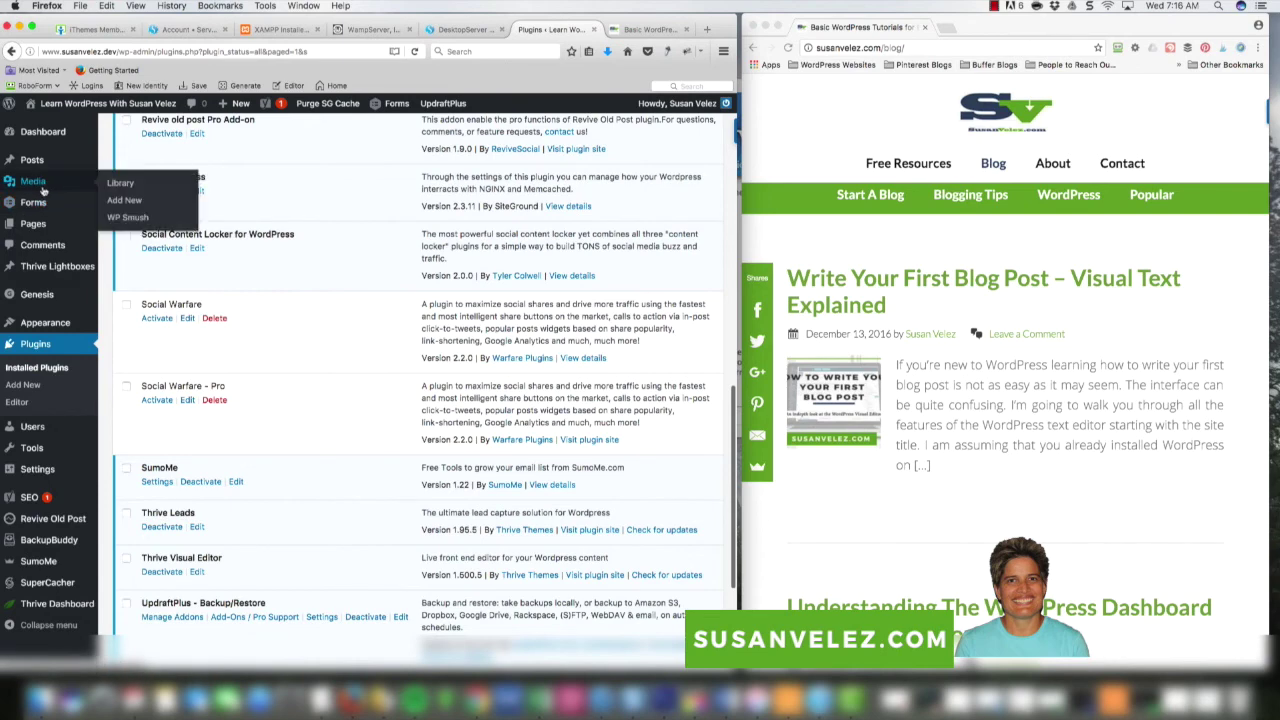
scroll(296, 191, up, 10)
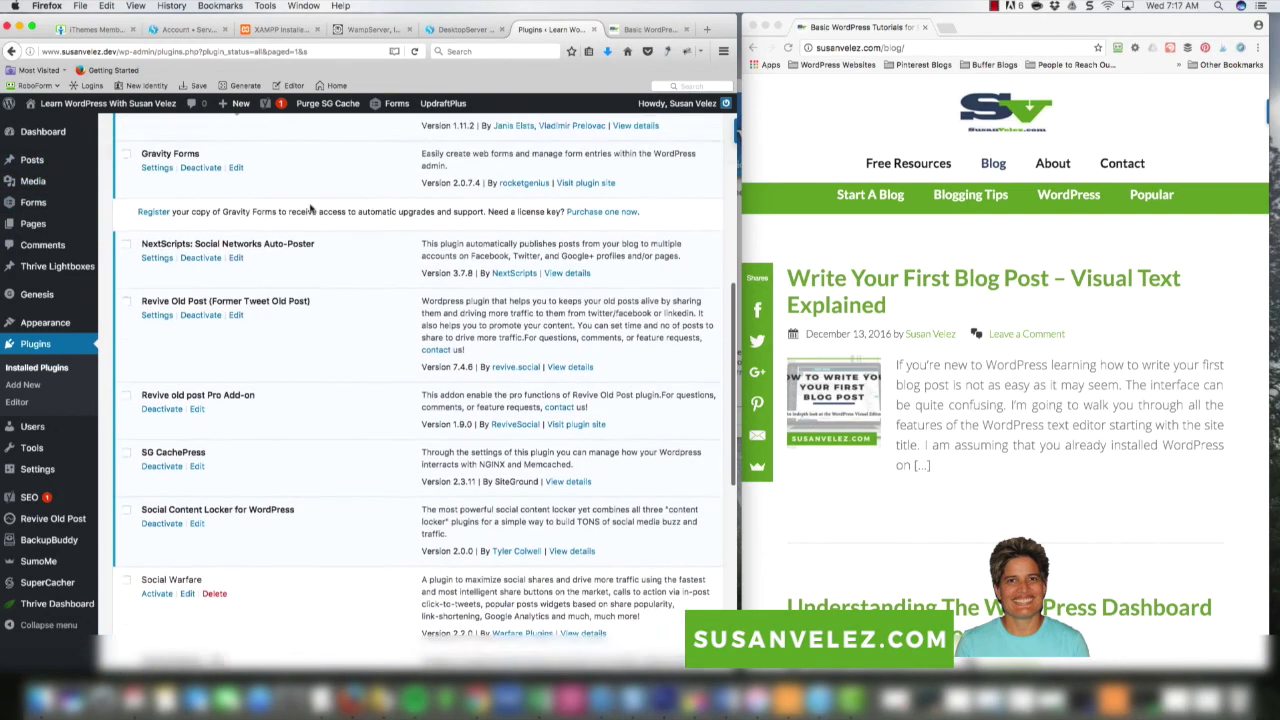
scroll(296, 191, up, 5)
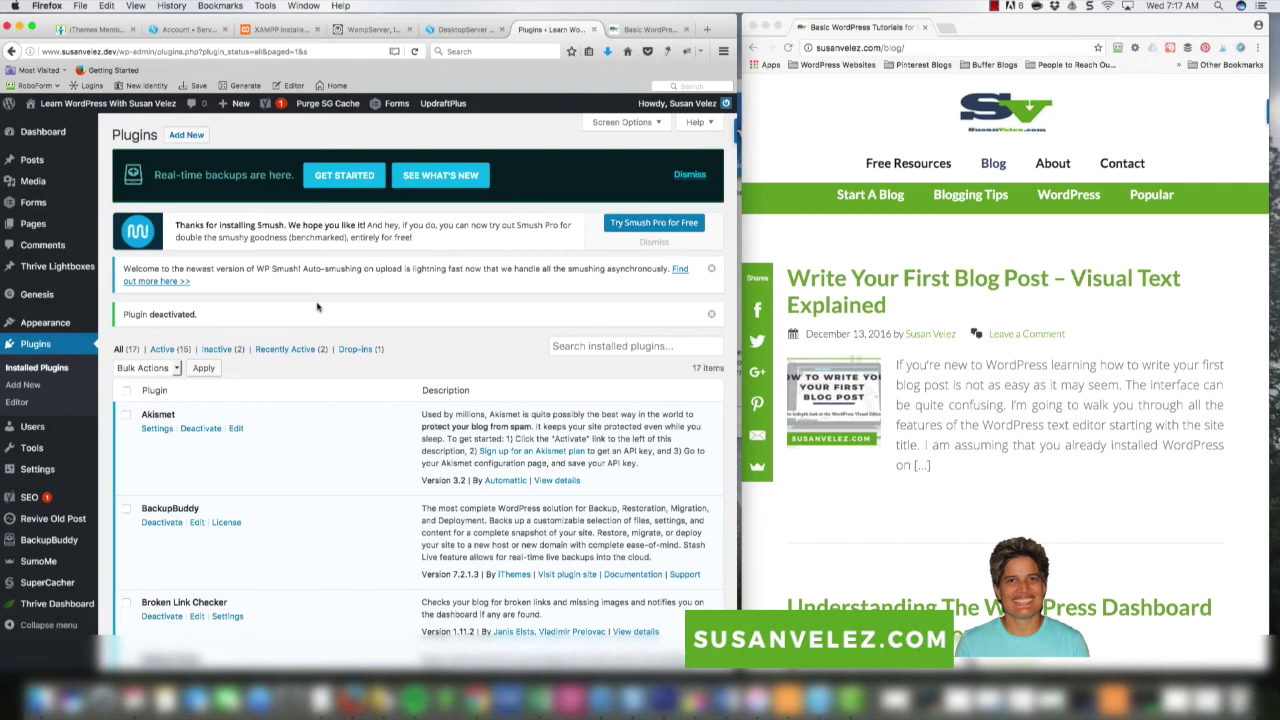
Step: Widen the Chrome window with the live blog slightly toward Firefox and switch back to the local site's plugins page
click(820, 133)
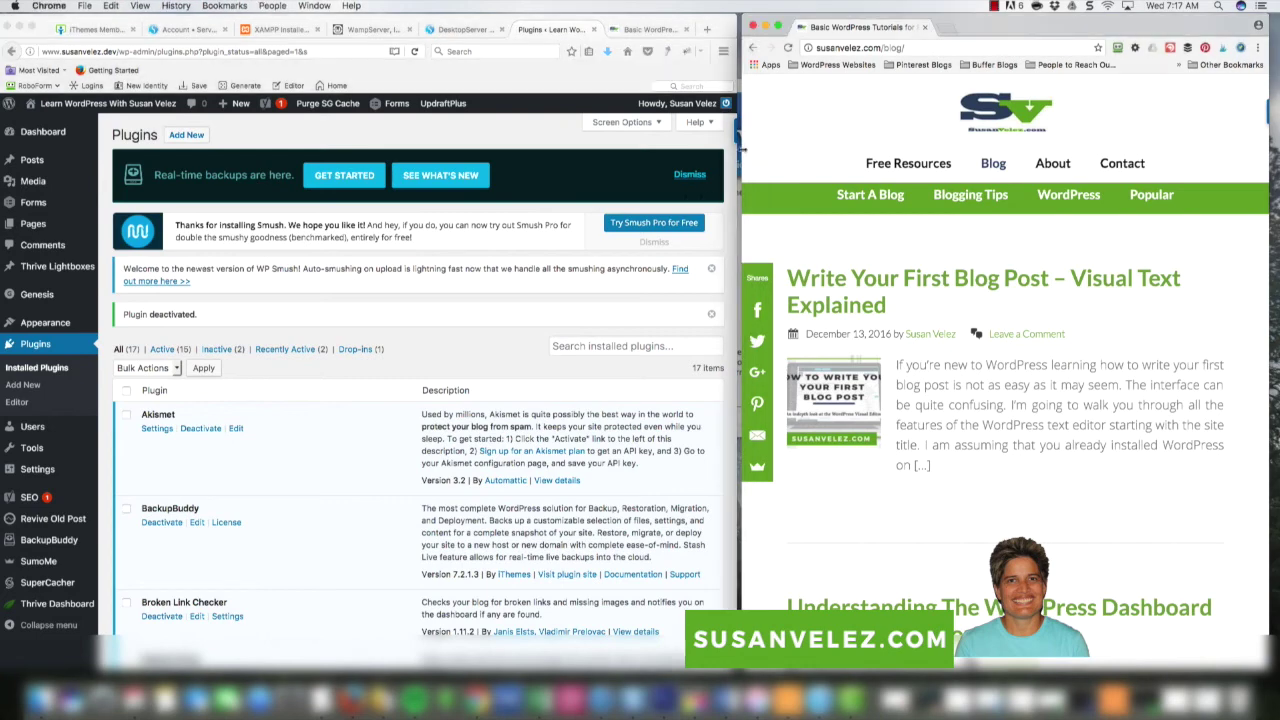
drag(742, 148, 732, 150)
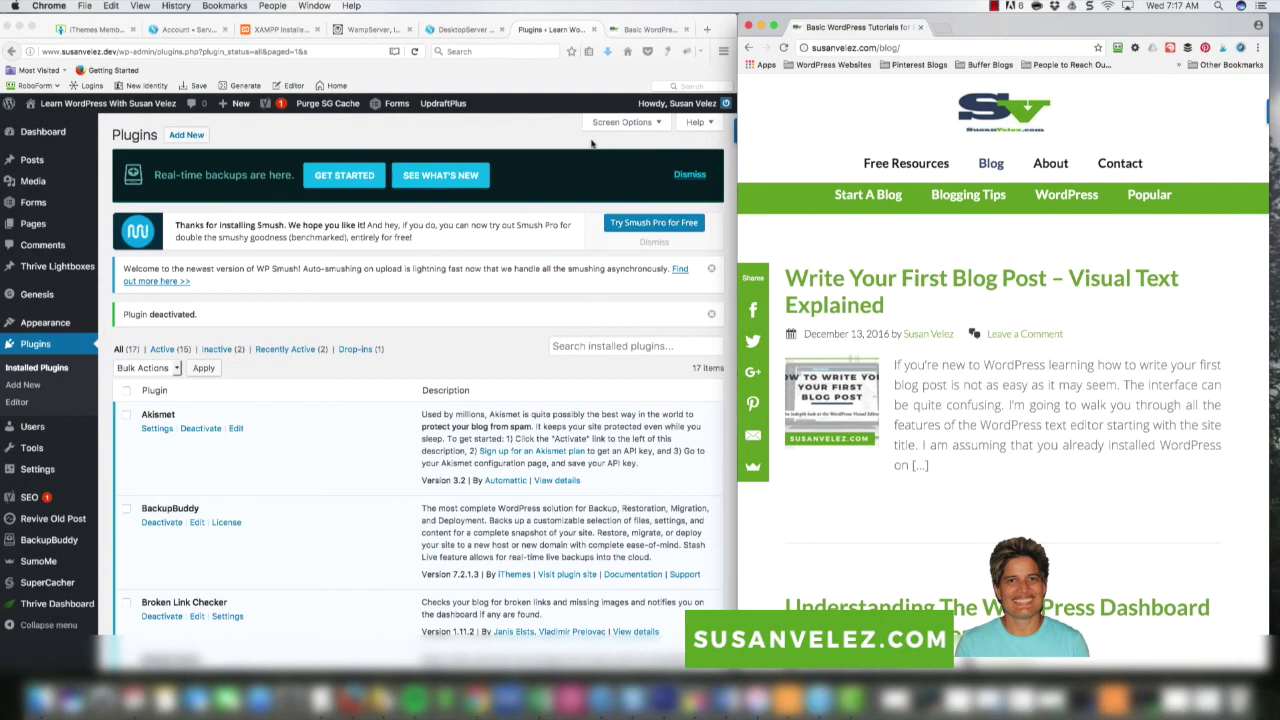
click(517, 135)
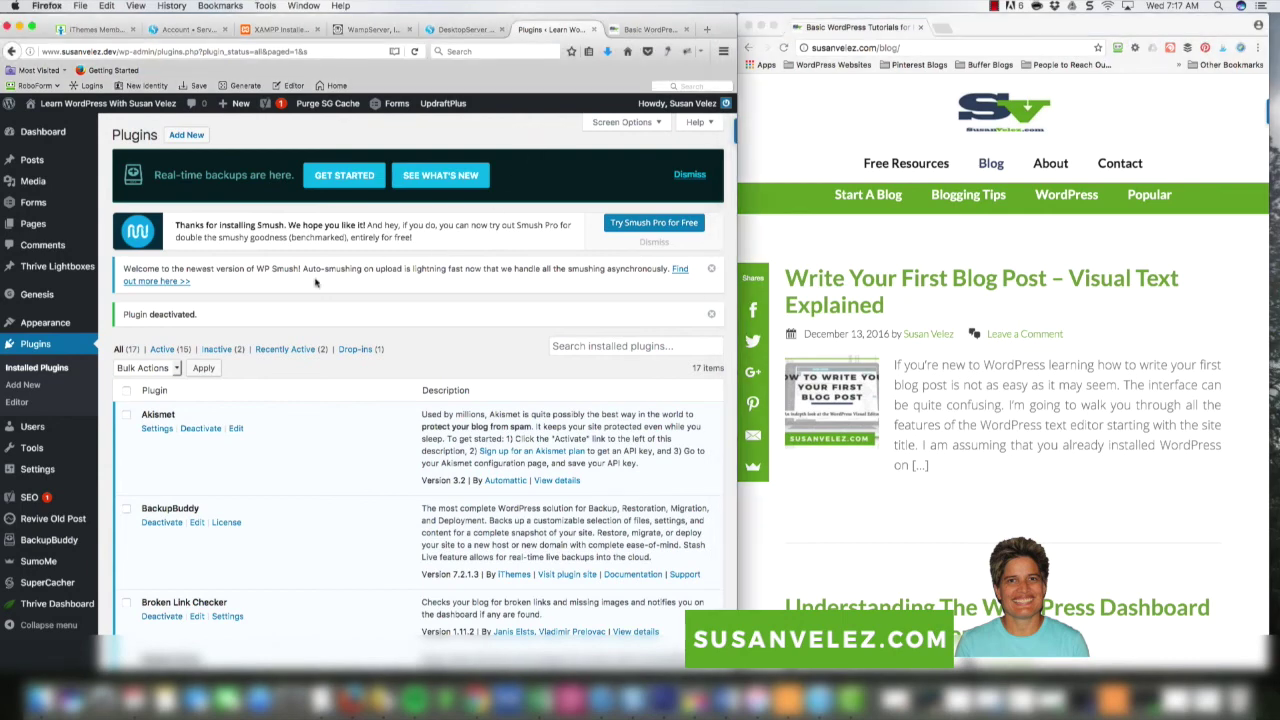
mouse_move(45, 134)
click(1133, 246)
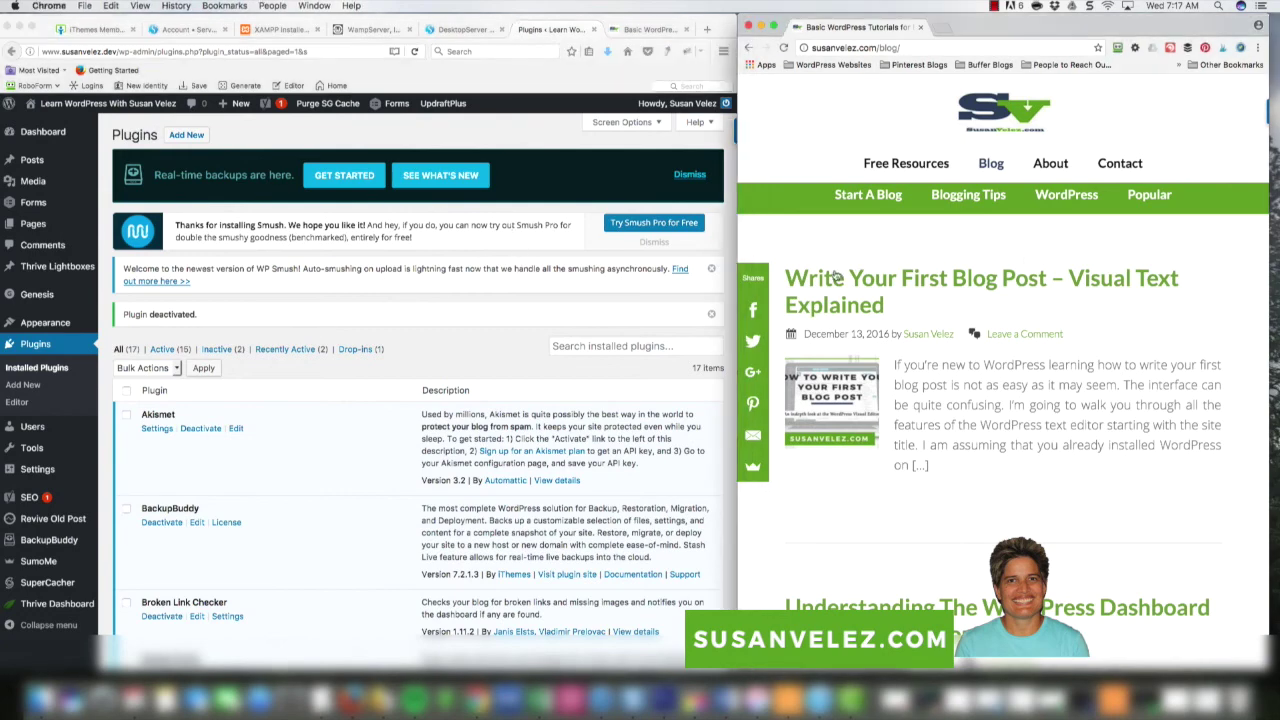
click(482, 336)
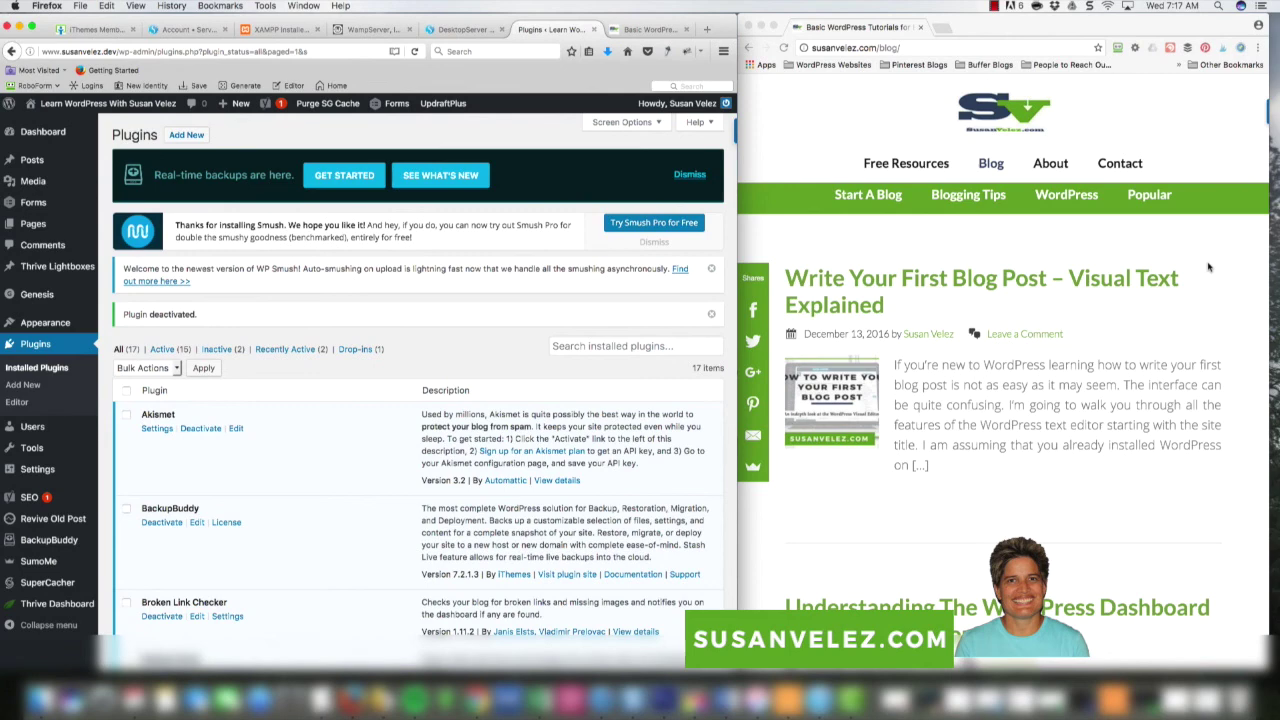
Step: View the XAMPP download page and close the WampServer page
click(280, 29)
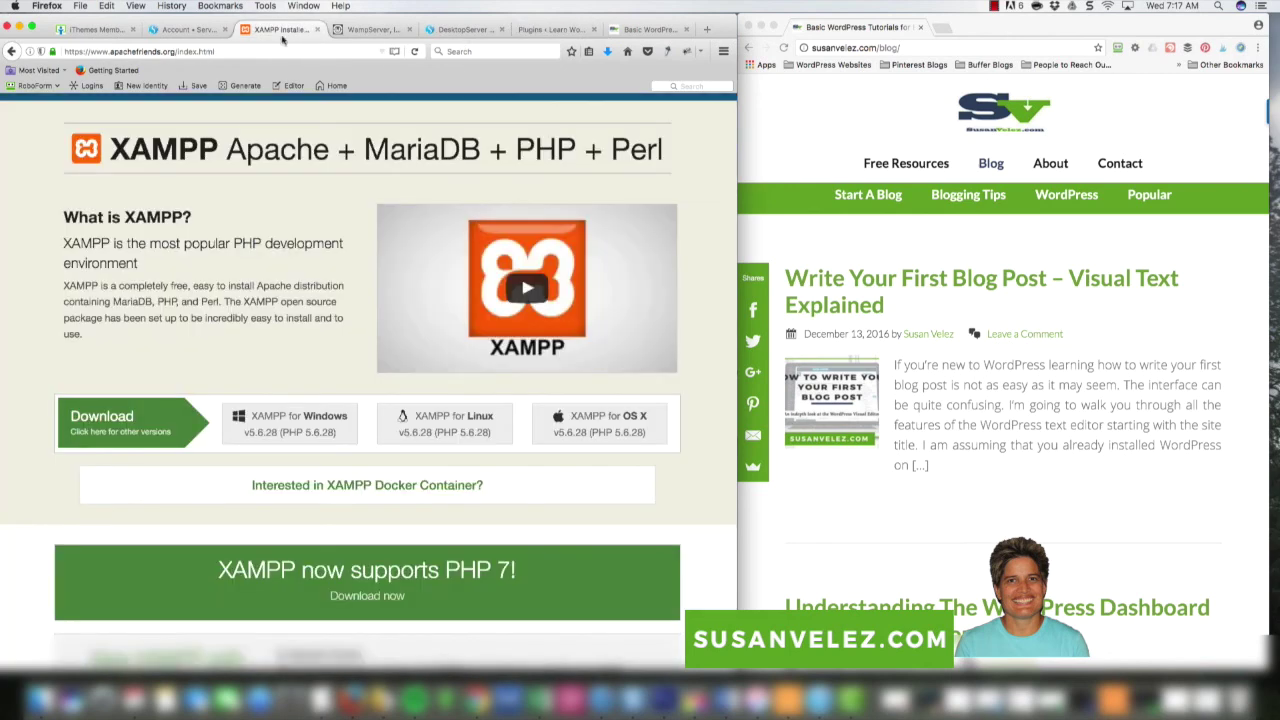
click(372, 30)
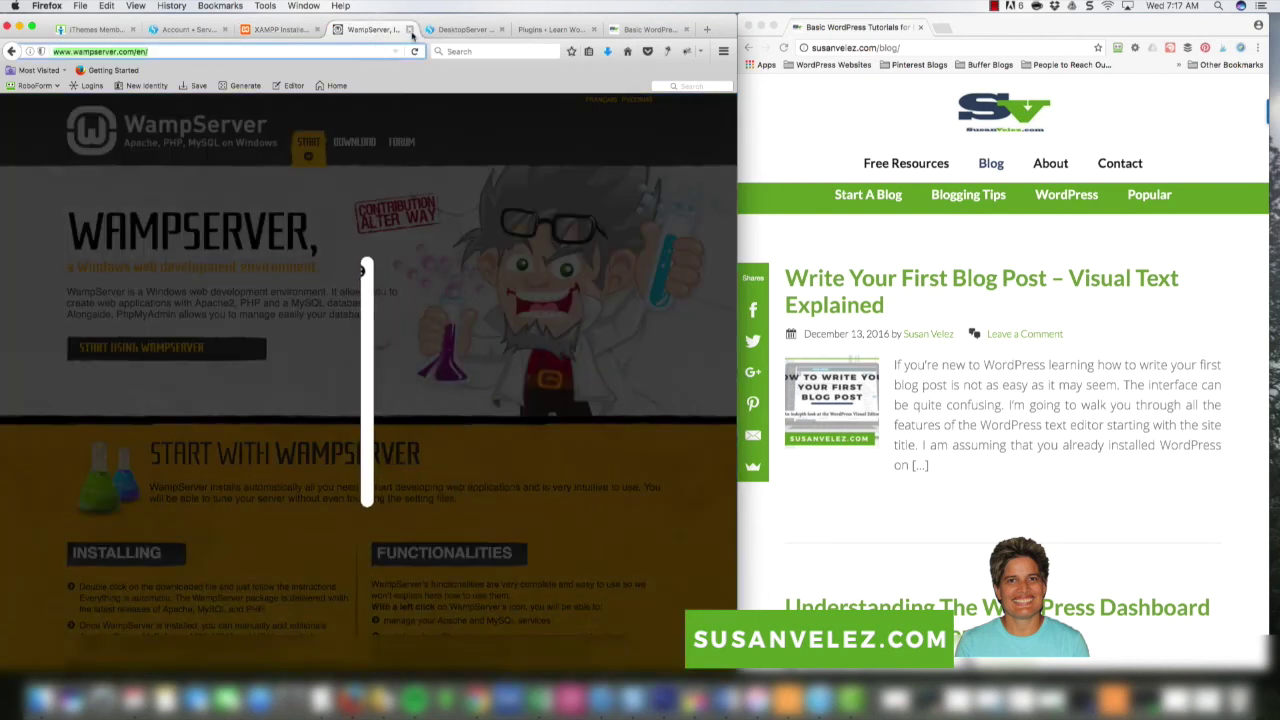
click(409, 29)
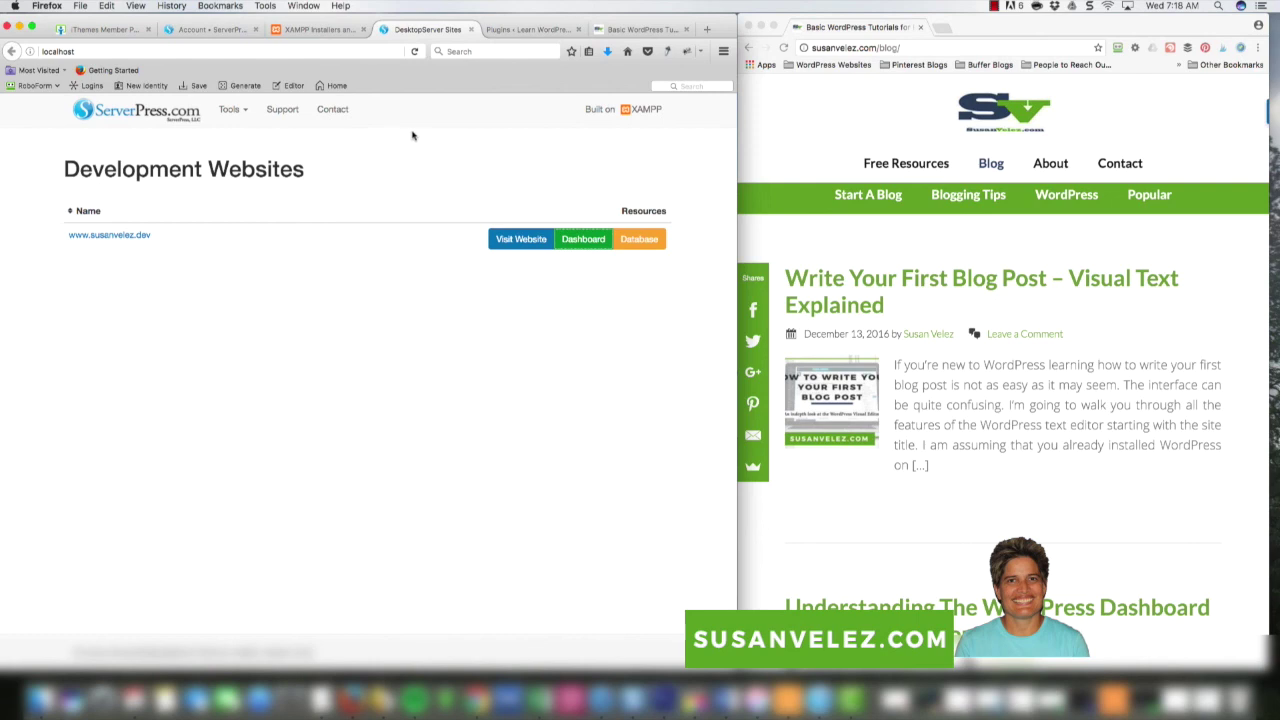
Step: Revisit the XAMPP page, the local site's blog page and the iThemes member downloads page
click(312, 30)
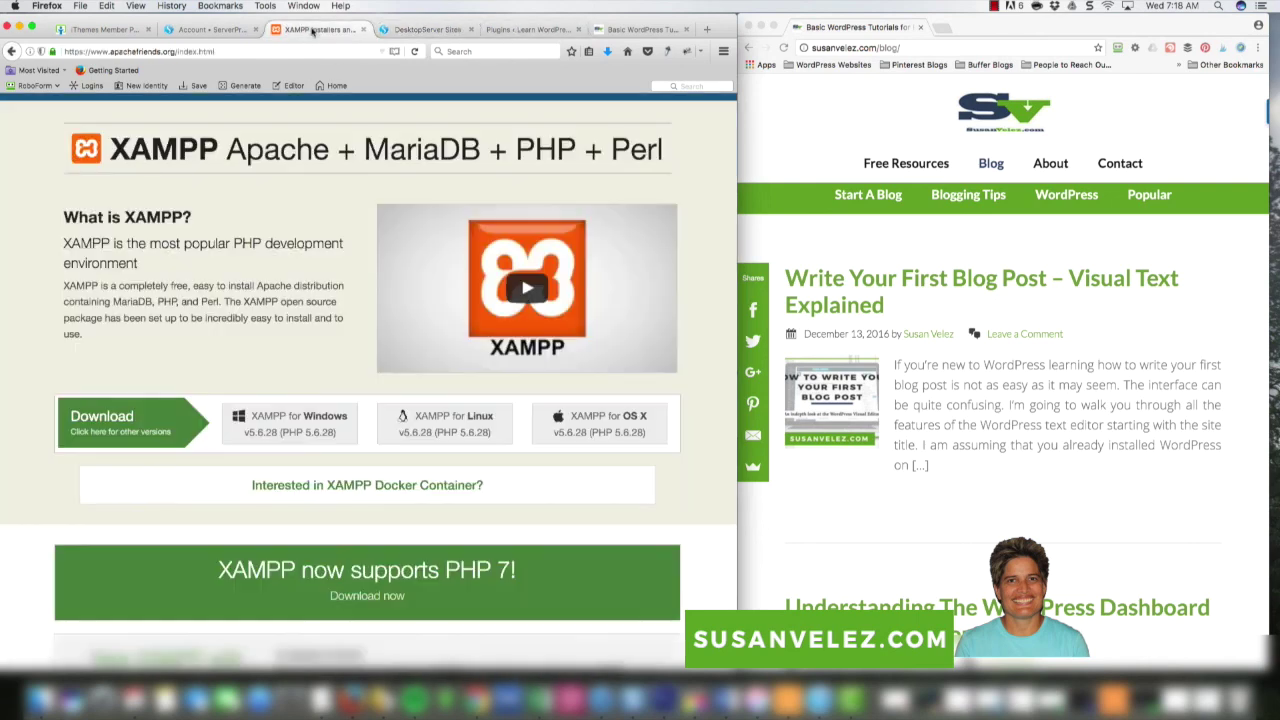
click(640, 29)
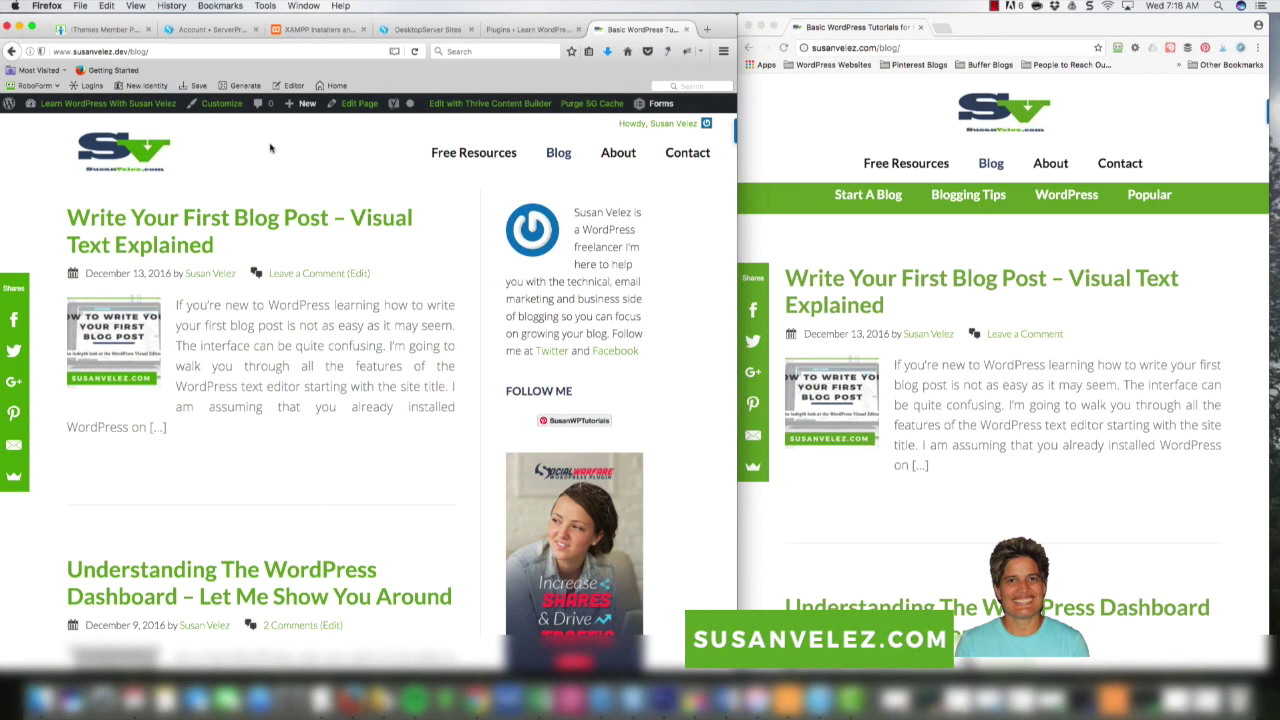
click(78, 31)
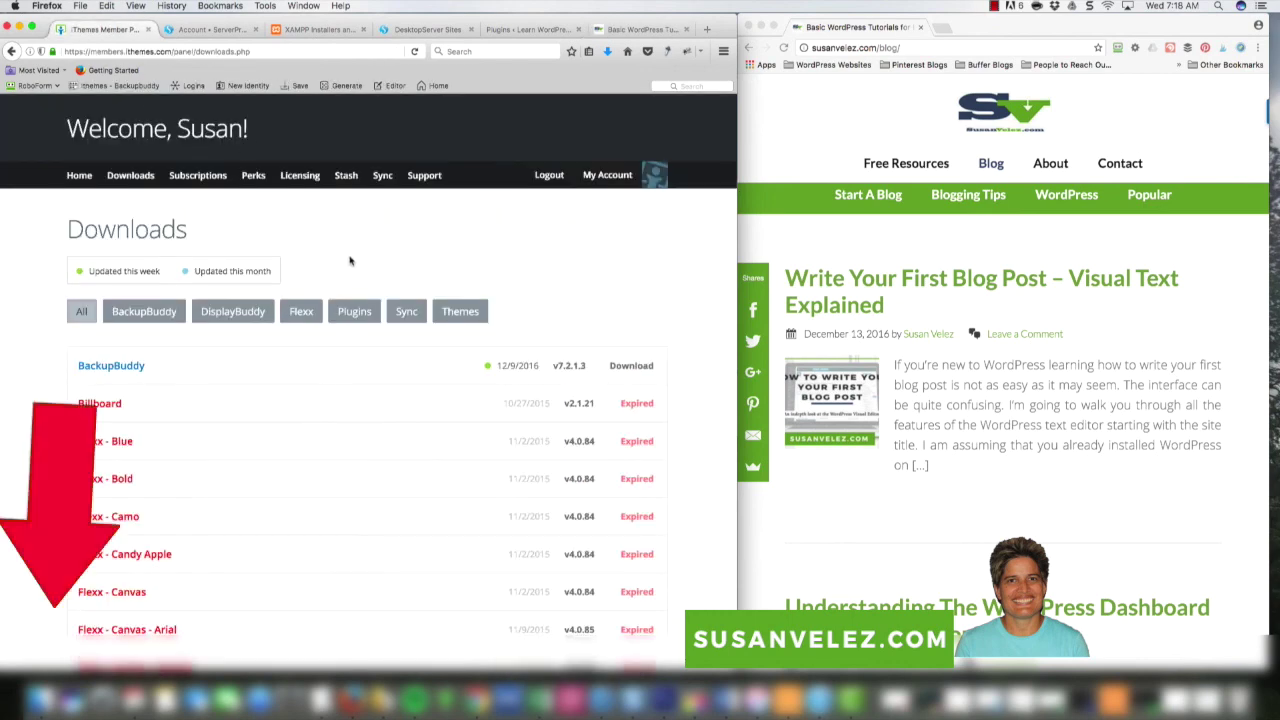